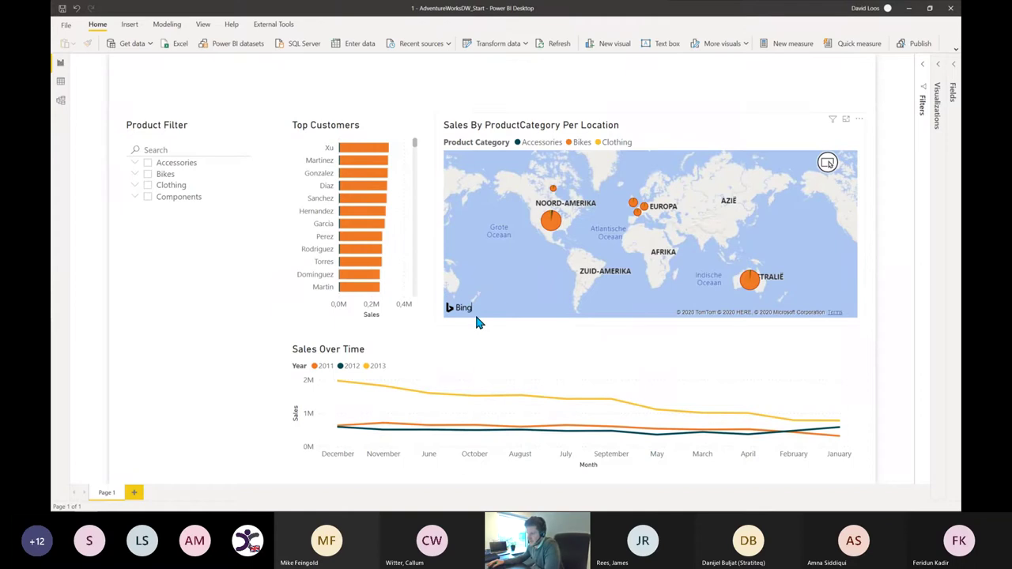
# Show the data model diagram, collapse the Properties and Fields panes, and dismiss the model view upgrade notice.
pyautogui.click(63, 101)
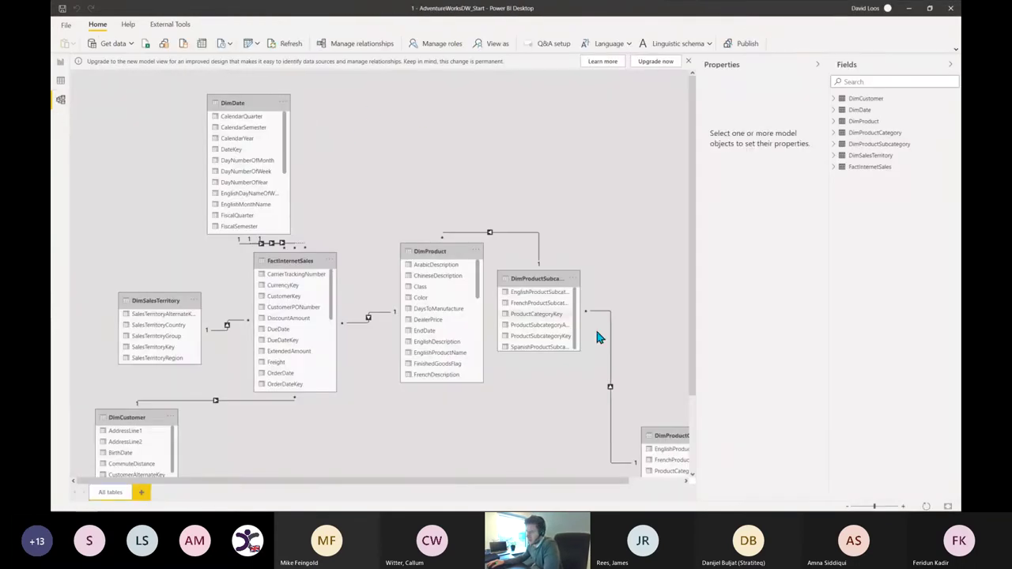
pyautogui.click(817, 64)
pyautogui.click(949, 64)
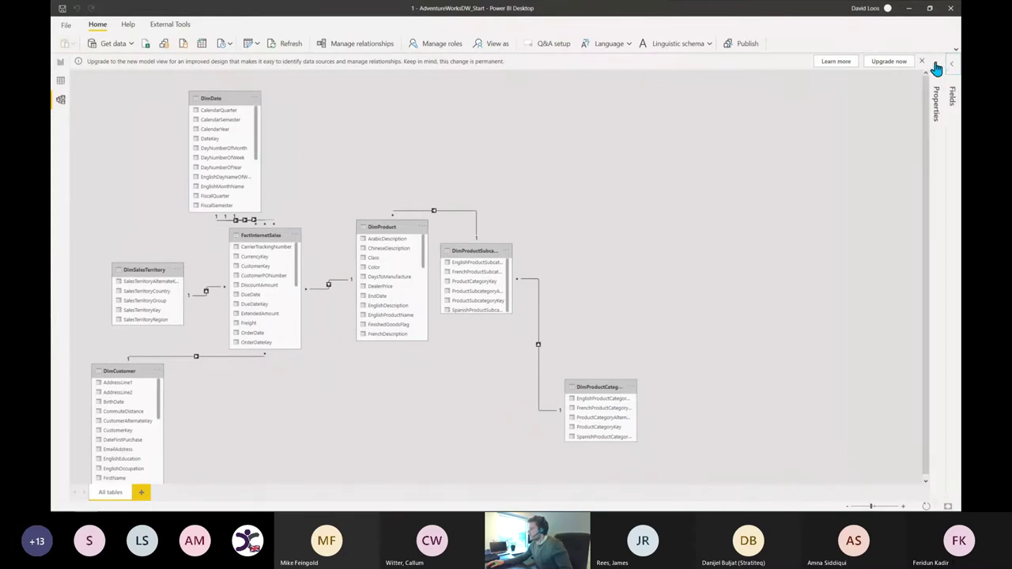
pyautogui.click(921, 62)
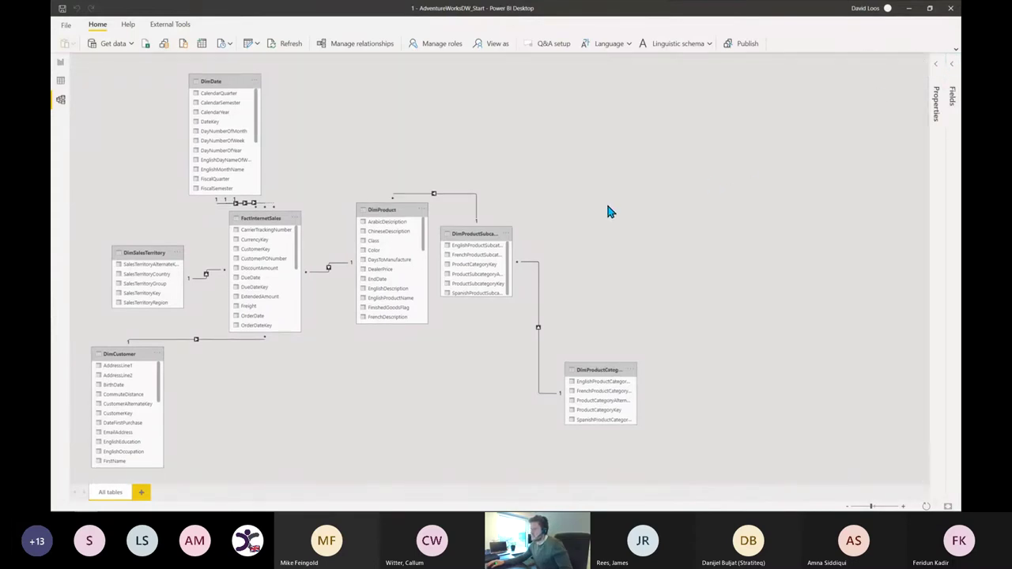
pyautogui.scroll(2, 606, 201)
pyautogui.scroll(1, 661, 169)
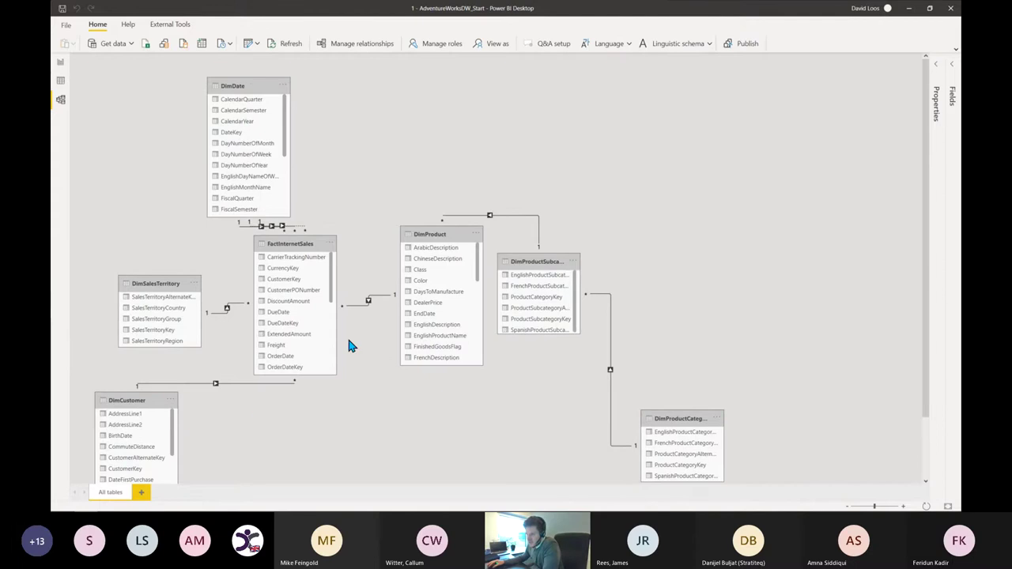
# Rearrange the diagram with DimCustomer below FactInternetSales, DimProductCategory below DimProductSubcategory, and DimDate above DimSalesTerritory.
pyautogui.moveTo(131, 402); pyautogui.dragTo(221, 396)
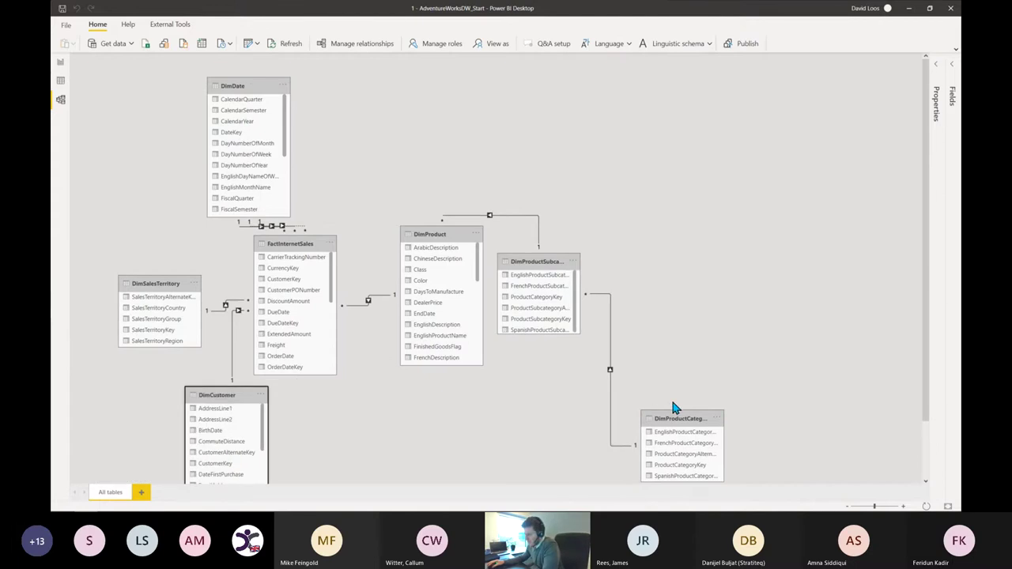
pyautogui.moveTo(673, 409); pyautogui.dragTo(553, 391)
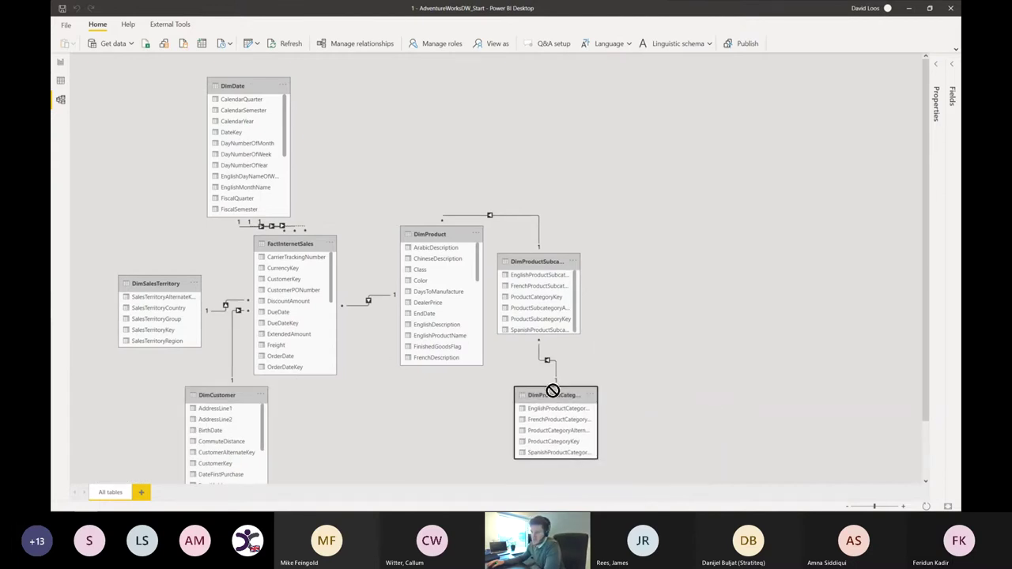
pyautogui.moveTo(248, 84); pyautogui.dragTo(166, 79)
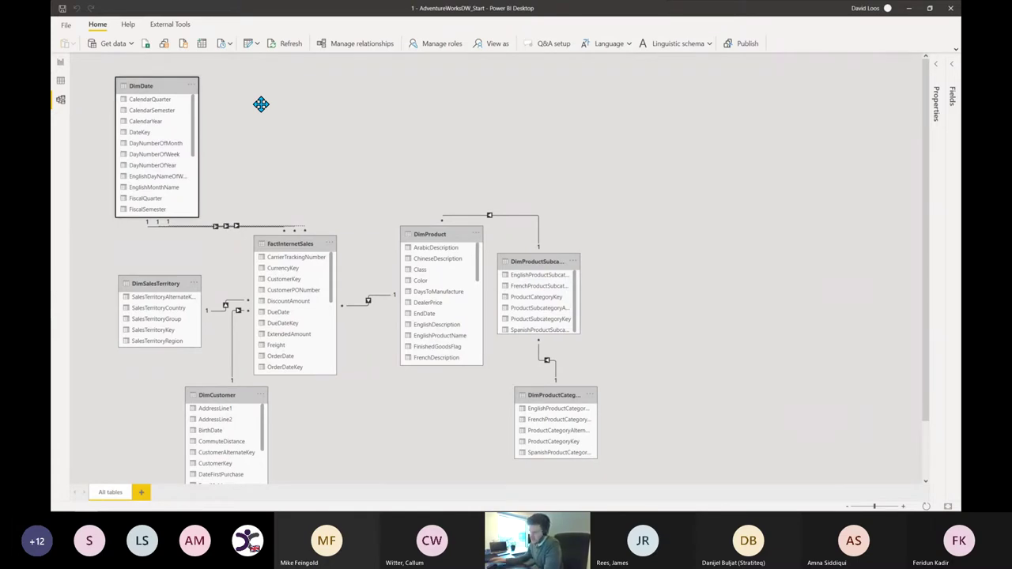
# Raise FactInternetSales and DimProduct, shift DimProductSubcategory slightly away from DimProduct, and place DimProductCategory to the lower right of DimProductSubcategory.
pyautogui.click(287, 246)
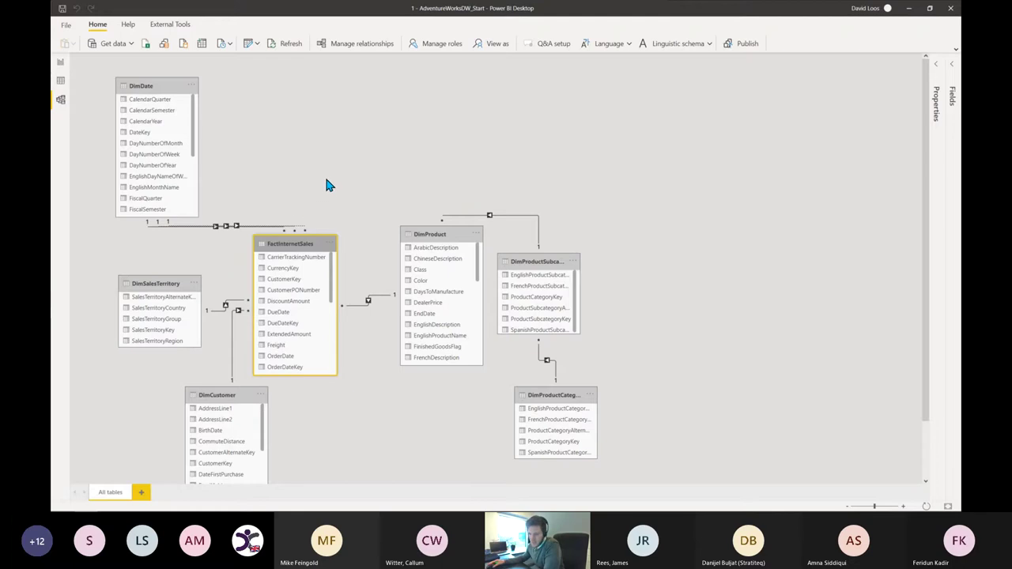
pyautogui.moveTo(312, 240); pyautogui.dragTo(323, 206)
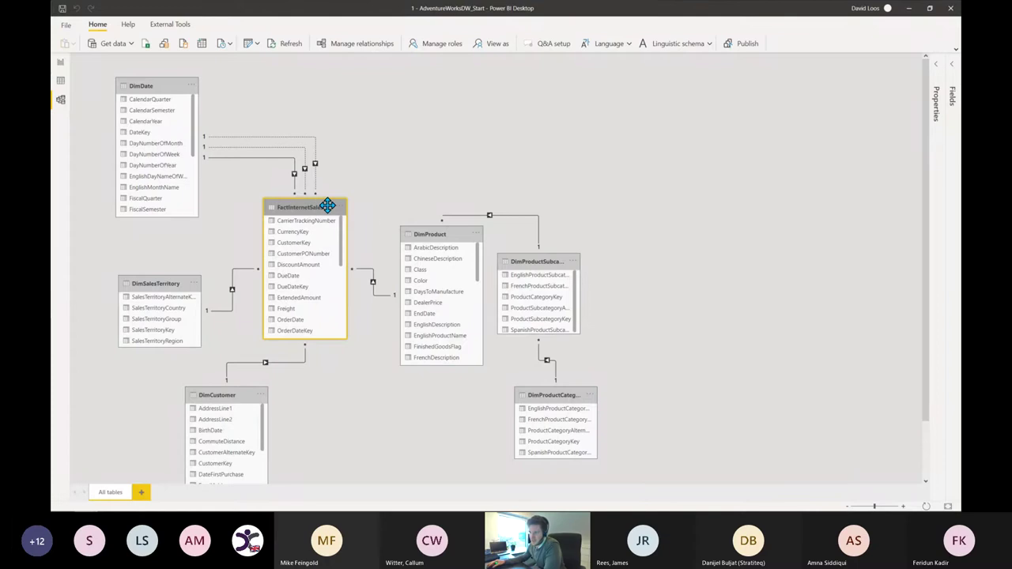
pyautogui.moveTo(433, 230); pyautogui.dragTo(432, 208)
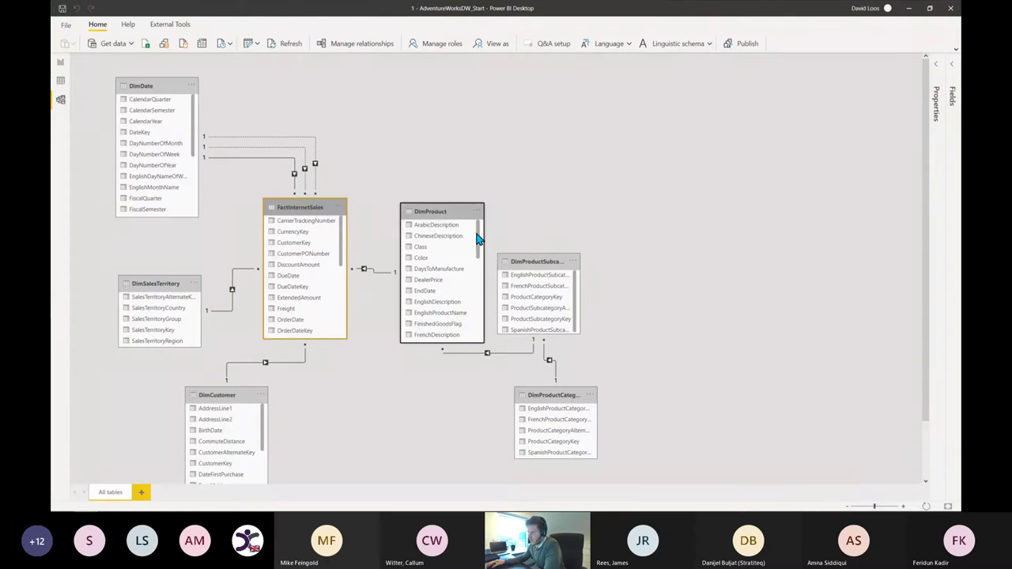
pyautogui.moveTo(553, 263); pyautogui.dragTo(567, 257)
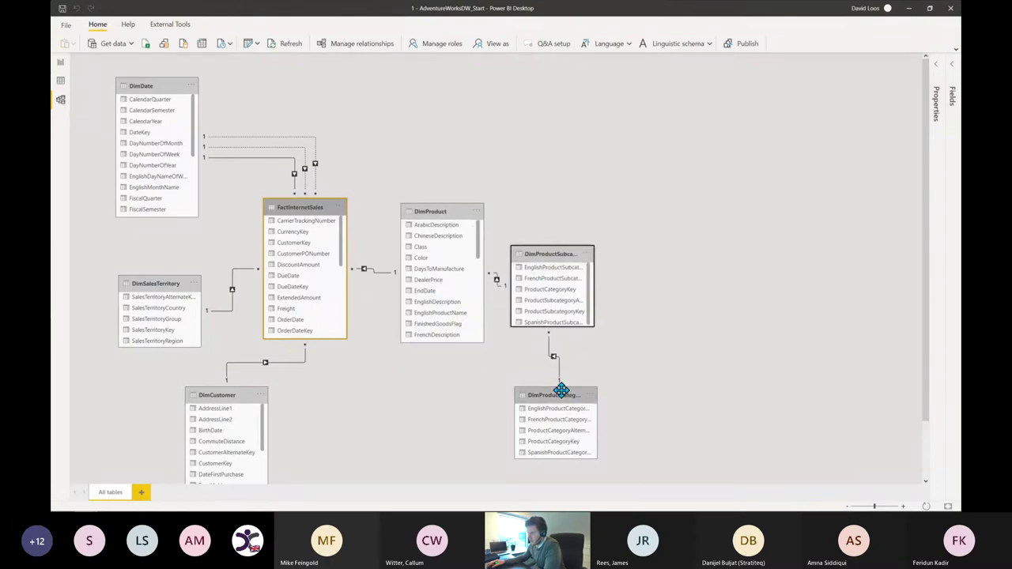
pyautogui.moveTo(560, 391); pyautogui.dragTo(683, 386)
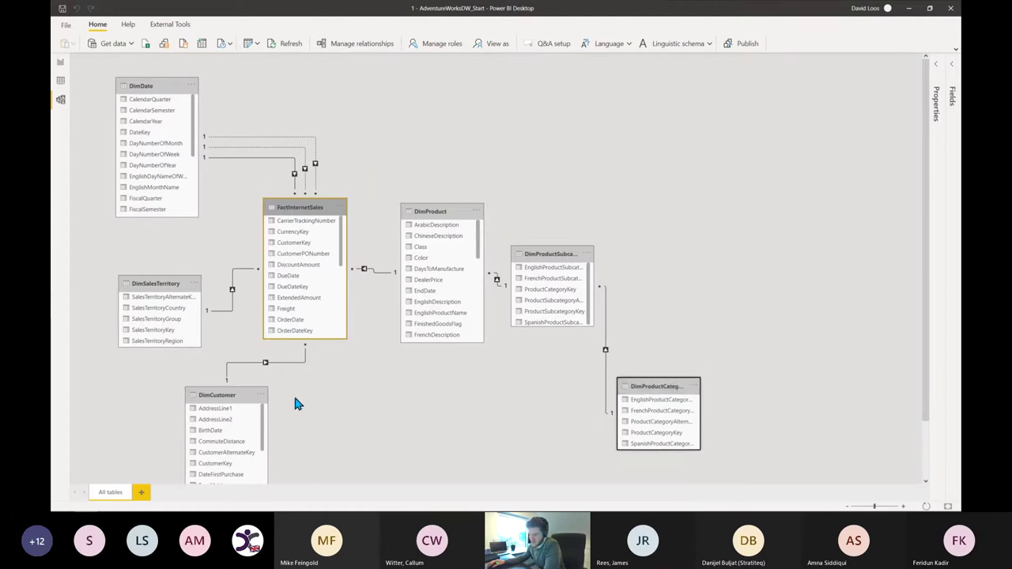
# Highlight the DimCustomer and DimSalesTerritory tables and shift DimDate slightly to the right in the diagram.
pyautogui.click(237, 395)
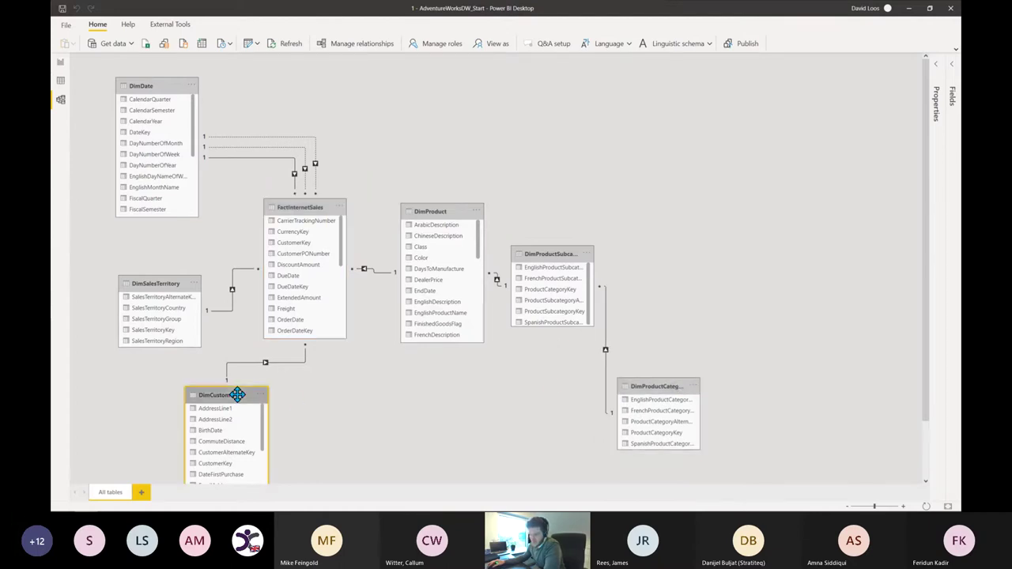
pyautogui.click(163, 283)
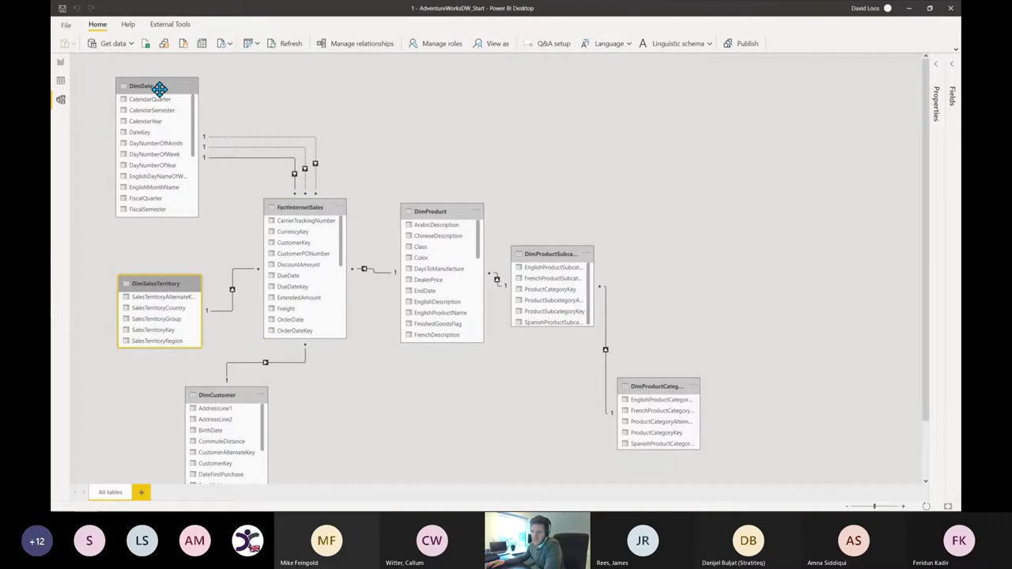
pyautogui.moveTo(158, 88); pyautogui.dragTo(165, 79)
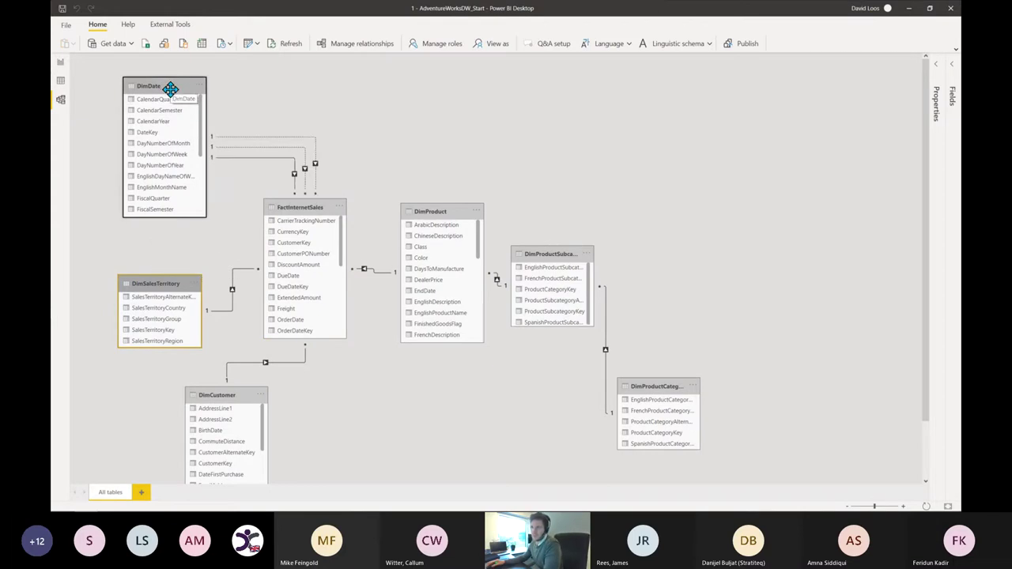
pyautogui.click(264, 109)
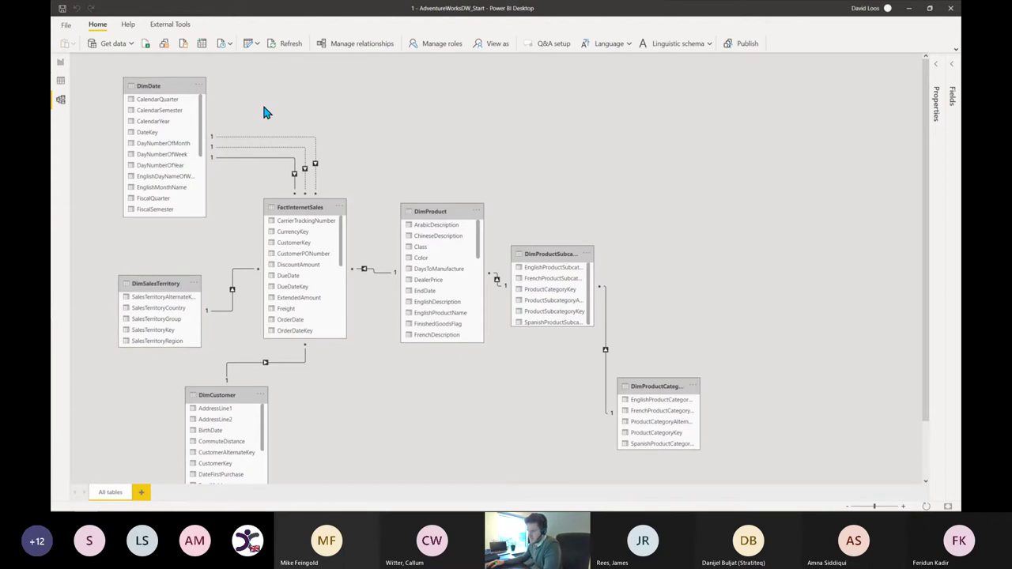
# Return to the report page and expand the Fields pane, leaving no visual selected.
pyautogui.click(61, 65)
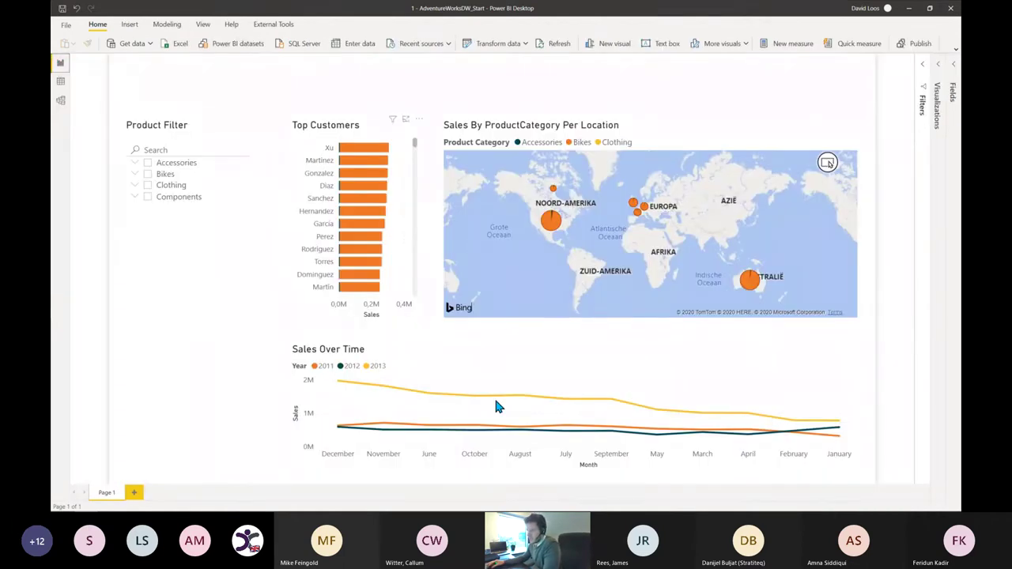
pyautogui.click(688, 135)
pyautogui.click(950, 86)
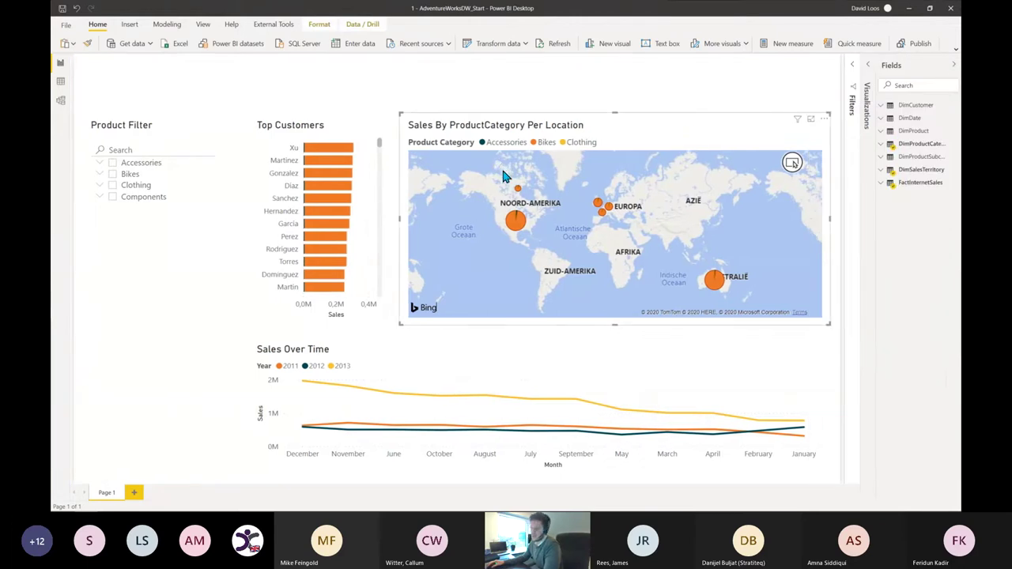
pyautogui.click(450, 340)
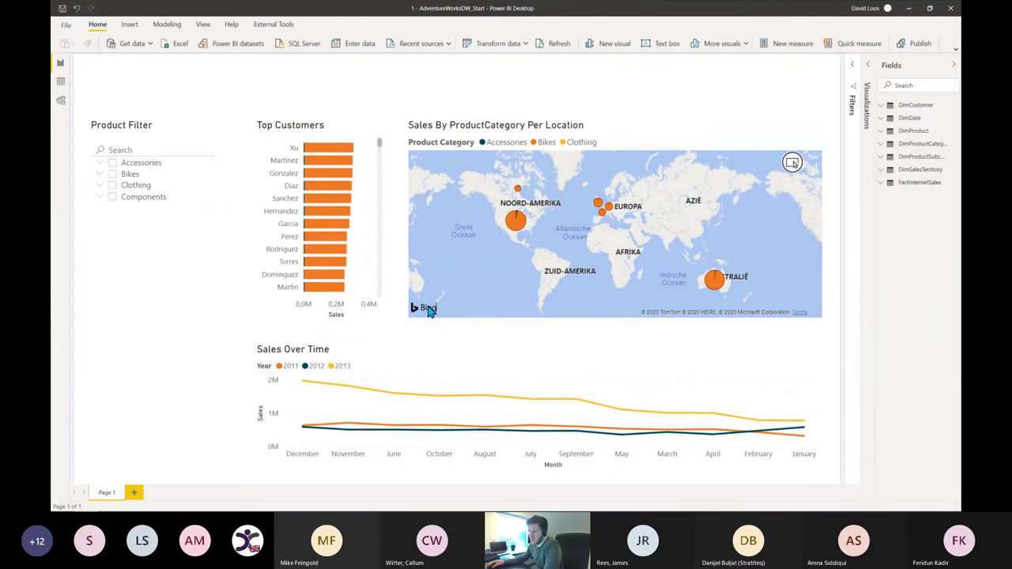
# Try a full-height rectangle shape over the Product Filter area as a backdrop, and remove it again.
pyautogui.click(130, 24)
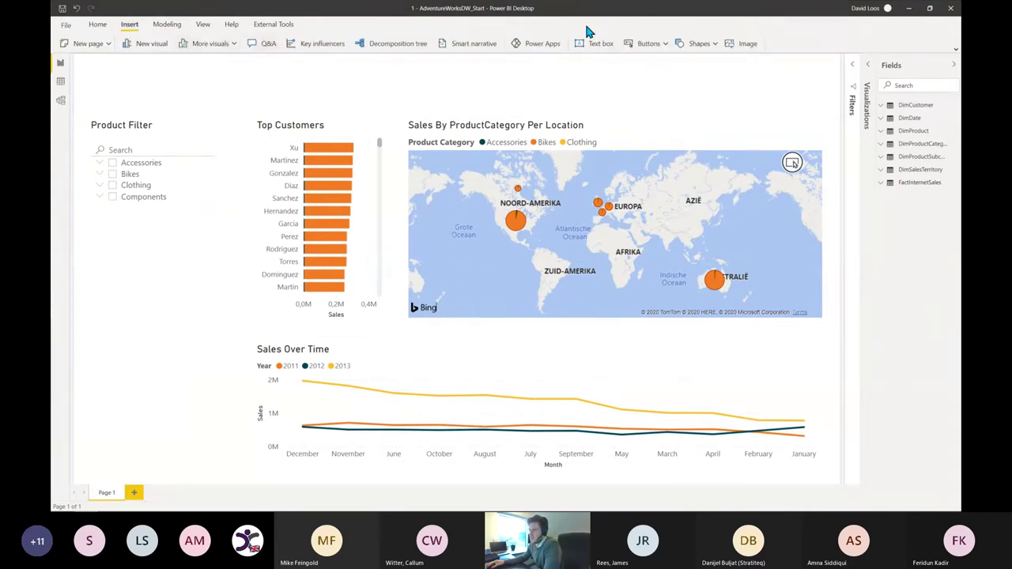
pyautogui.click(954, 49)
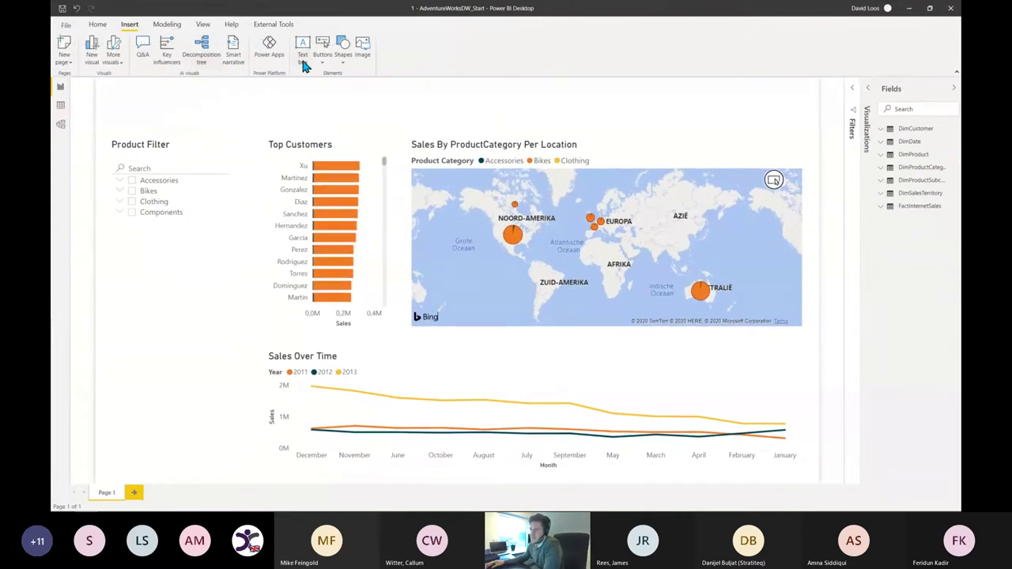
pyautogui.click(342, 61)
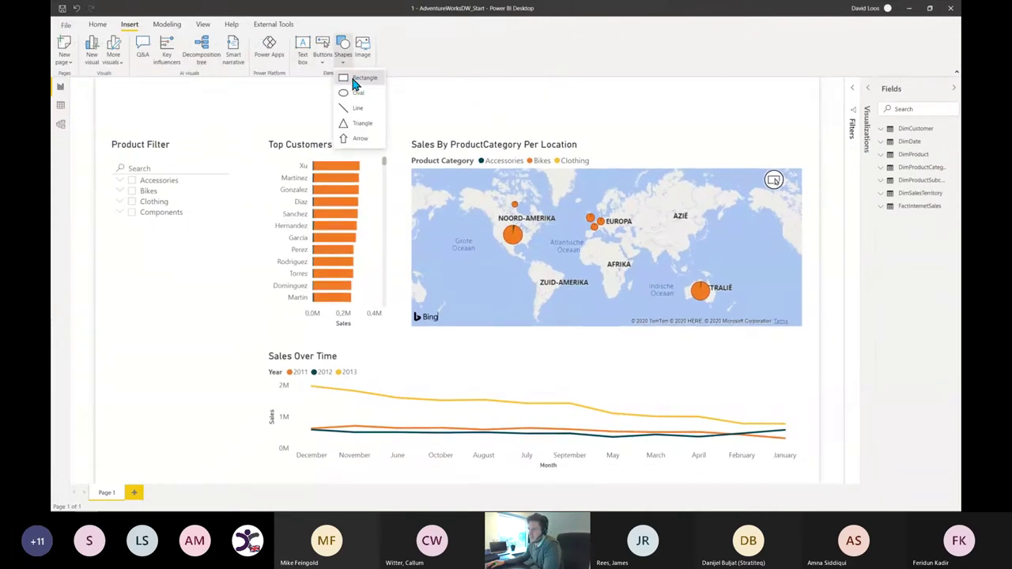
pyautogui.click(350, 75)
pyautogui.moveTo(233, 228); pyautogui.dragTo(161, 421)
pyautogui.moveTo(265, 315); pyautogui.dragTo(248, 84)
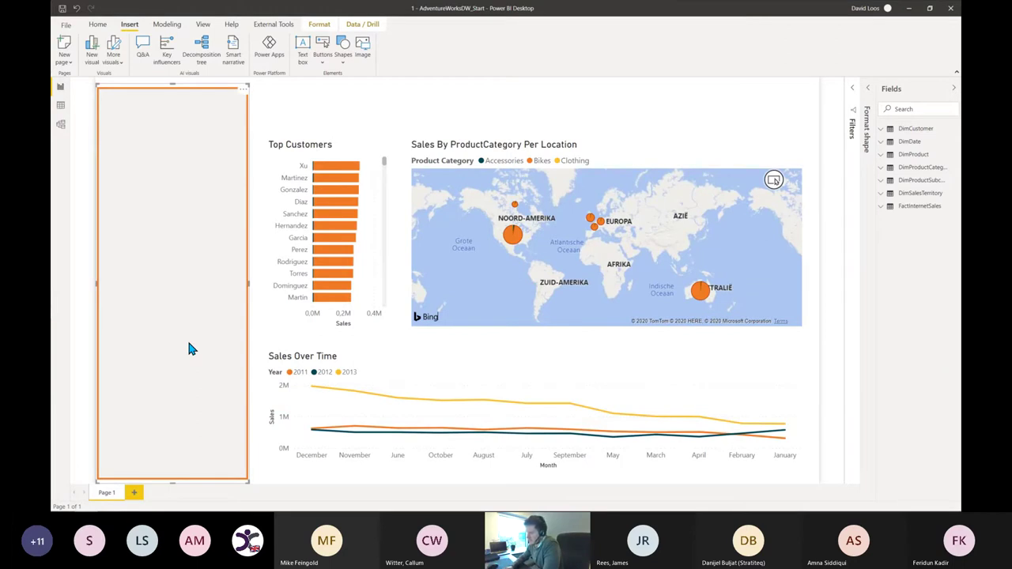
pyautogui.press('Escape')
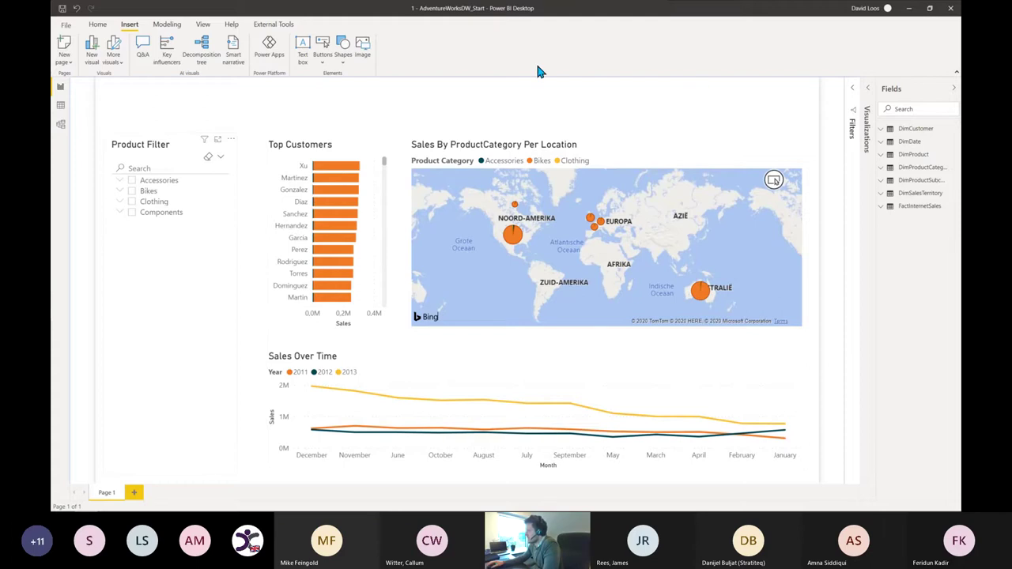
# Open the page background formatting options and browse the PBIX Backgrounds folder for a background image.
pyautogui.click(867, 93)
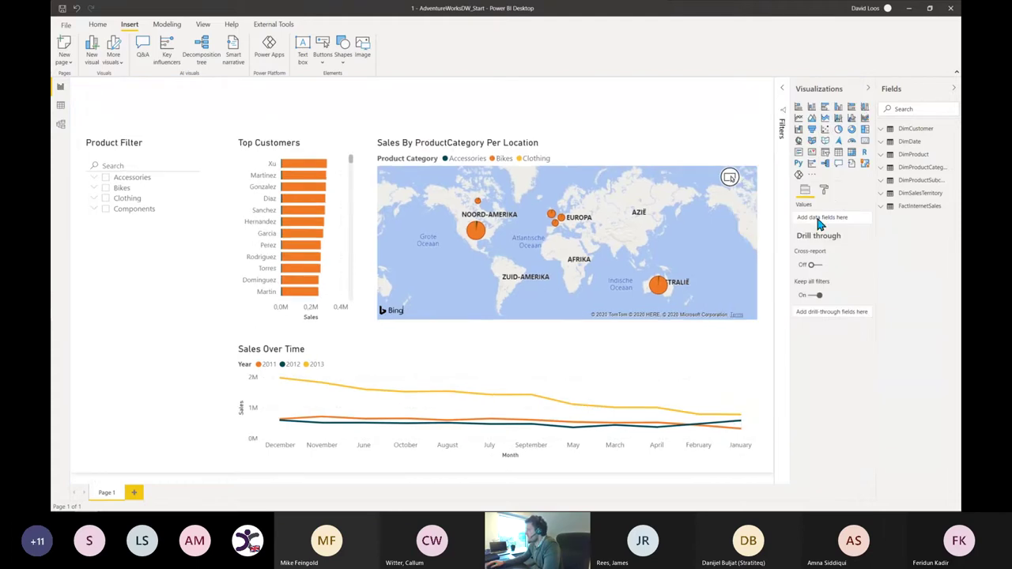
pyautogui.click(827, 191)
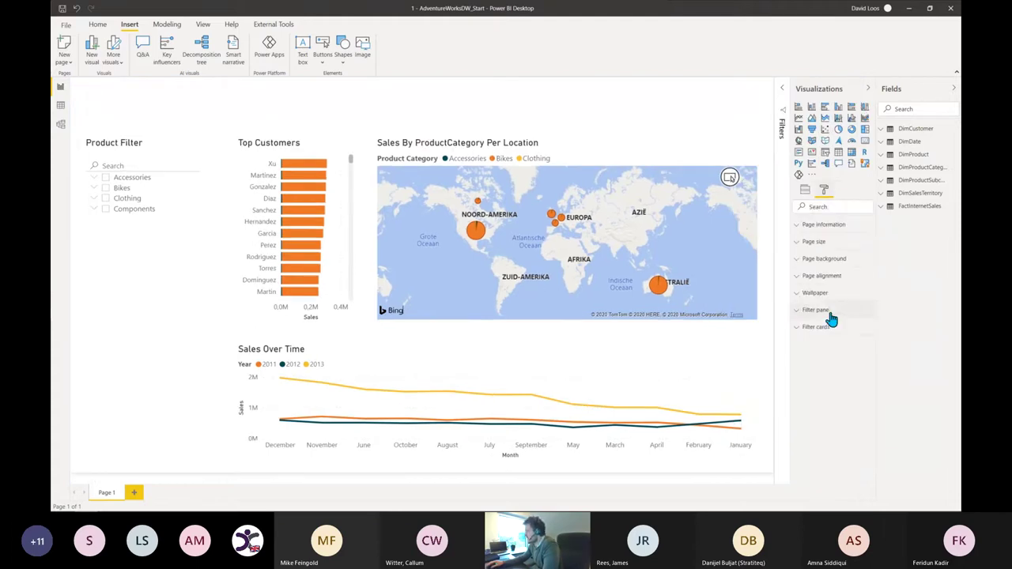
pyautogui.click(820, 260)
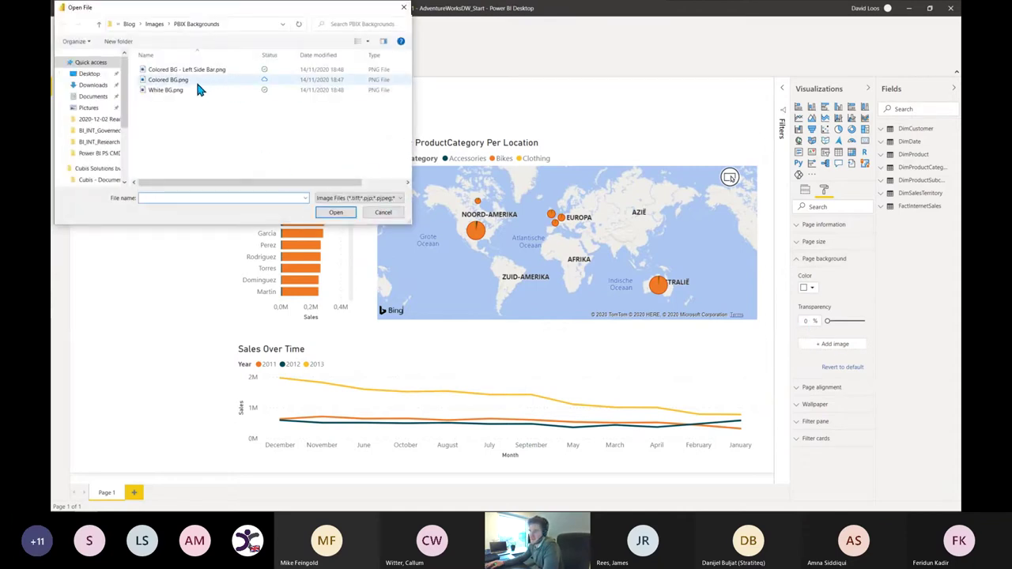
pyautogui.click(197, 89)
pyautogui.click(201, 80)
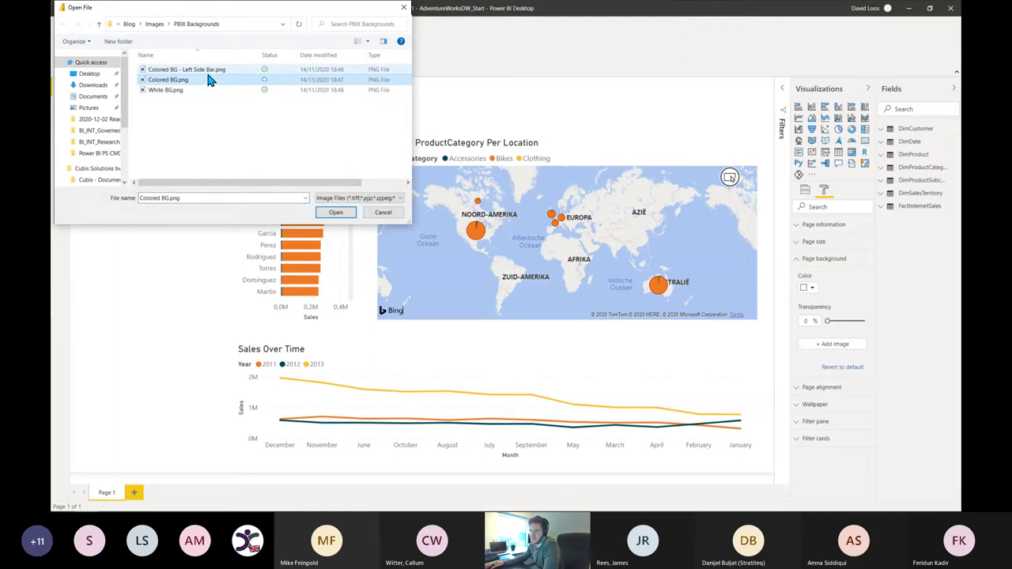
pyautogui.click(213, 73)
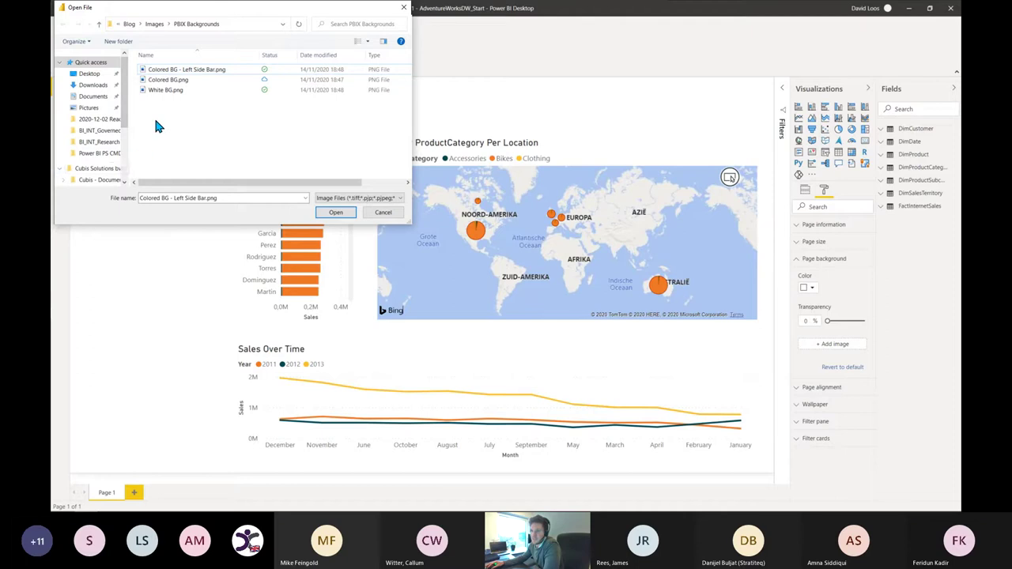
# Set PowerBI_Background.png from the Lytix marketing events folder 2020-12-02 Reading-London O365 UG as the page background image.
pyautogui.scroll(-2, 118, 142)
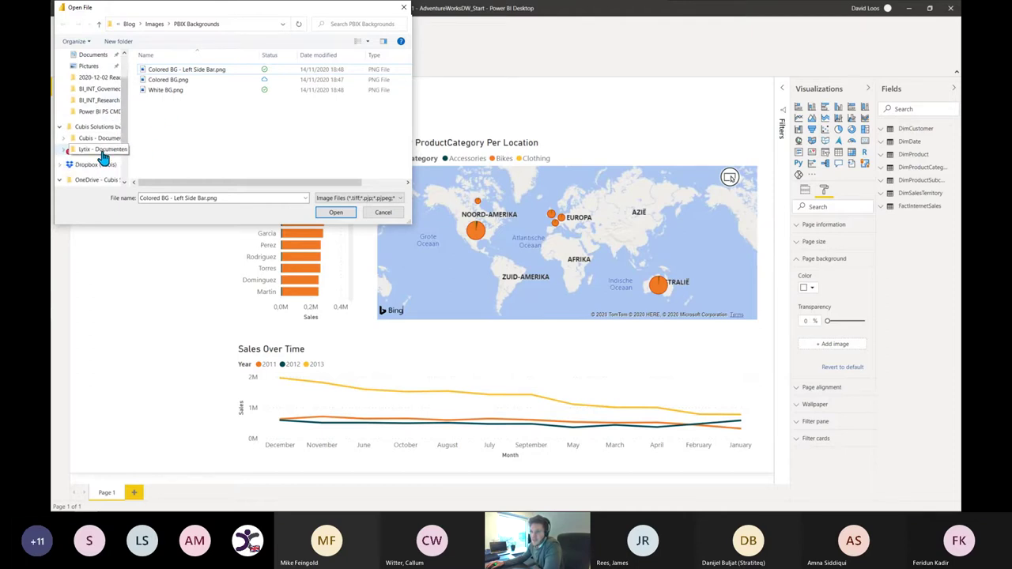
pyautogui.click(101, 152)
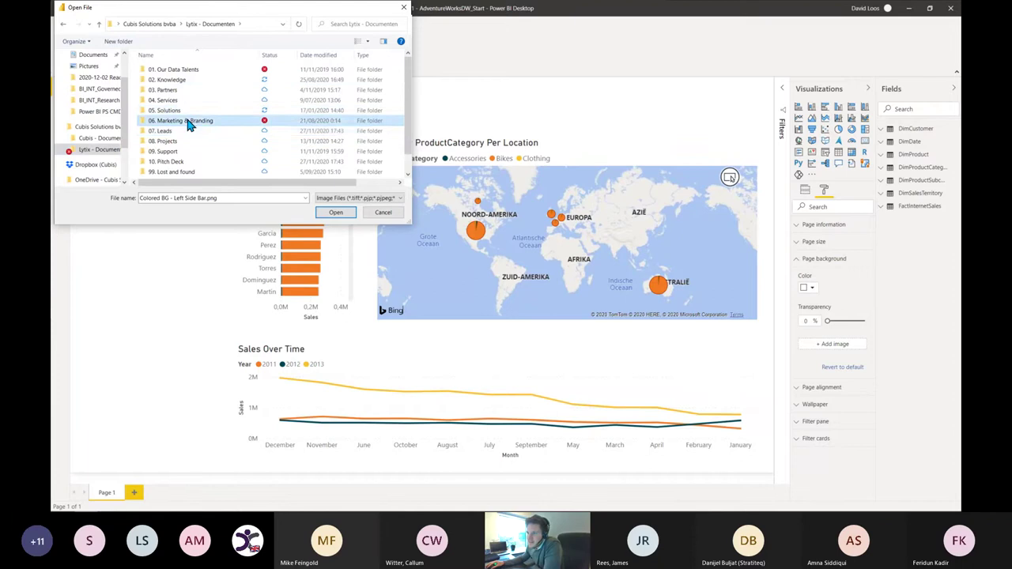
pyautogui.doubleClick(188, 123)
pyautogui.doubleClick(187, 119)
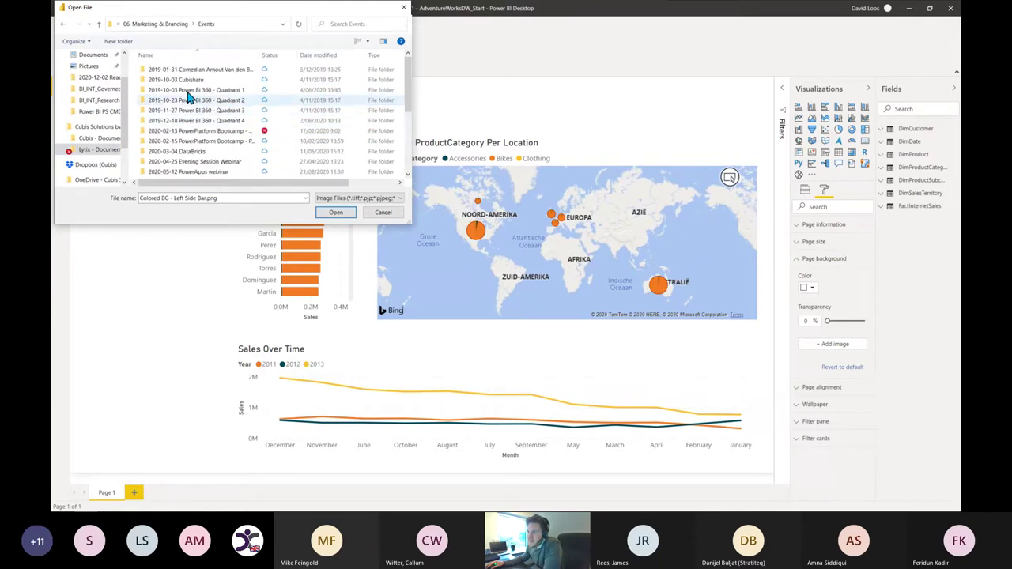
pyautogui.scroll(-4, 197, 87)
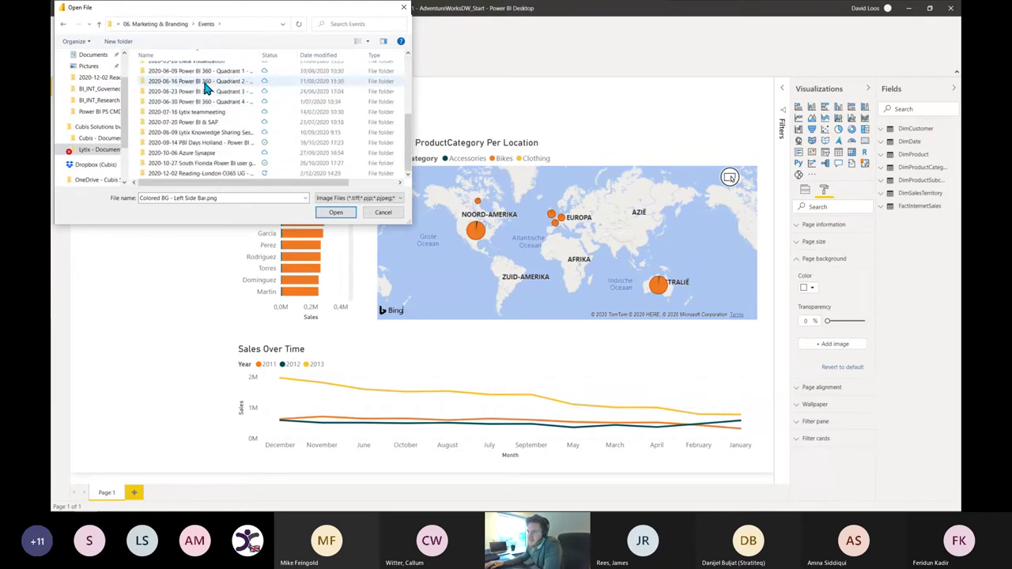
pyautogui.doubleClick(206, 174)
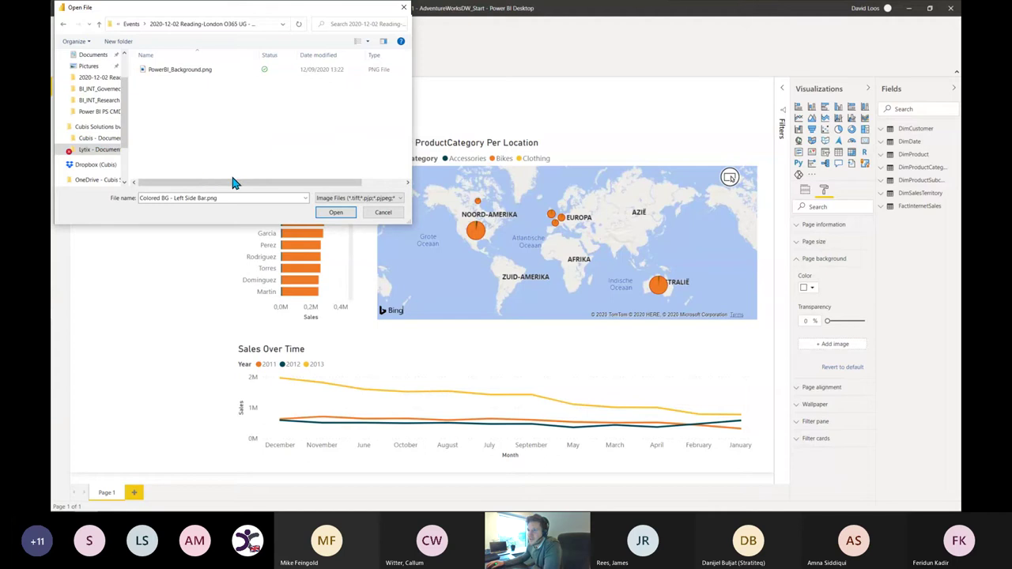
pyautogui.click(336, 213)
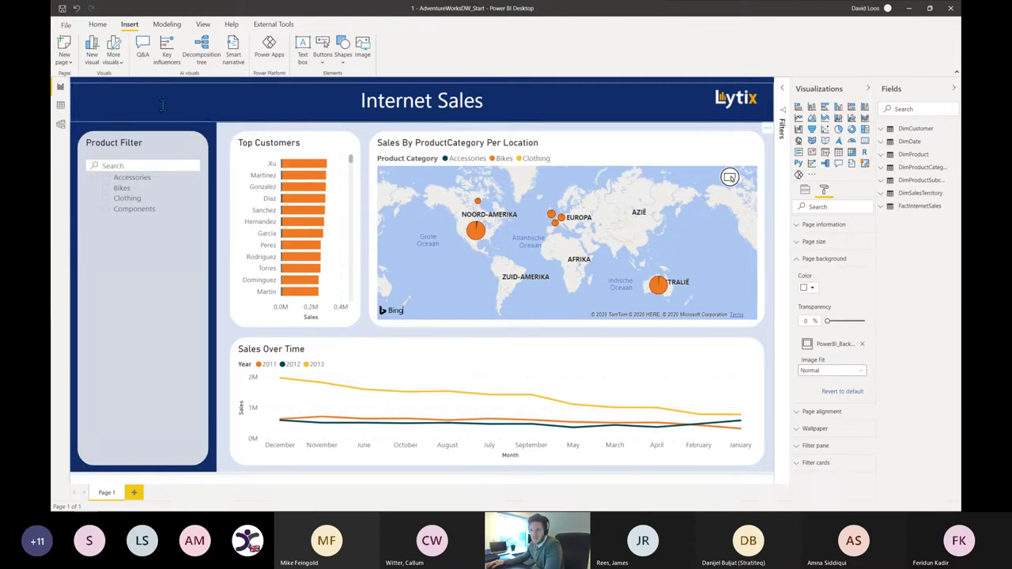
# Leave the page formatting options and switch to the Only keep necessary visuals slide of the presentation.
pyautogui.click(197, 120)
pyautogui.click(214, 131)
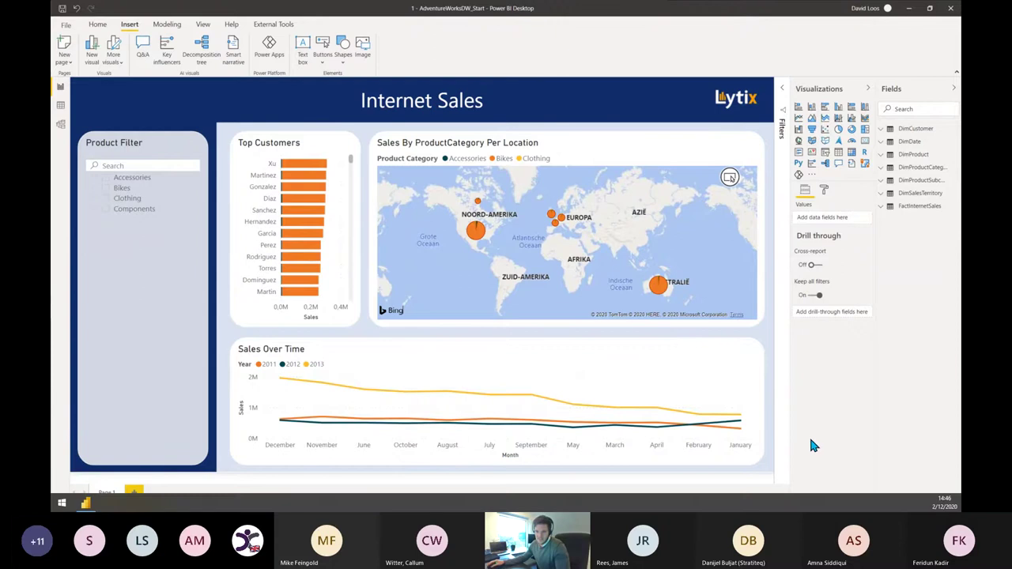
pyautogui.hotkey('alt', 'Tab')
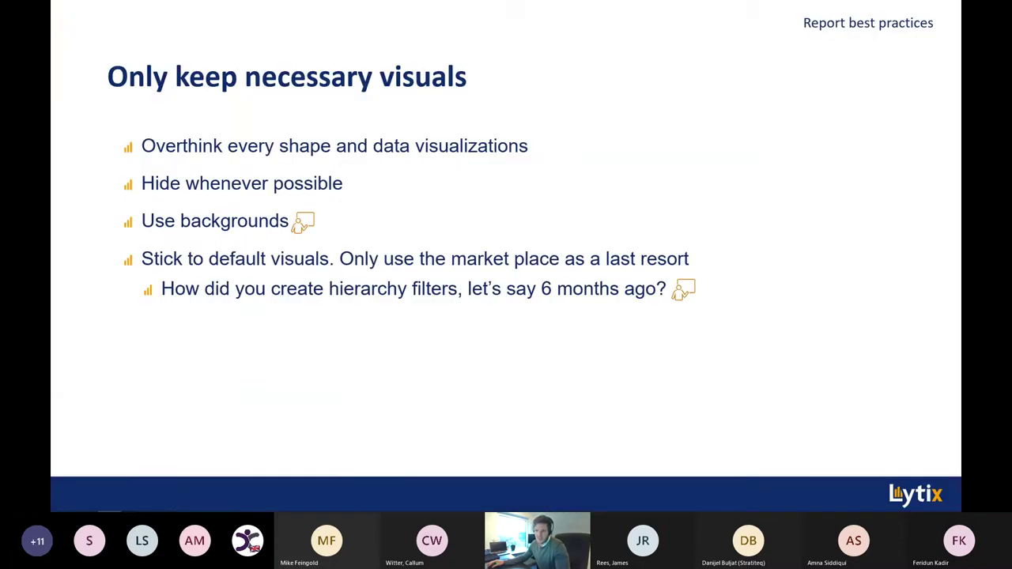
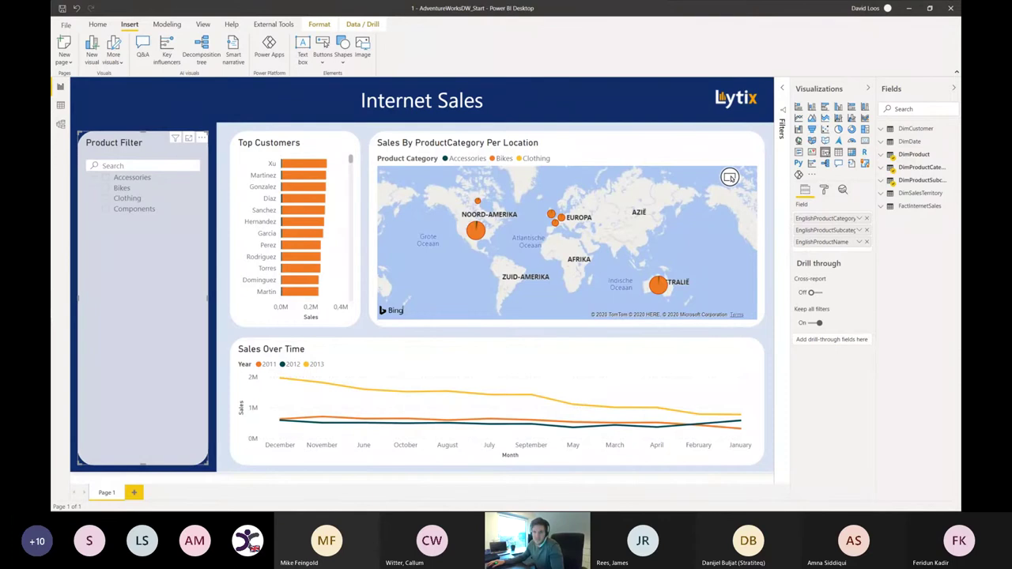
# Switch to the 2 - AdventureWorksDW_CustomViz report and open the gallery for getting more visuals.
pyautogui.hotkey('alt', 'Tab')
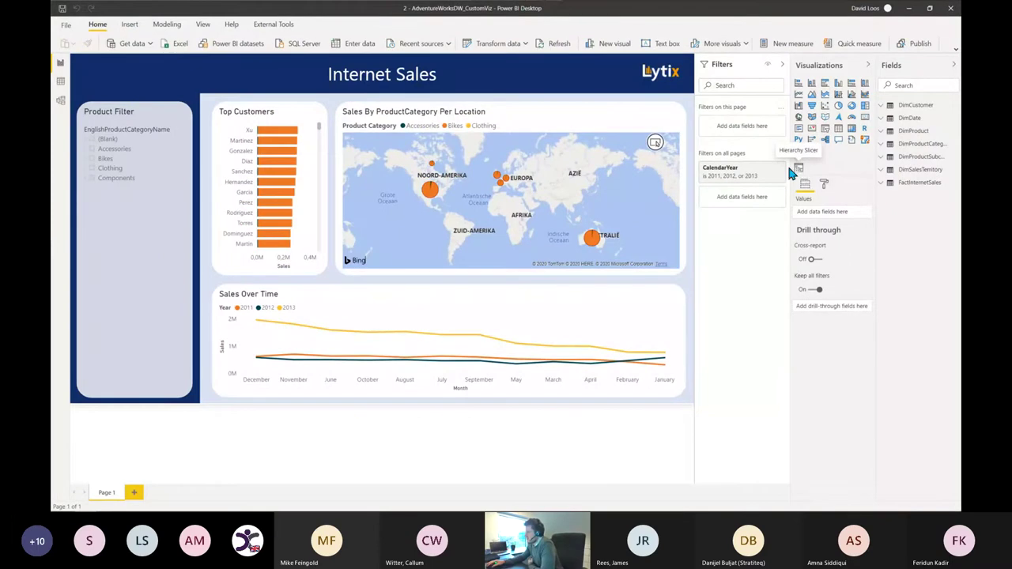
pyautogui.click(812, 150)
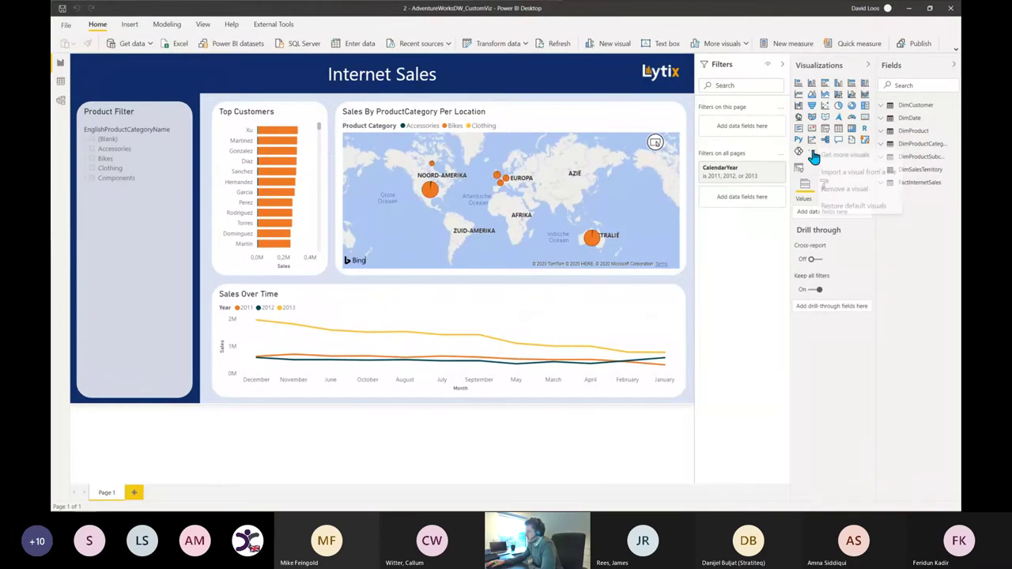
pyautogui.click(841, 156)
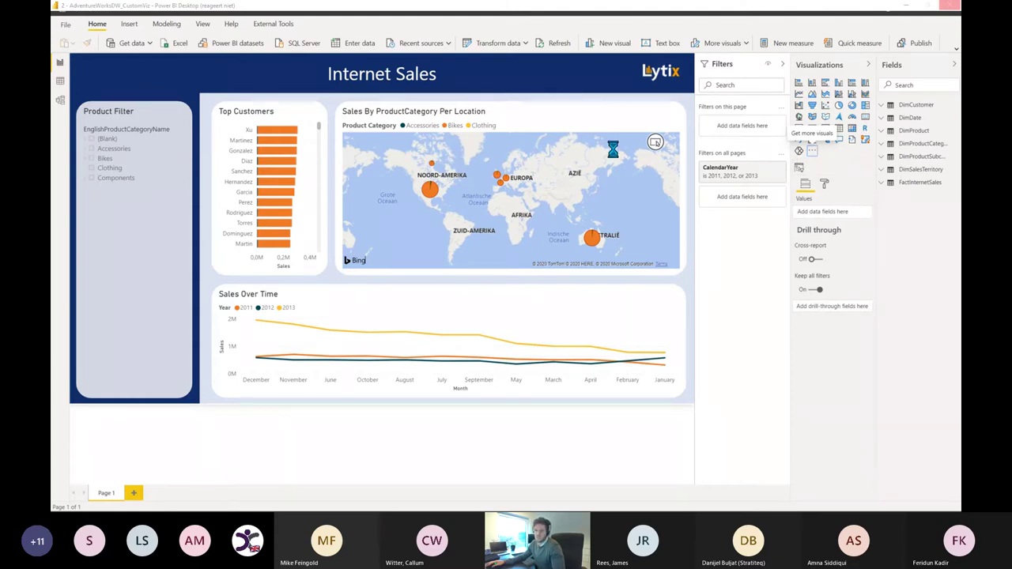
# Try to open the gallery for more visuals from the 1 - AdventureWorksDW_Start report instead.
pyautogui.hotkey('alt', 'Tab')
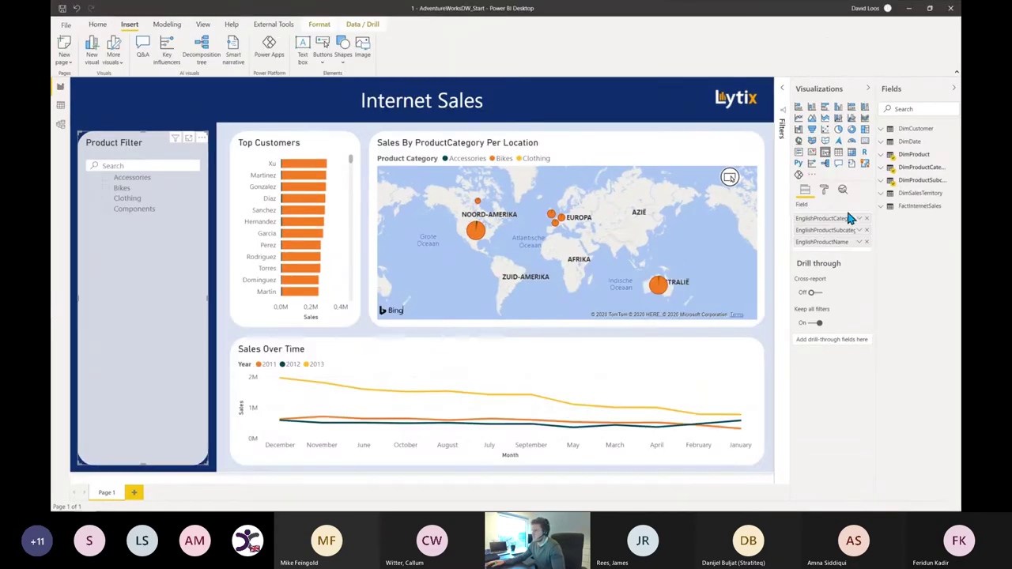
pyautogui.click(811, 173)
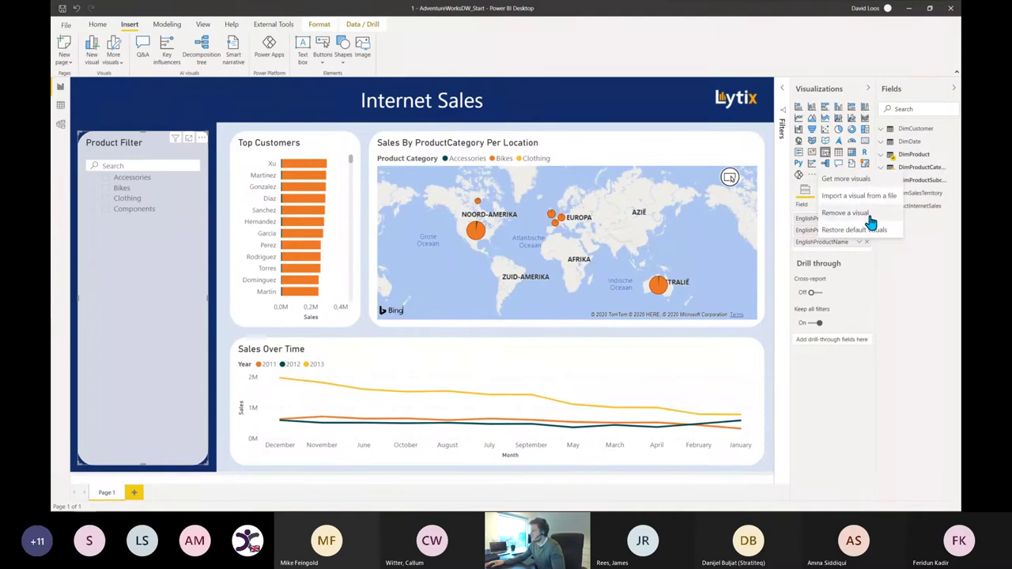
pyautogui.click(784, 181)
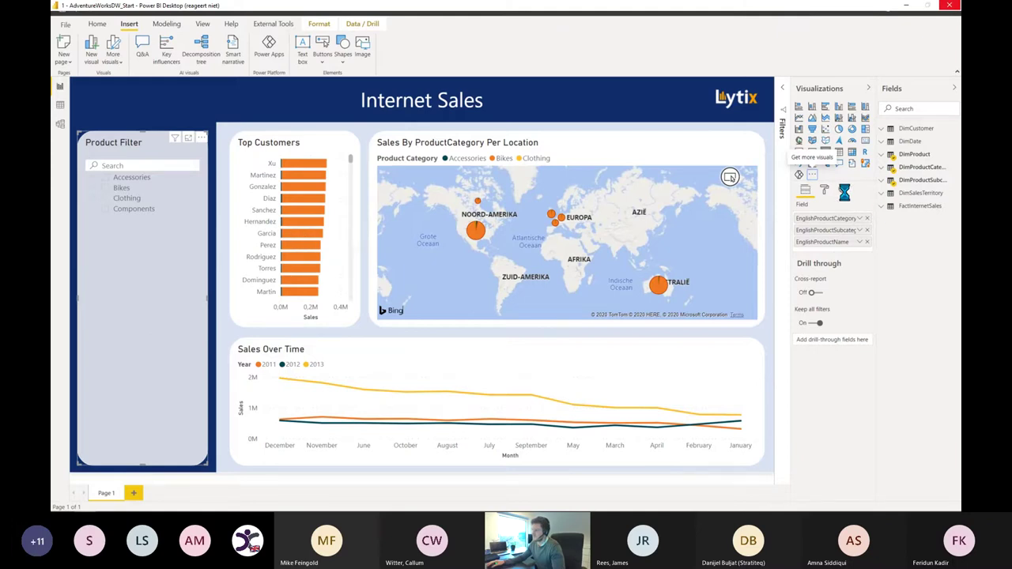
# Force-close the 1 - AdventureWorksDW_Start report window and return to the CustomViz report.
pyautogui.click(948, 8)
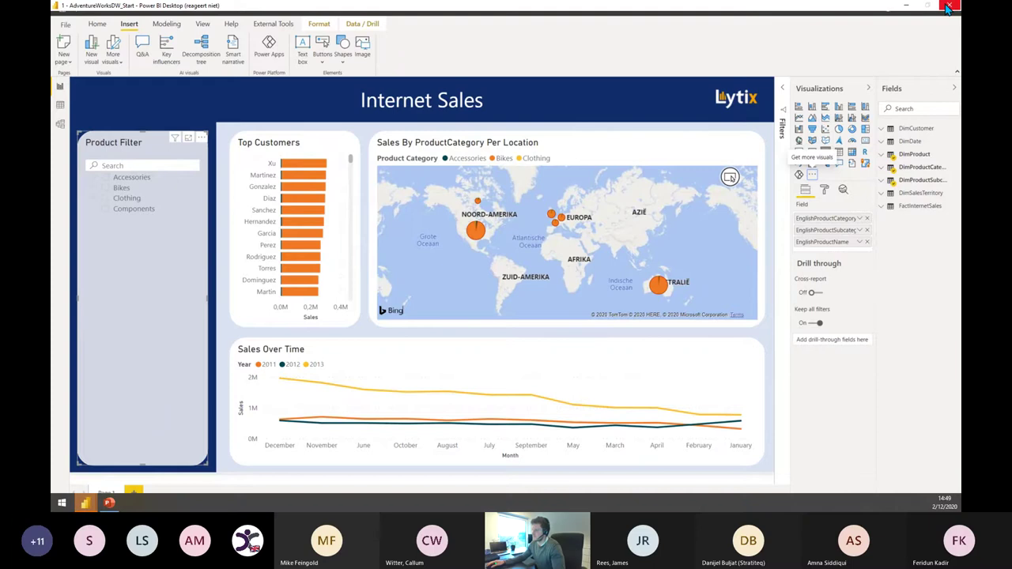
pyautogui.click(948, 8)
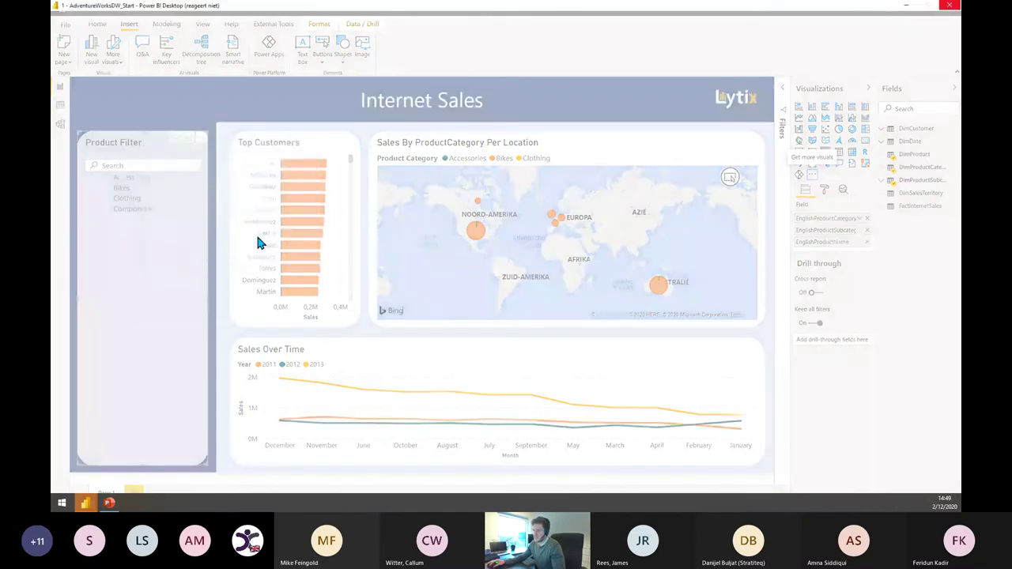
pyautogui.click(174, 218)
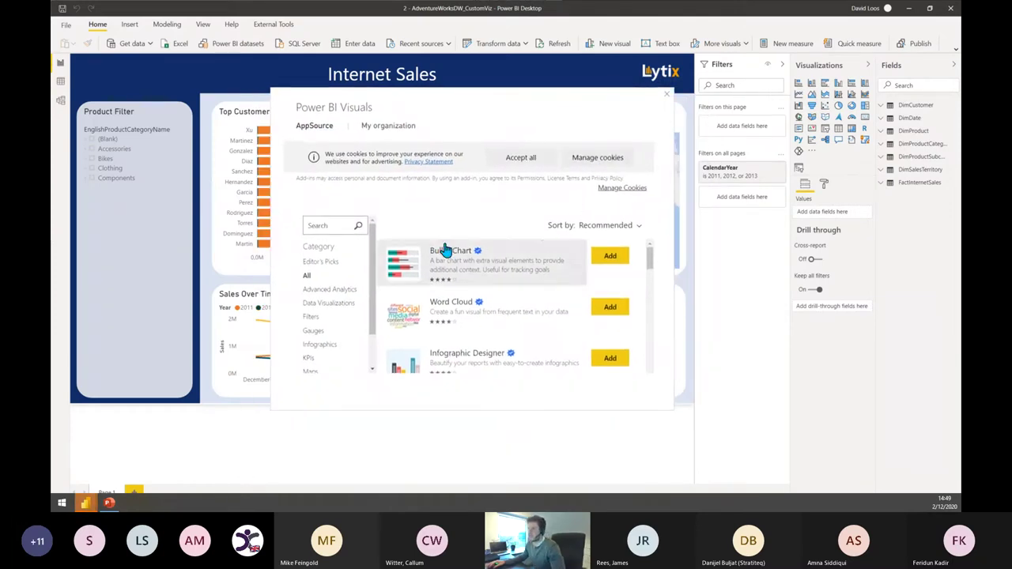
# Search the AppSource visuals for "hier" to look at the hierarchy slicers offered, and close the gallery.
pyautogui.scroll(-2, 508, 293)
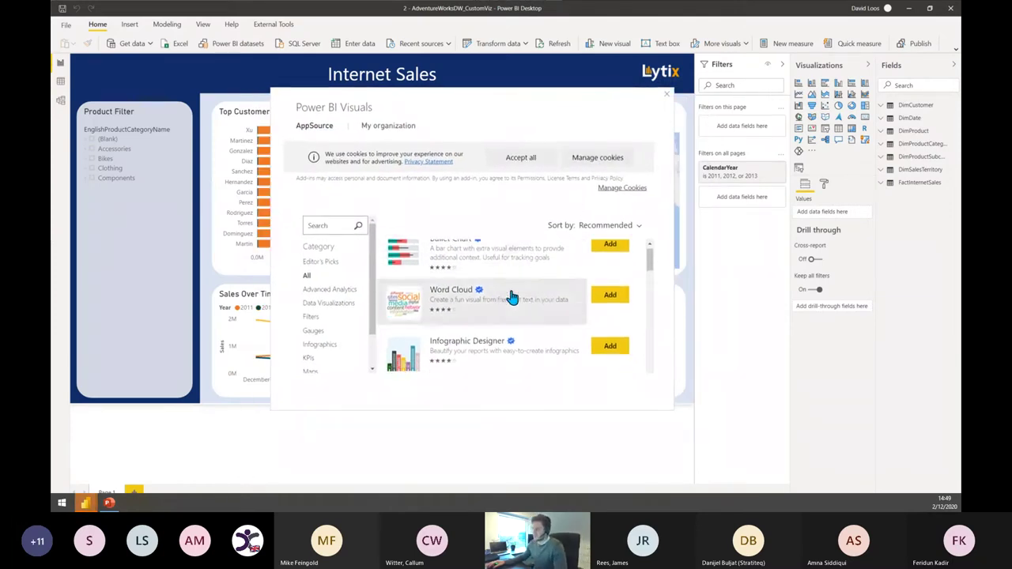
pyautogui.click(326, 228)
pyautogui.write('hier')
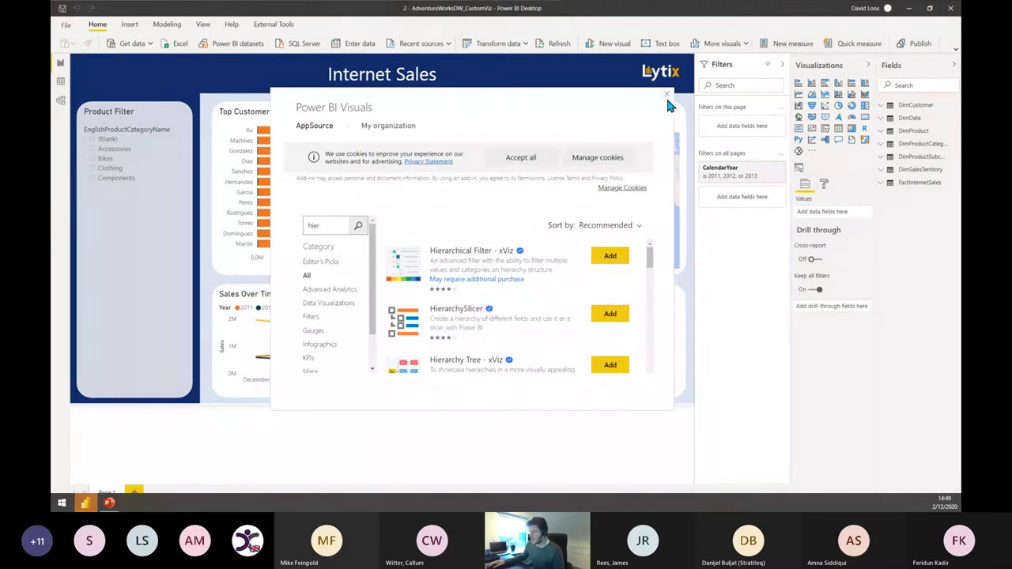
pyautogui.click(612, 315)
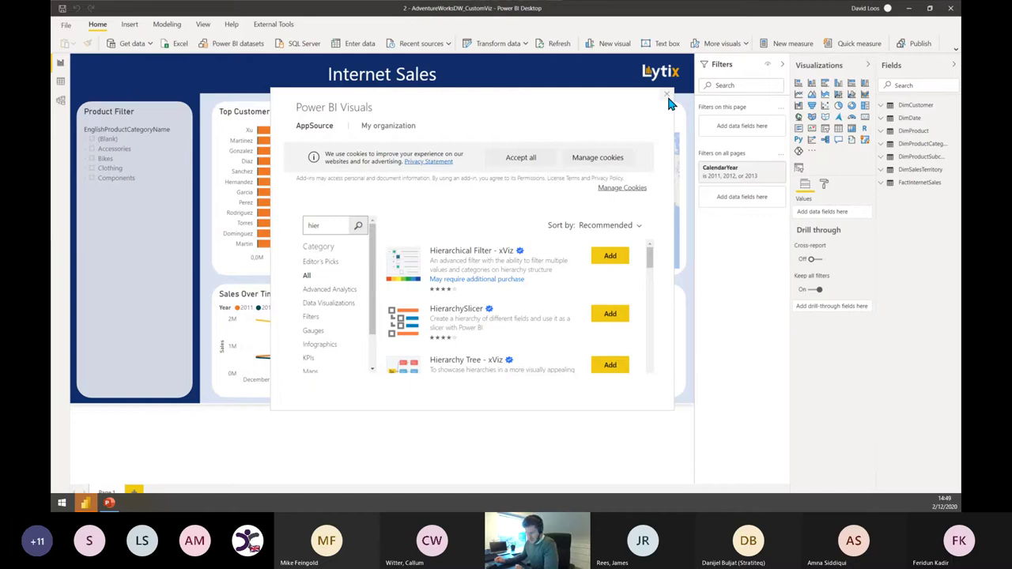
pyautogui.click(666, 96)
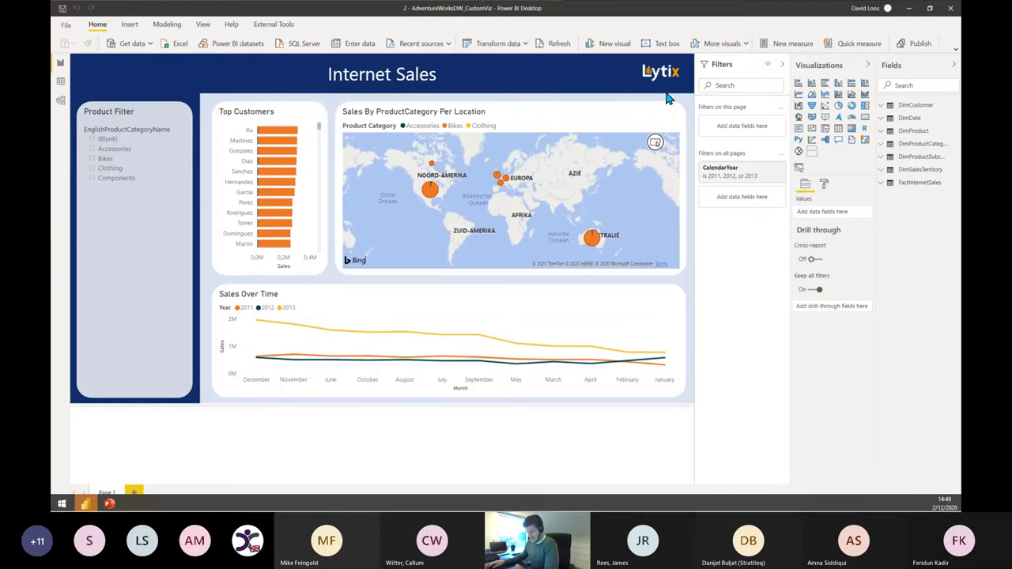
# Select the Product Filter hierarchy slicer, then expand and collapse its Components and Clothing categories.
pyautogui.click(141, 221)
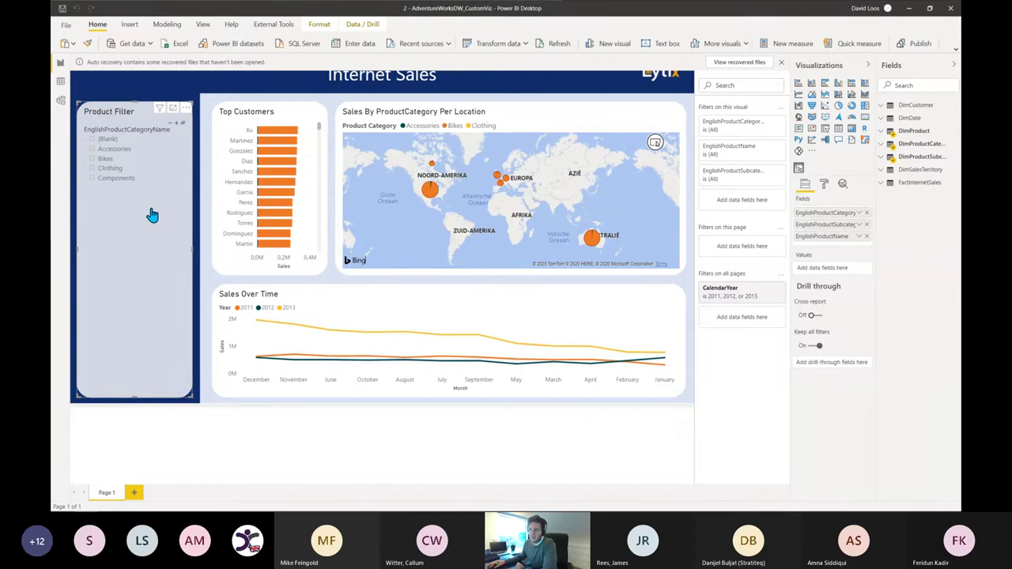
pyautogui.click(85, 180)
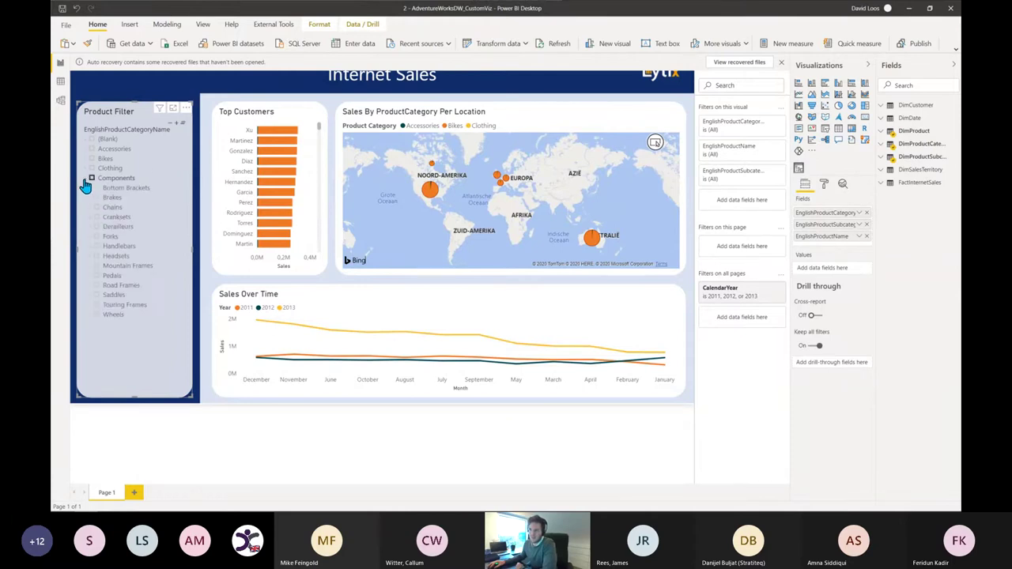
pyautogui.click(86, 169)
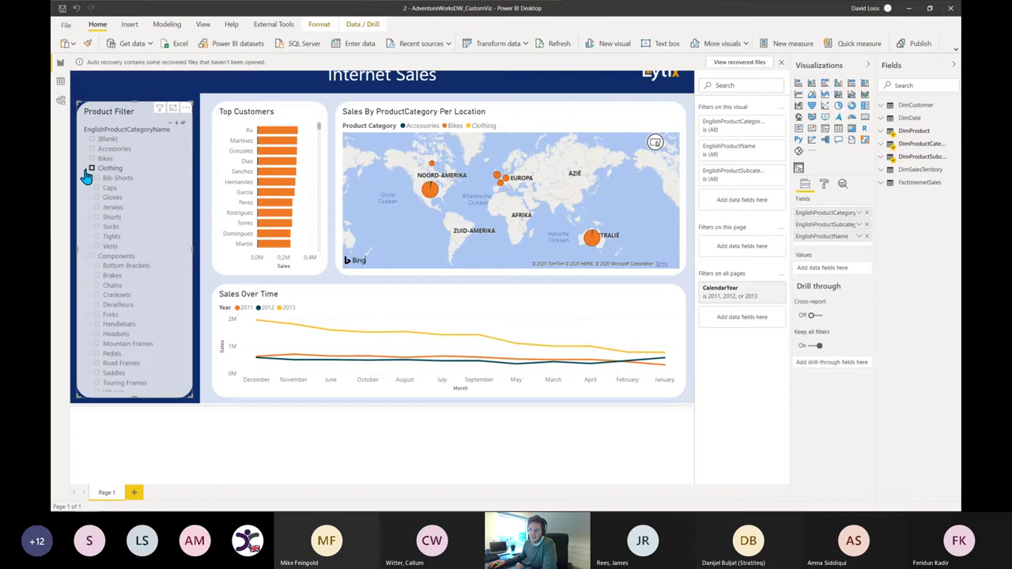
pyautogui.click(87, 168)
pyautogui.click(86, 178)
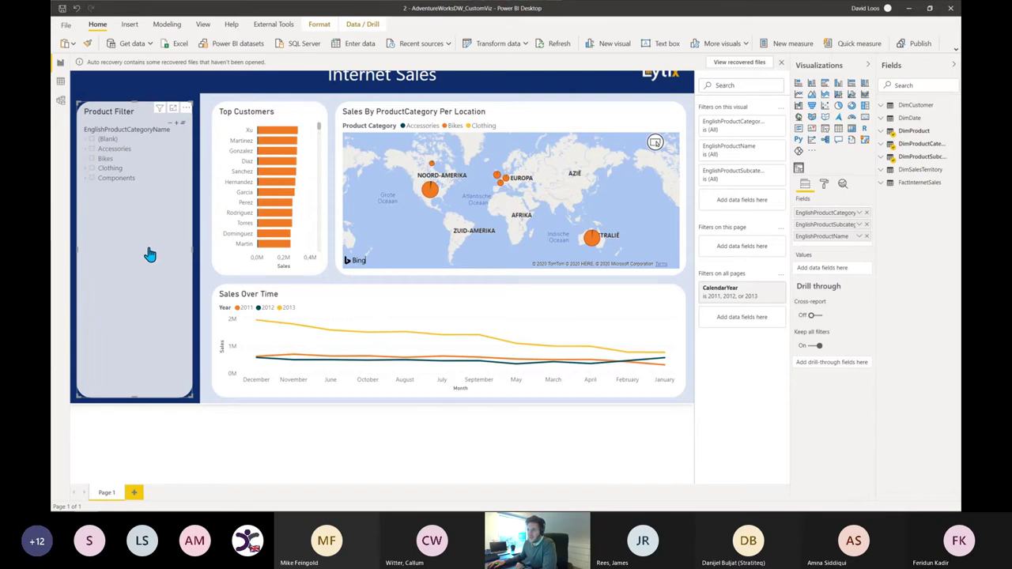
# Convert the Product Filter visual to the built-in Slicer and expand its Components category.
pyautogui.click(826, 133)
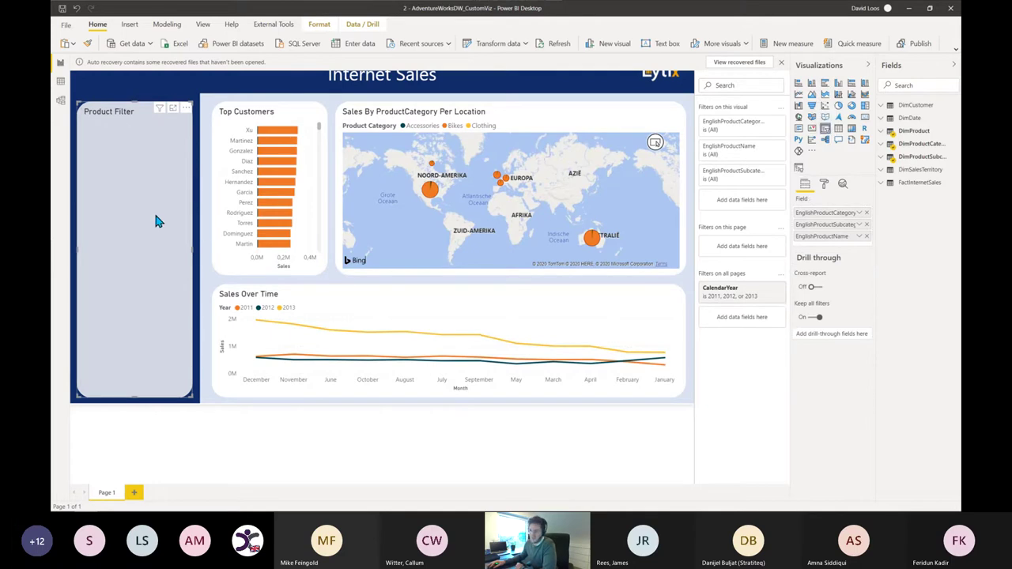
pyautogui.click(92, 161)
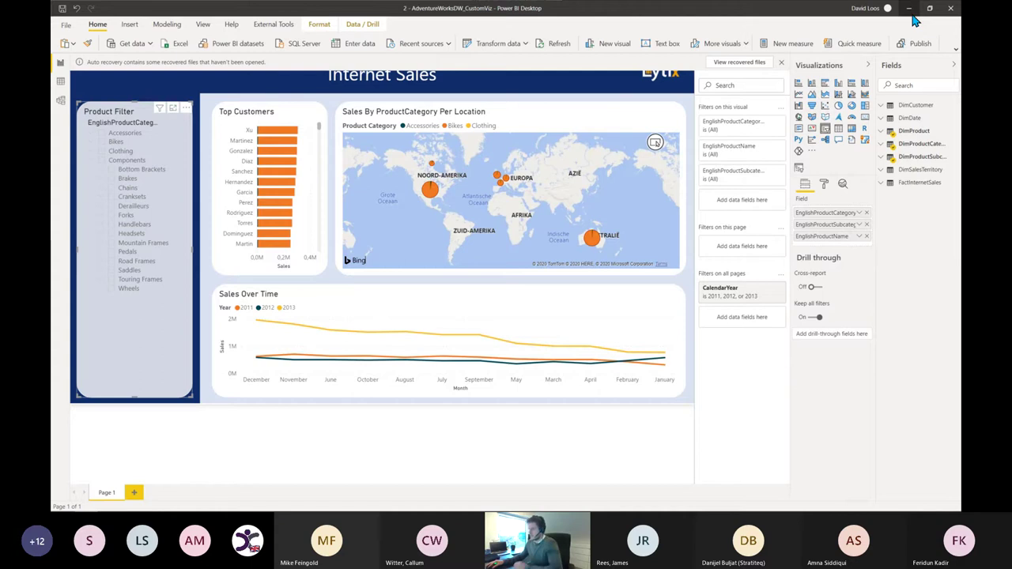
# Switch to the presentation and advance to the Avoid both-directional relationships slide.
pyautogui.hotkey('alt', 'Tab')
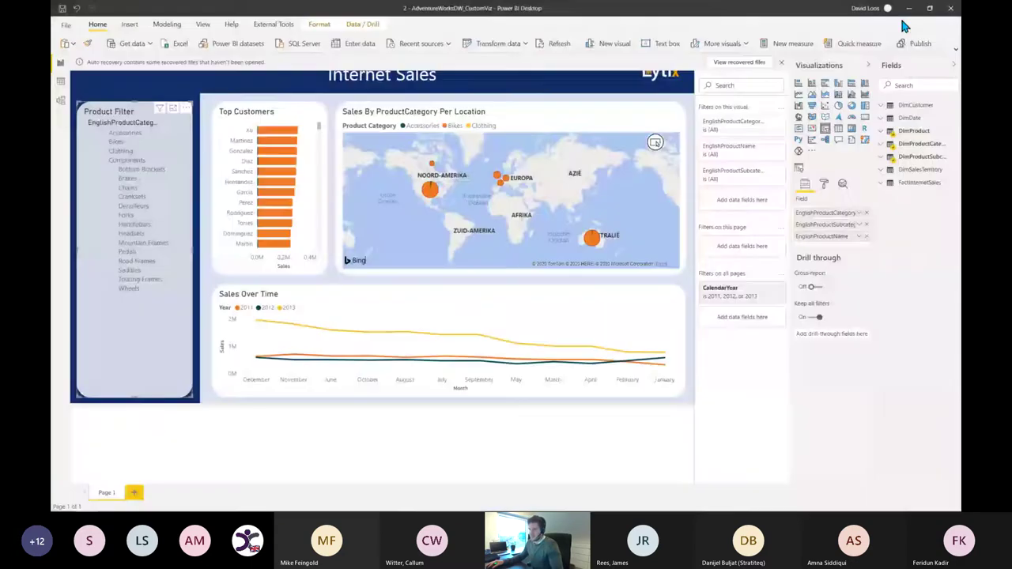
pyautogui.press('Right')
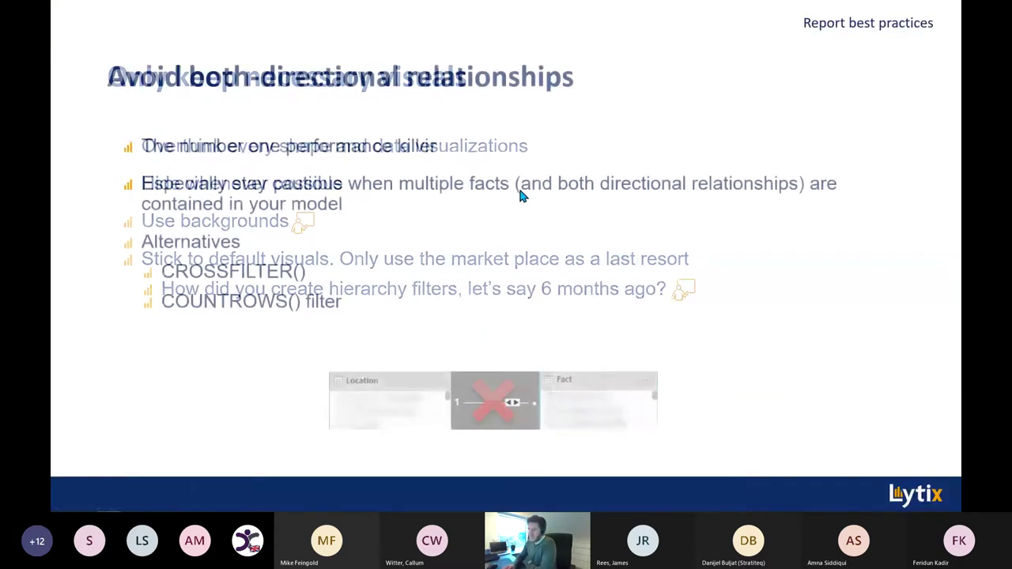
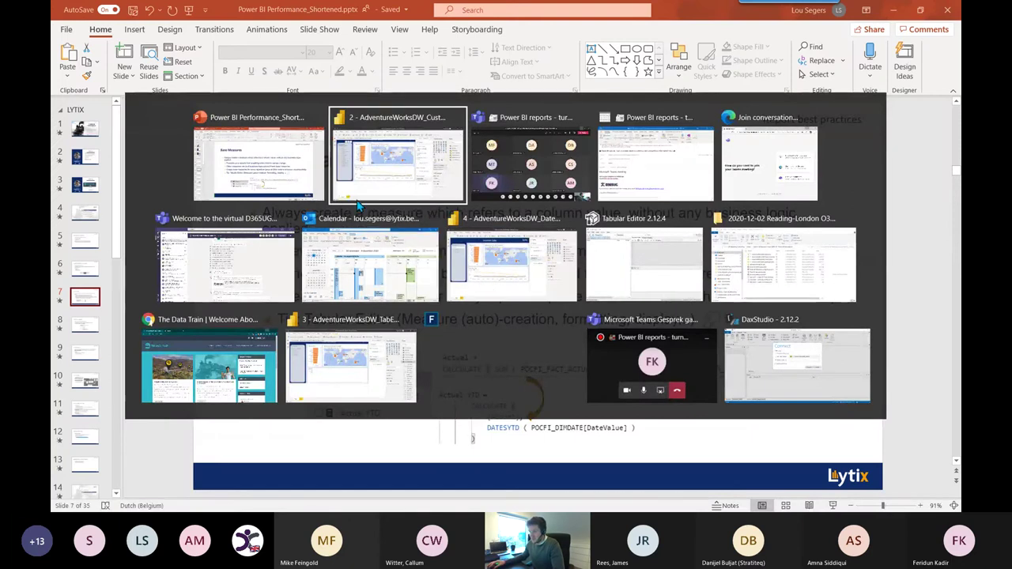
# Open 3 - AdventureWorksDW_TabEdit.pbix from the 2020-12-02 Reading-London O365 UG - Power BI Best practices folder.
pyautogui.click(766, 258)
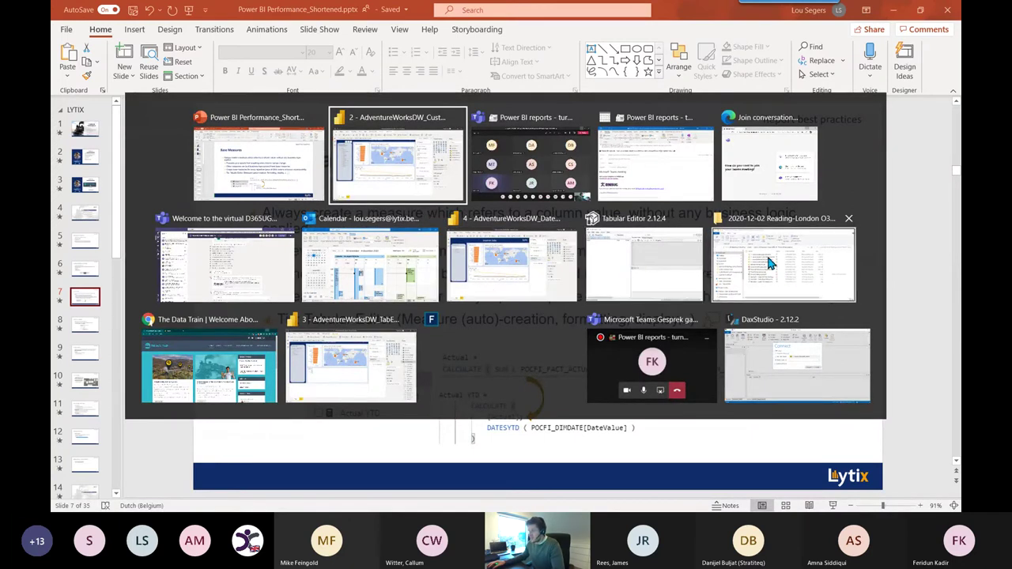
pyautogui.doubleClick(475, 246)
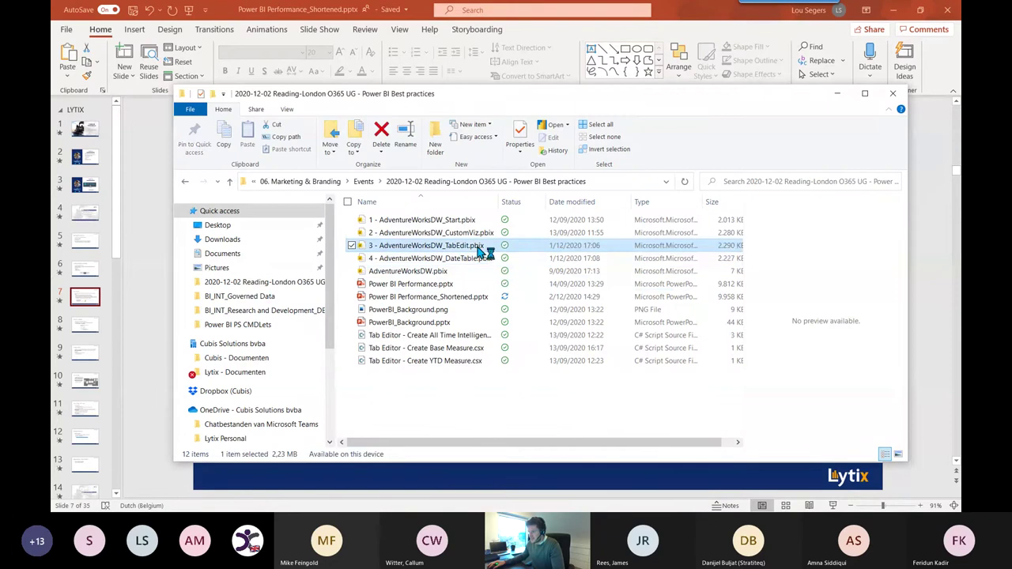
pyautogui.click(675, 19)
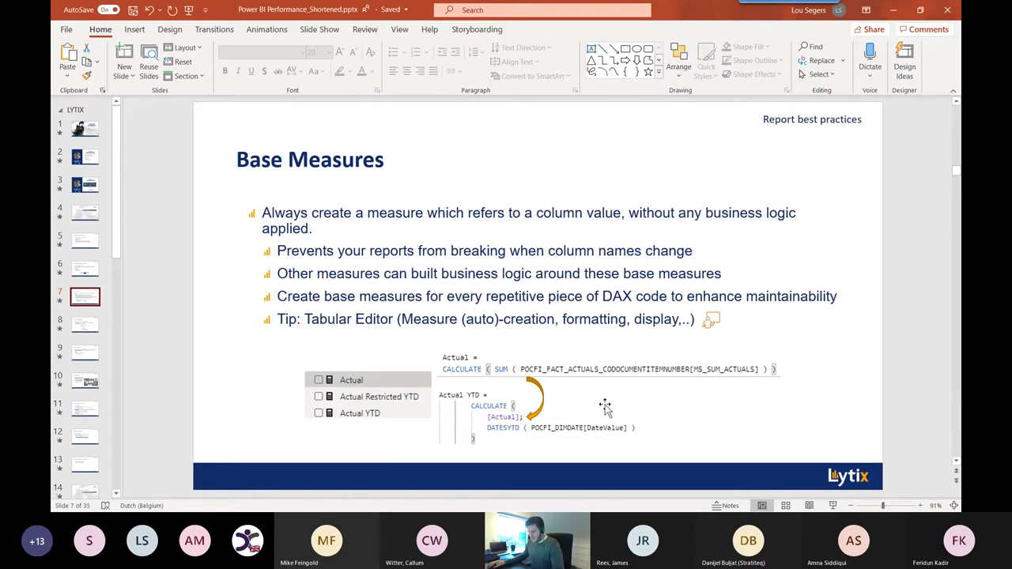
# Launch Tabular Editor and position its window over the 3 - AdventureWorksDW_TabEdit report.
pyautogui.press('super')
pyautogui.write('tab')
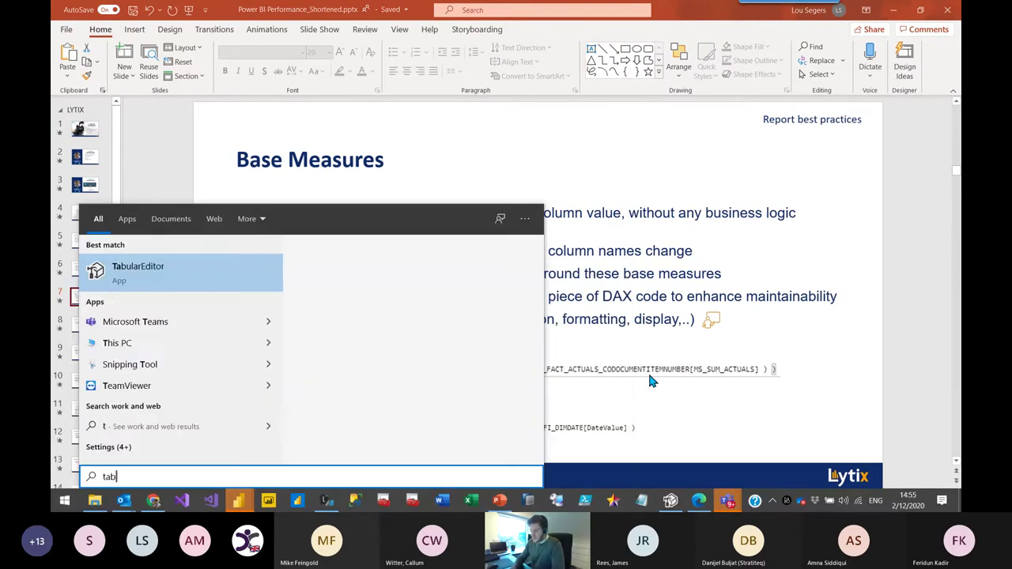
pyautogui.write('ular')
pyautogui.press('Return')
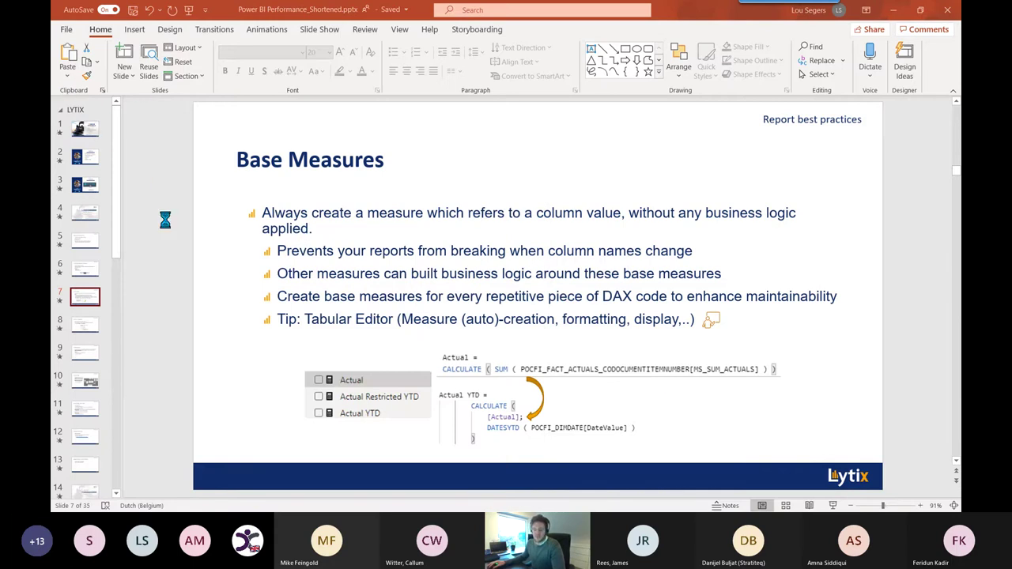
pyautogui.moveTo(471, 107); pyautogui.dragTo(514, 90)
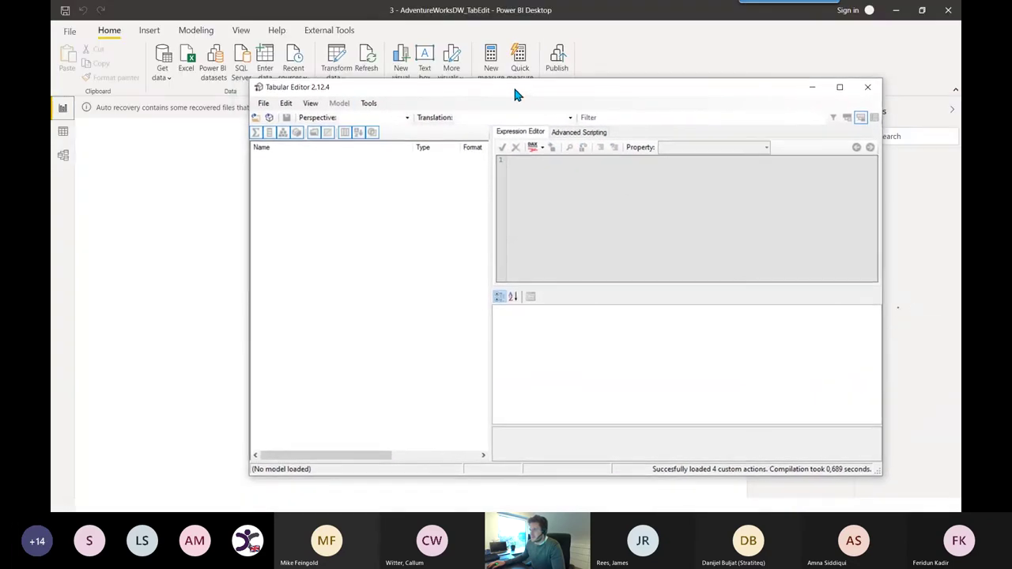
pyautogui.click(309, 103)
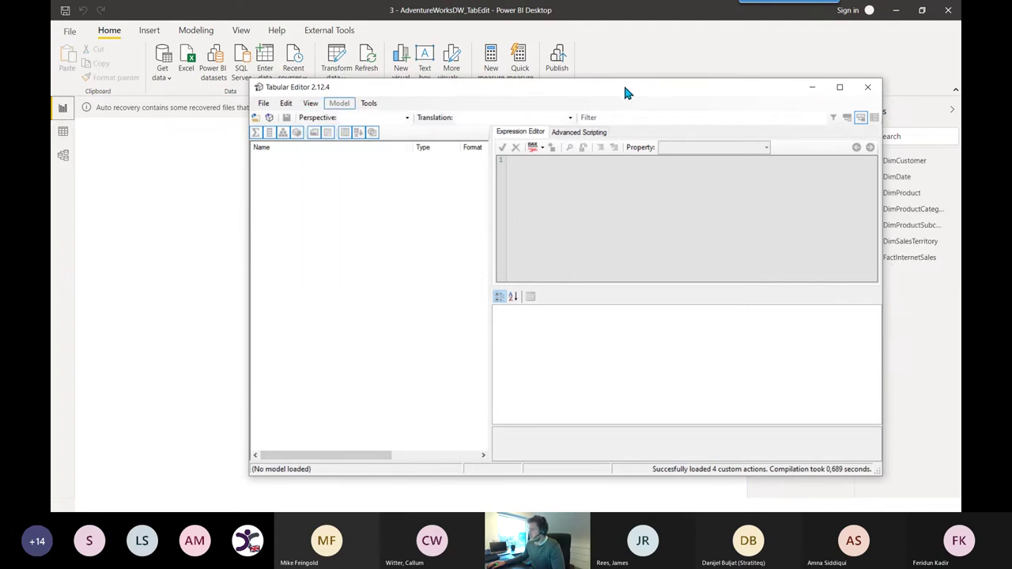
pyautogui.moveTo(650, 92); pyautogui.dragTo(574, 125)
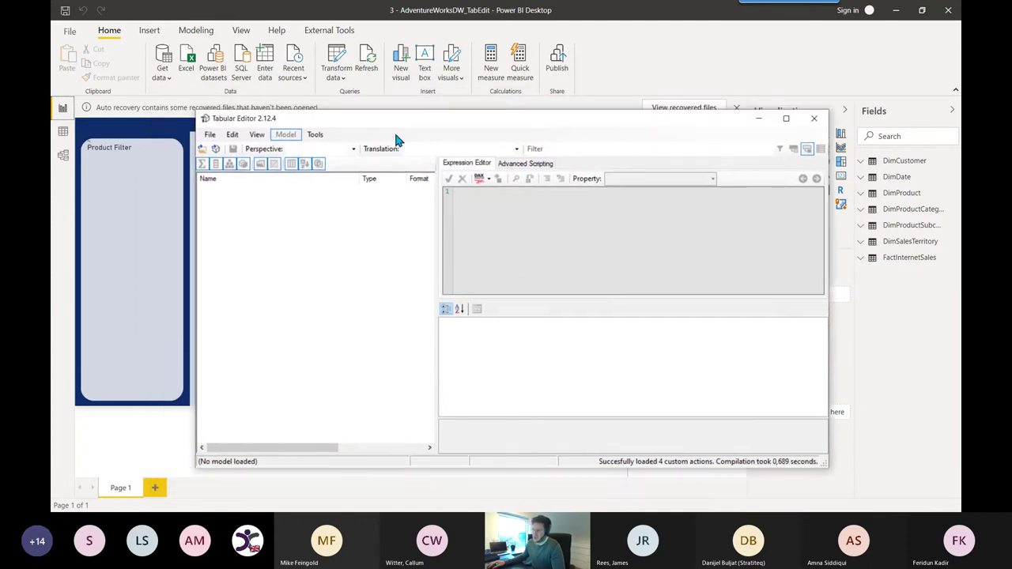
# Dismiss the auto recovery notice and choose to remove the recovered files.
pyautogui.click(736, 108)
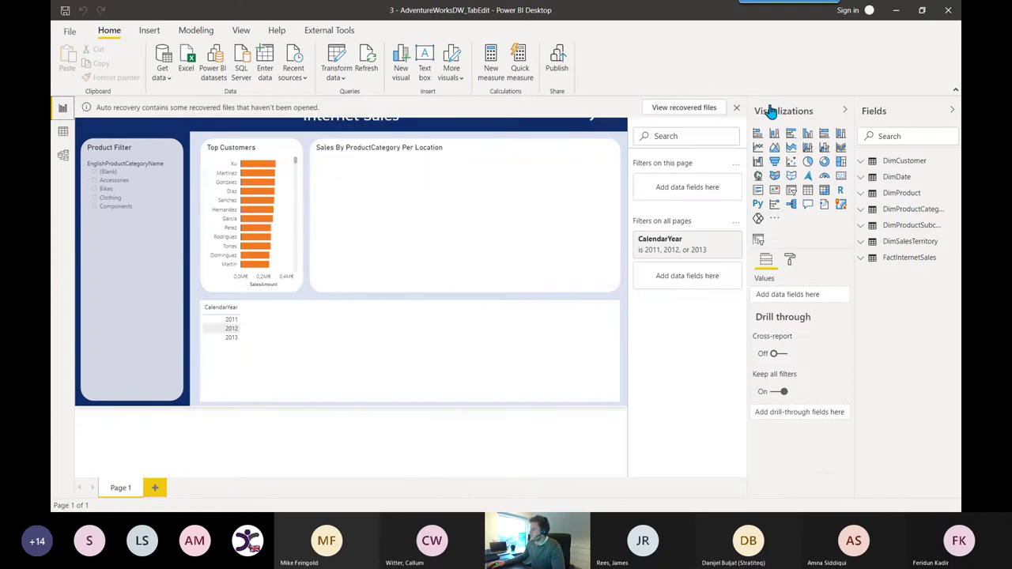
pyautogui.click(736, 108)
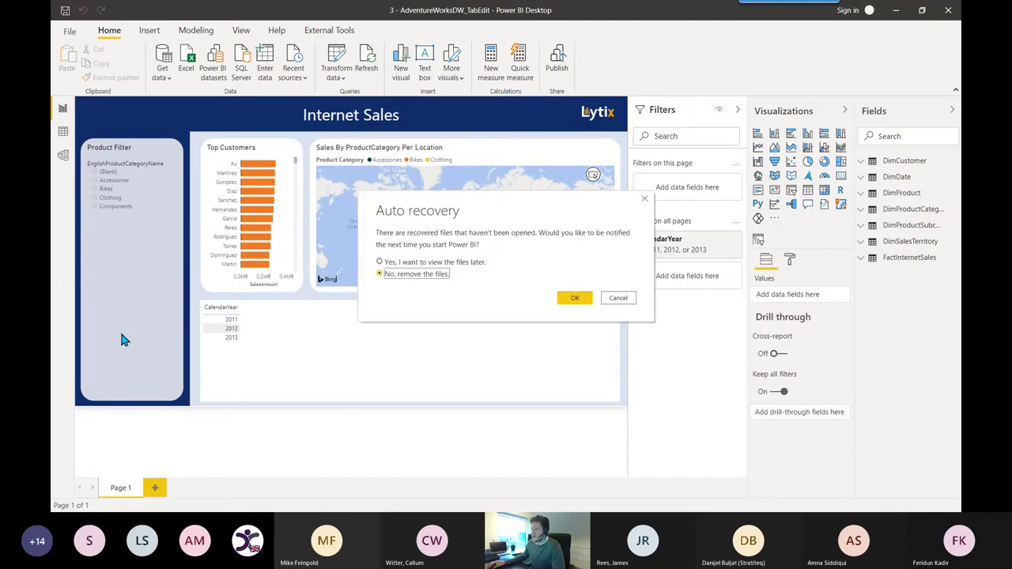
pyautogui.click(574, 297)
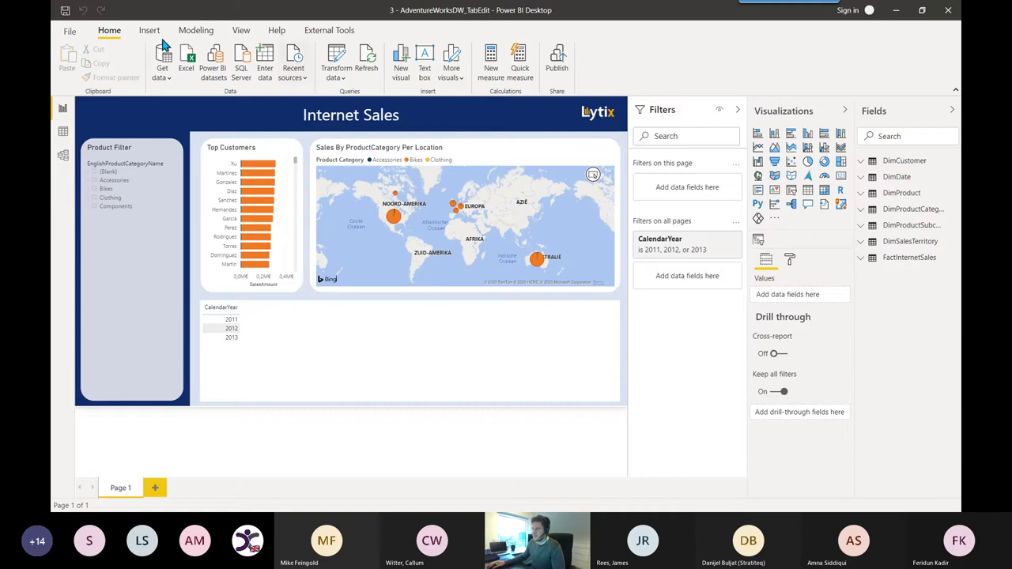
# Collapse the Filters and Visualizations panes and bring Tabular Editor back over the report.
pyautogui.click(738, 112)
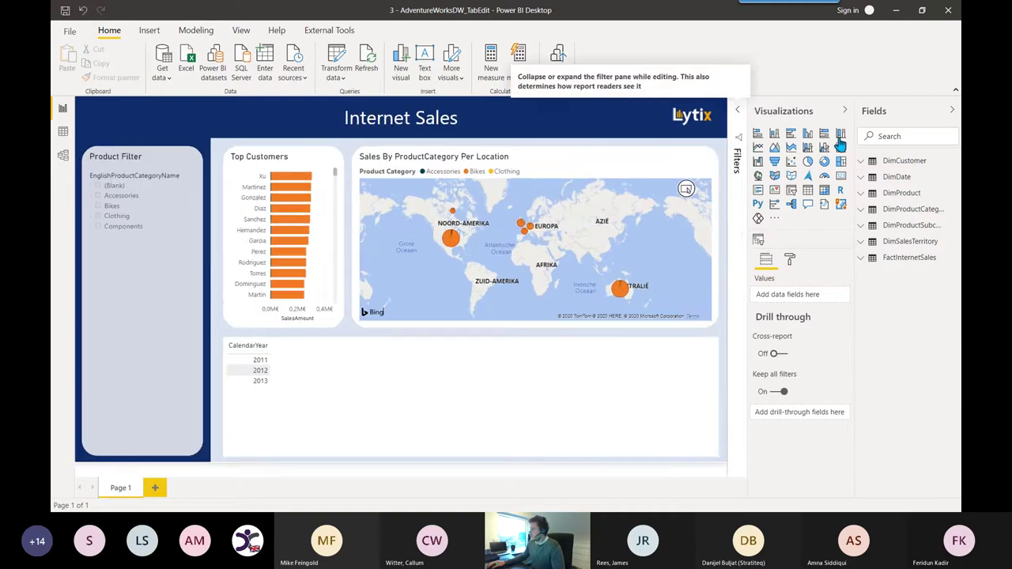
pyautogui.click(844, 110)
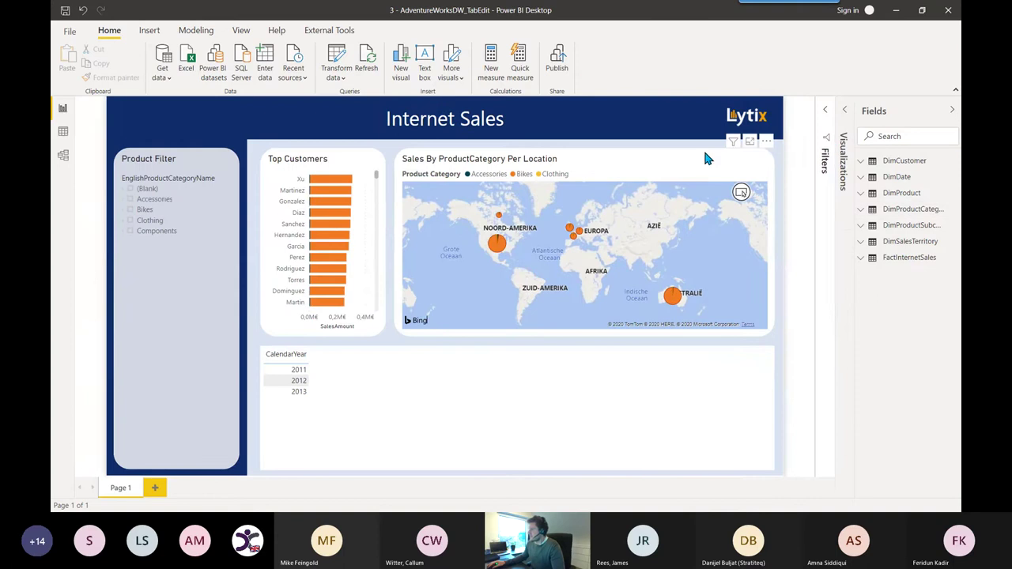
pyautogui.moveTo(669, 111); pyautogui.dragTo(598, 120)
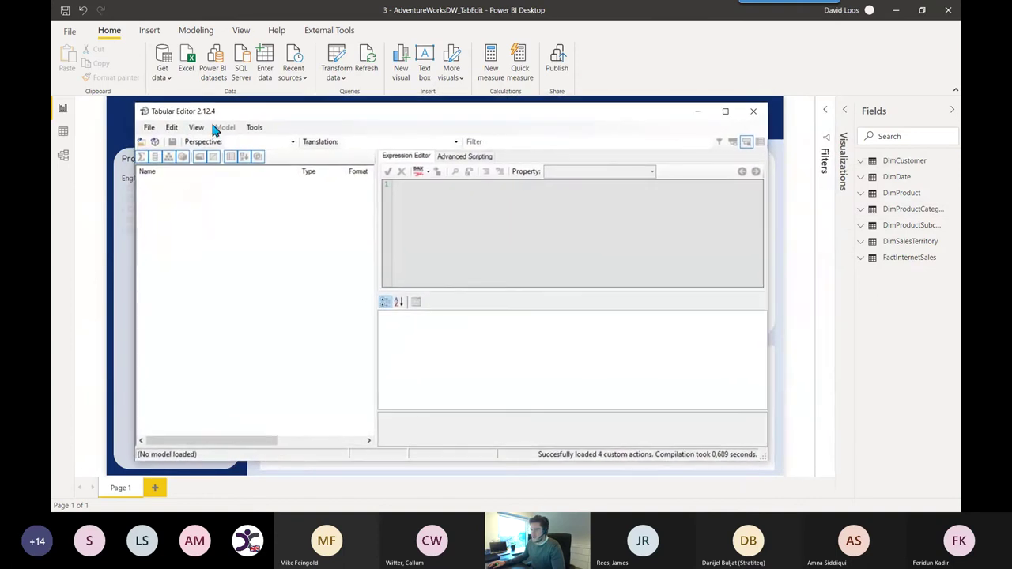
# Start a tabular server connection in Tabular Editor and list the available local instances.
pyautogui.click(156, 147)
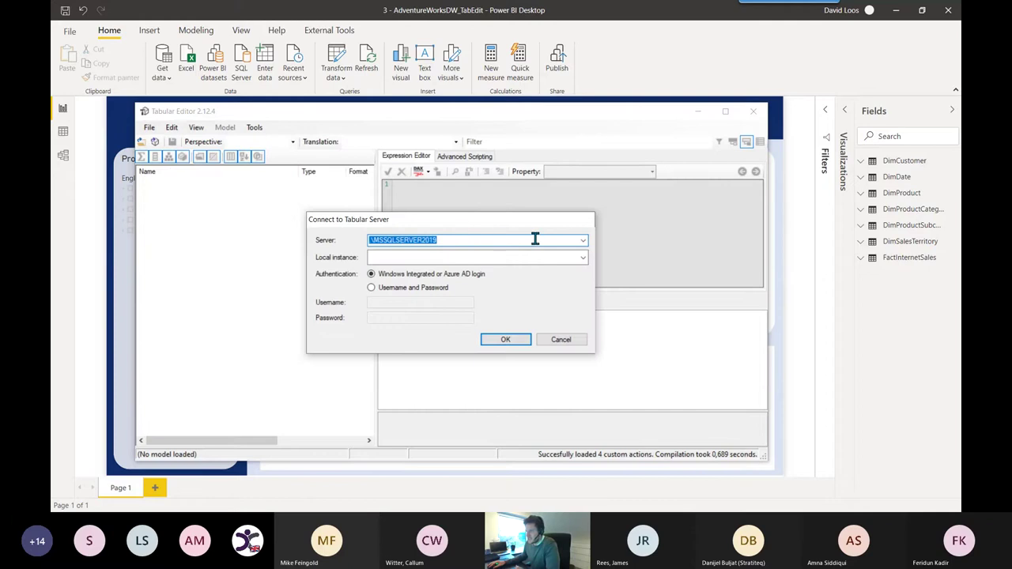
pyautogui.click(585, 242)
pyautogui.click(585, 245)
pyautogui.moveTo(464, 217); pyautogui.dragTo(455, 223)
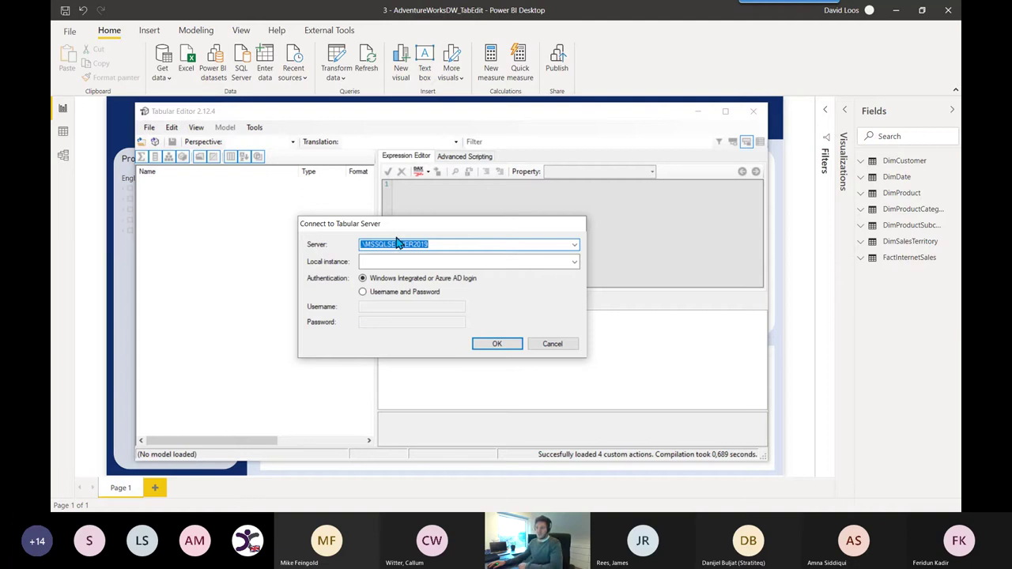
pyautogui.click(430, 266)
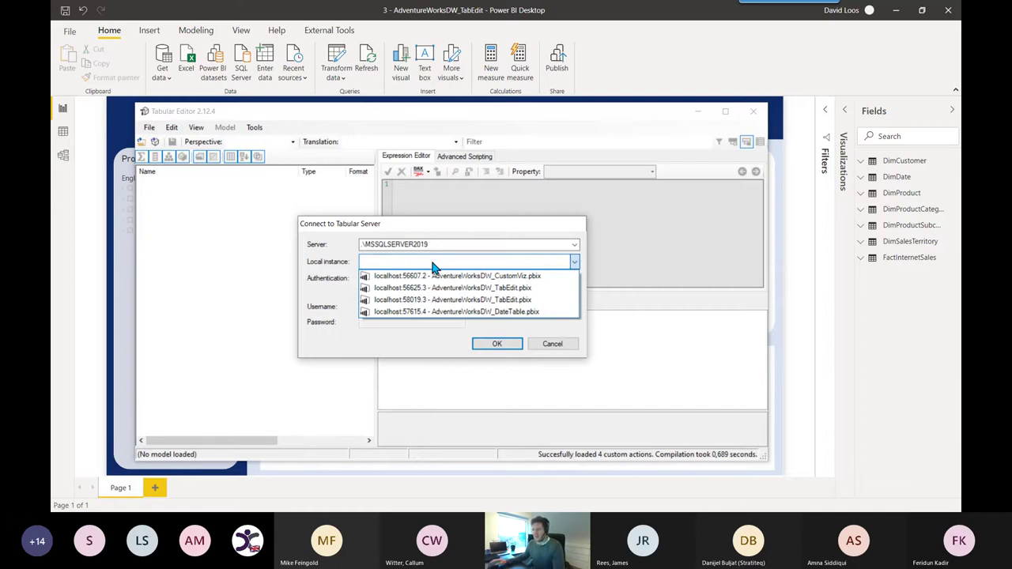
# Connect to the local instance localhost:56625 for 3 - AdventureWorksDW_TabEdit.pbix with Windows Integrated or Azure AD login.
pyautogui.click(542, 289)
pyautogui.hotkey('alt', 'Tab')
pyautogui.hotkey('alt', 'Tab')
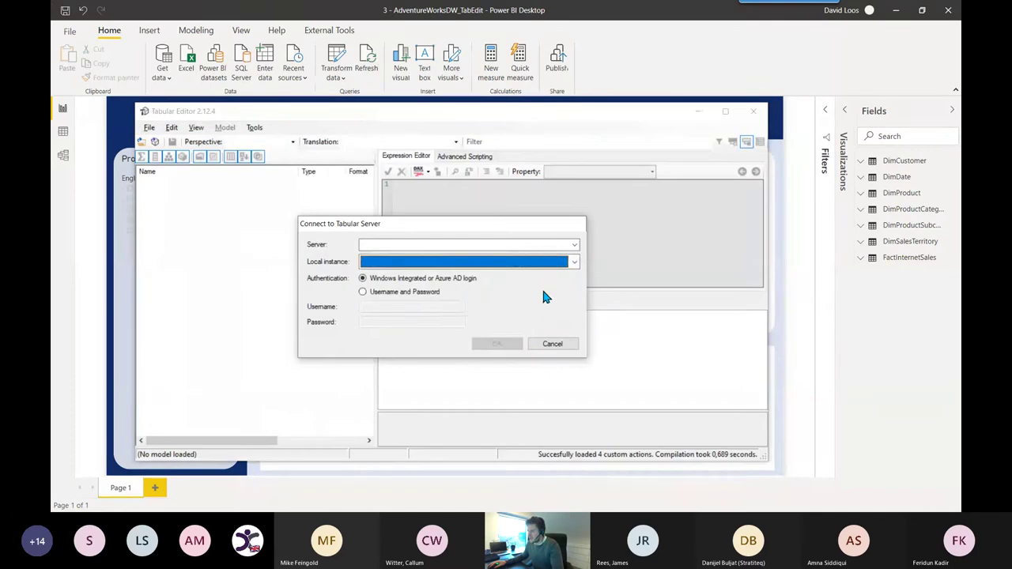
pyautogui.click(507, 265)
pyautogui.click(499, 291)
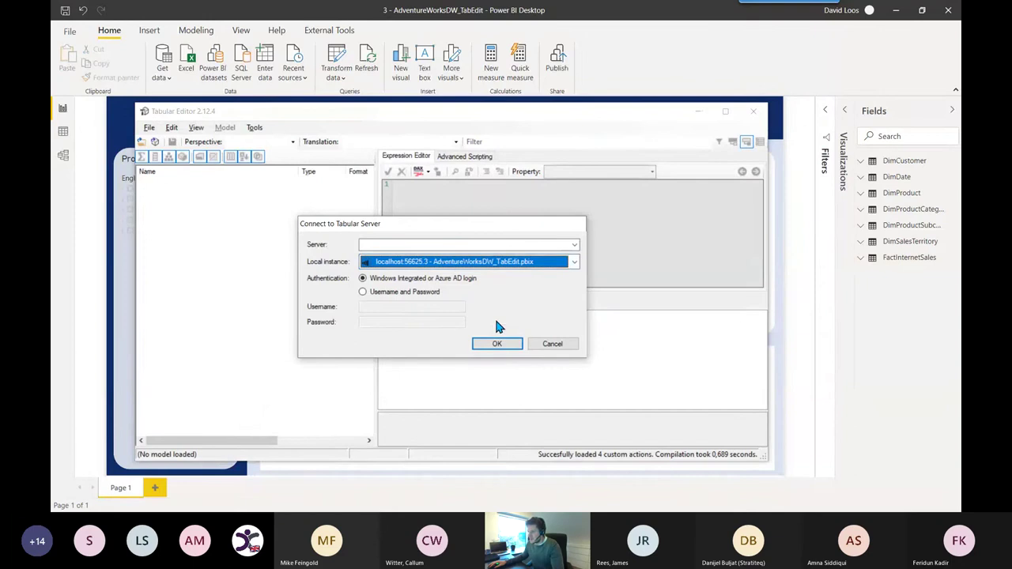
pyautogui.click(492, 265)
pyautogui.click(492, 266)
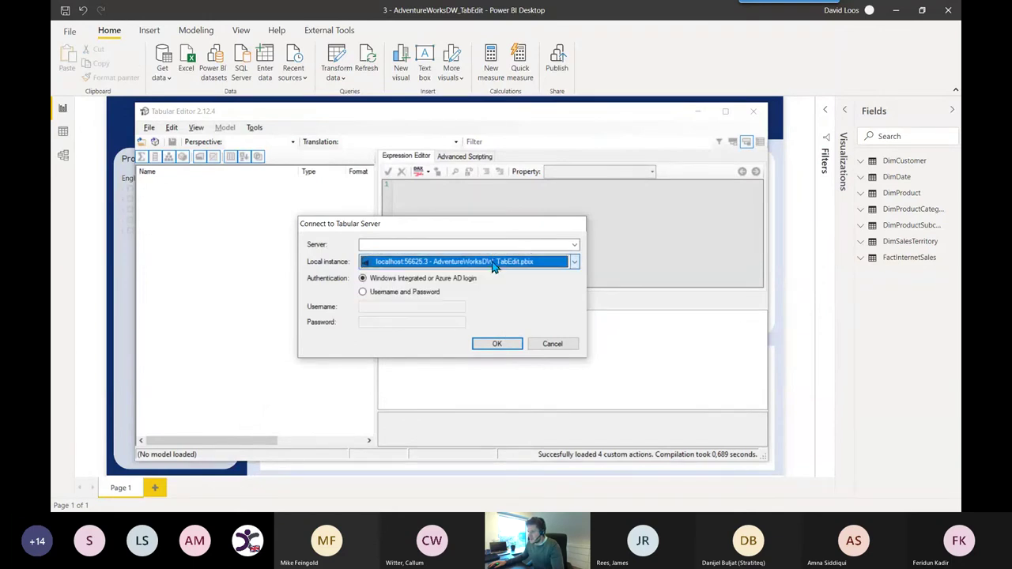
pyautogui.click(502, 342)
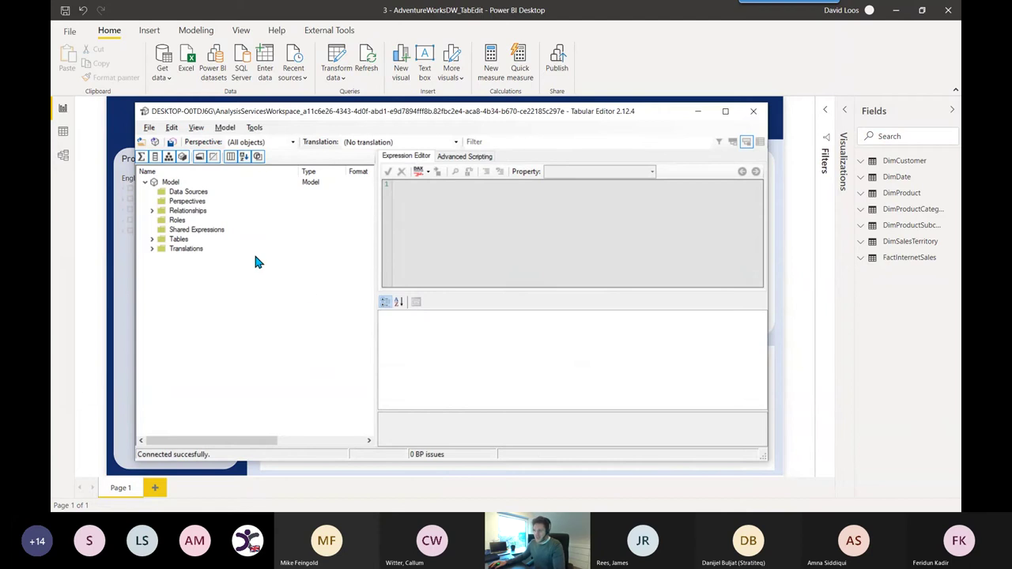
# Widen the model tree and look through its Data Sources, Perspectives, Relationships, Roles, Tables and Translations groups.
pyautogui.moveTo(377, 223); pyautogui.dragTo(528, 220)
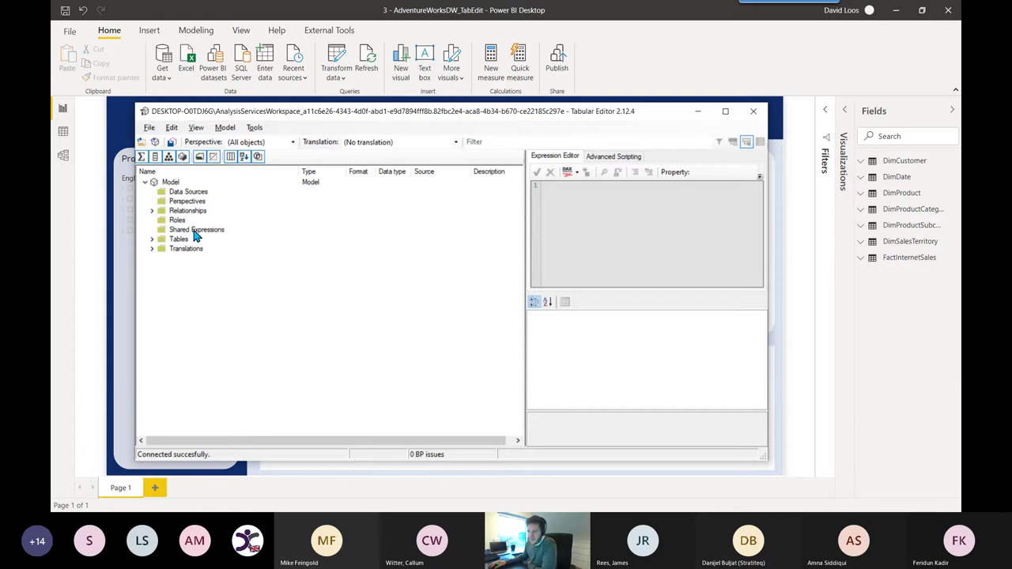
pyautogui.click(188, 193)
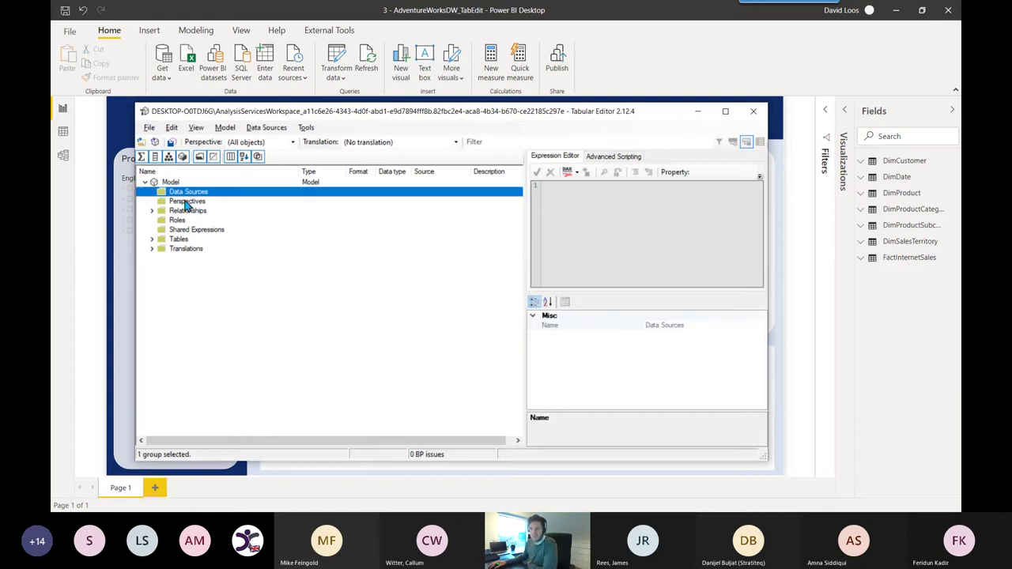
pyautogui.click(187, 203)
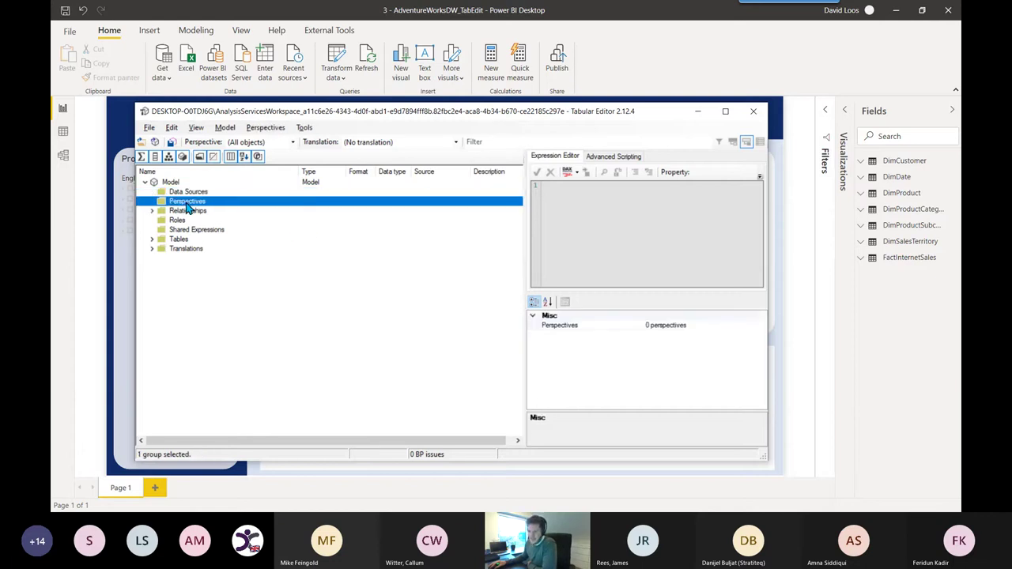
pyautogui.click(152, 211)
pyautogui.click(187, 230)
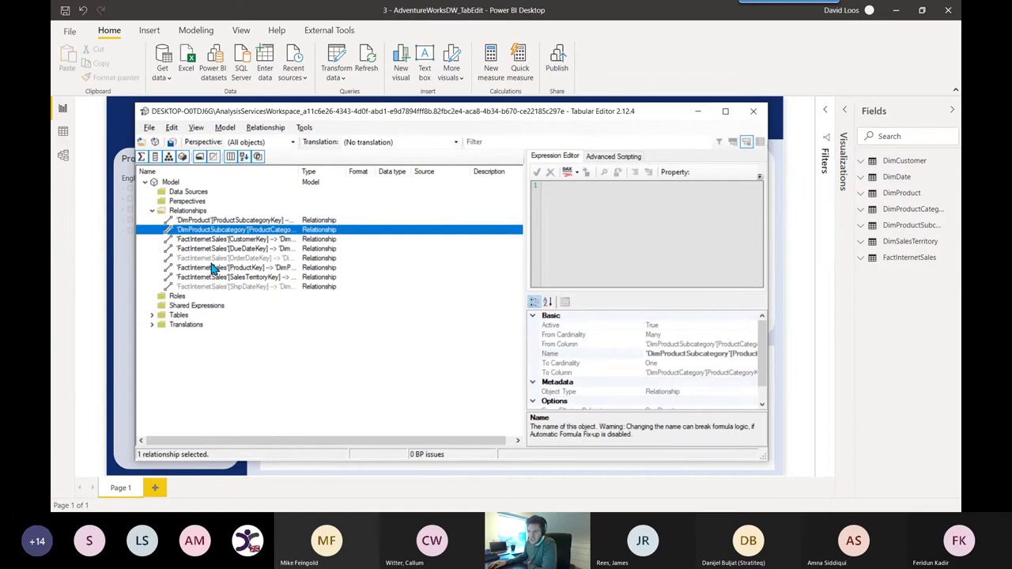
pyautogui.click(213, 258)
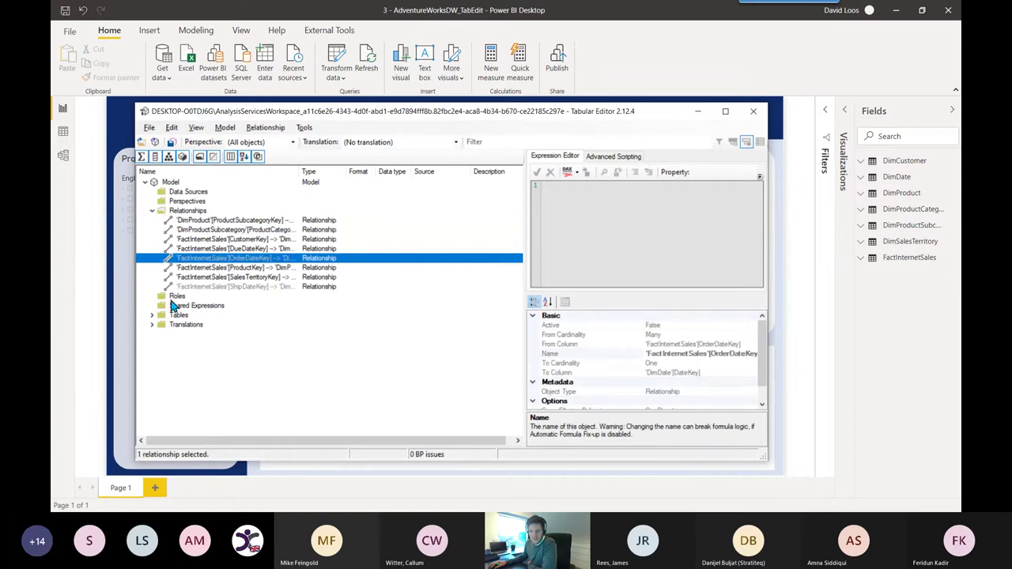
pyautogui.click(175, 297)
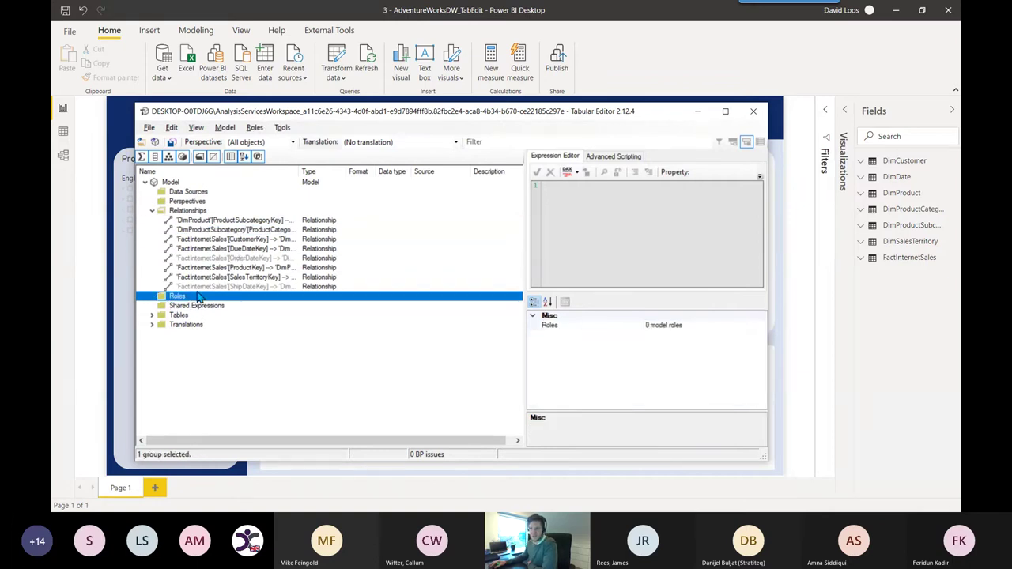
pyautogui.click(151, 315)
pyautogui.click(151, 390)
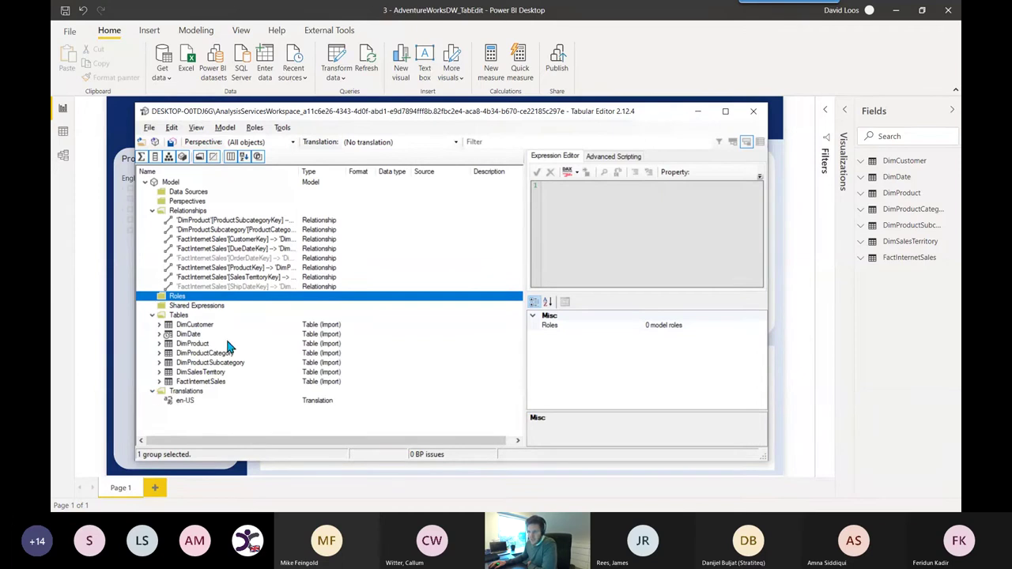
pyautogui.click(181, 316)
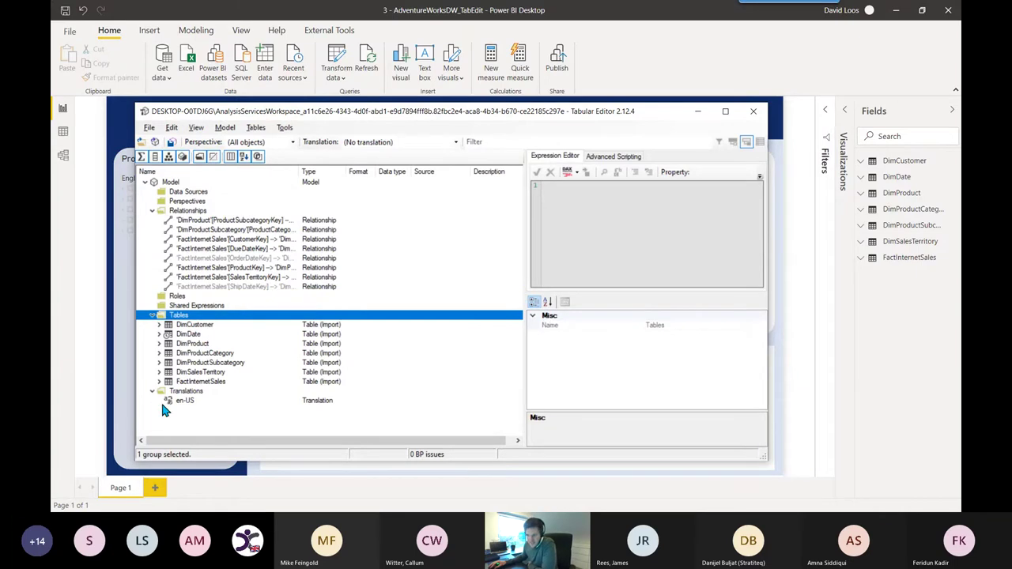
# Expand the FactInternetSales table and examine its columns, including CustomerPONumber, DueDateKey and CustomerKey, with their formats, data types and sources.
pyautogui.click(159, 381)
pyautogui.scroll(-5, 262, 336)
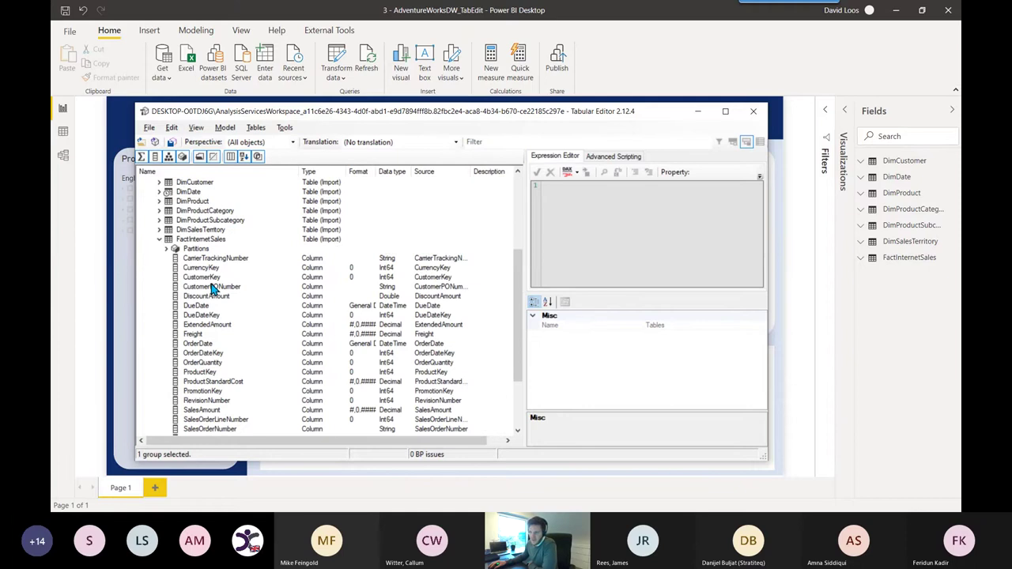
pyautogui.click(204, 287)
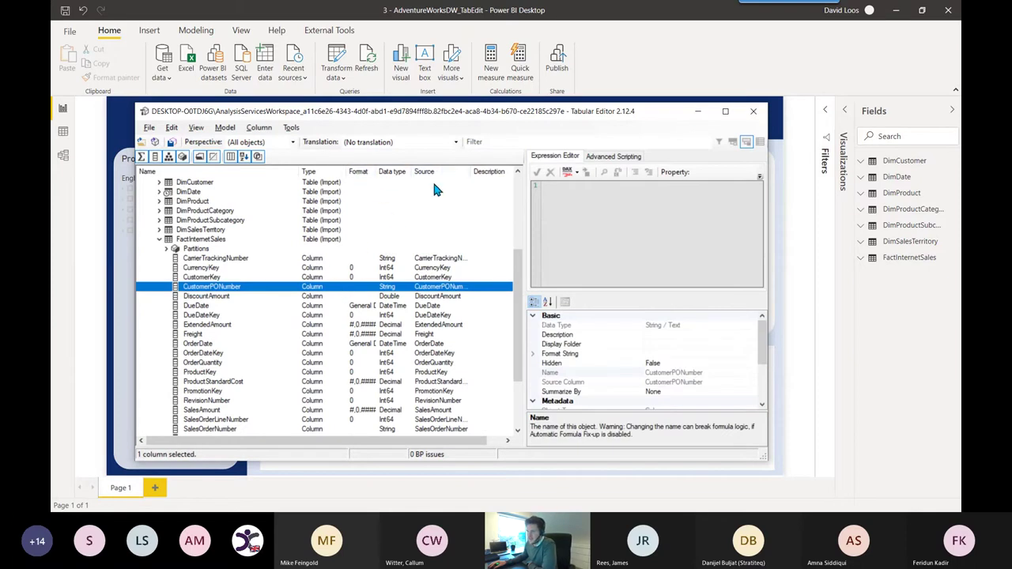
pyautogui.click(438, 315)
pyautogui.scroll(-3, 315, 324)
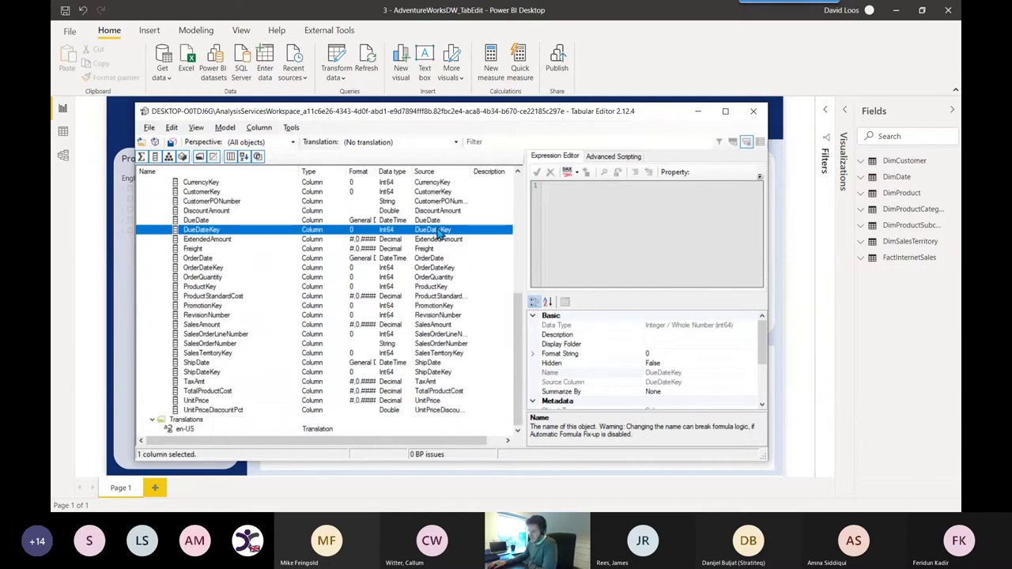
pyautogui.scroll(5, 290, 253)
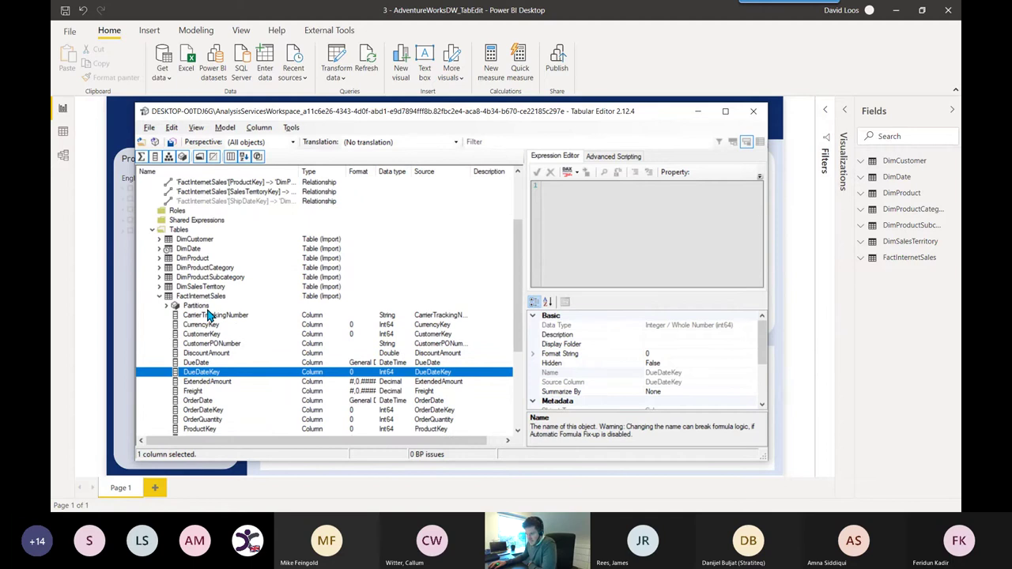
pyautogui.click(208, 306)
pyautogui.click(209, 333)
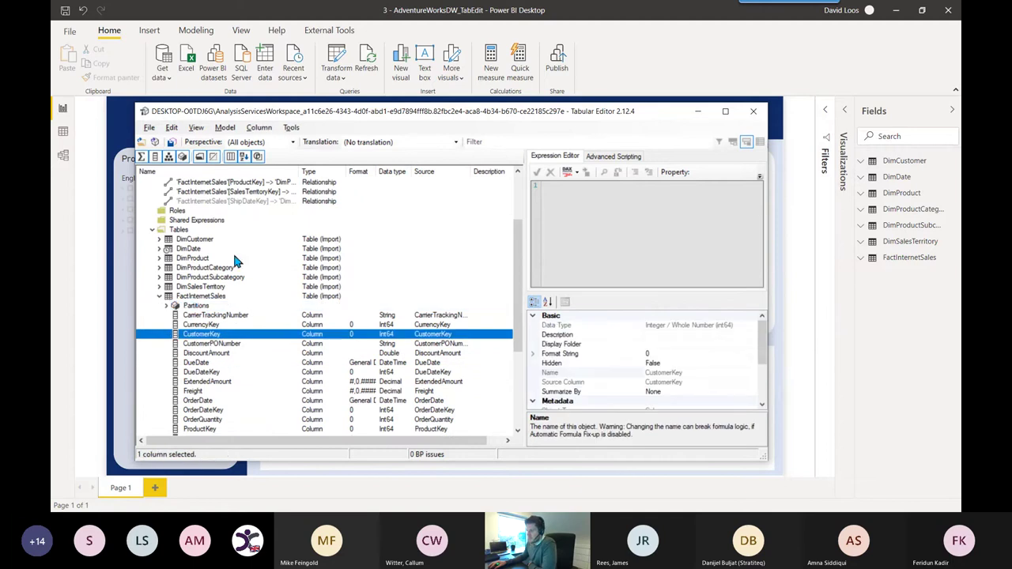
# Switch to the Power BI Desktop report, widen the field list and add a new measure to FactInternetSales.
pyautogui.click(542, 10)
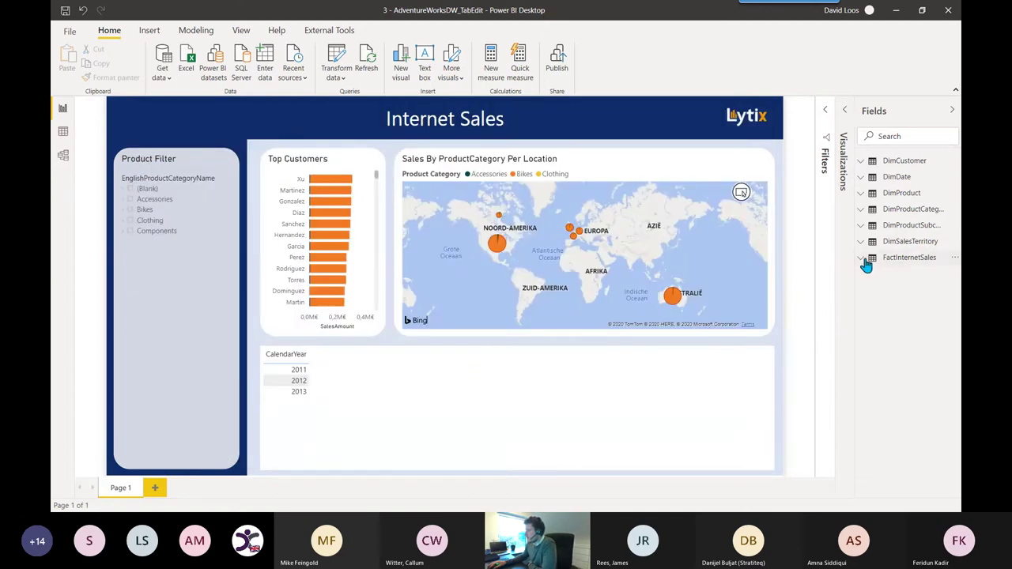
pyautogui.click(923, 258)
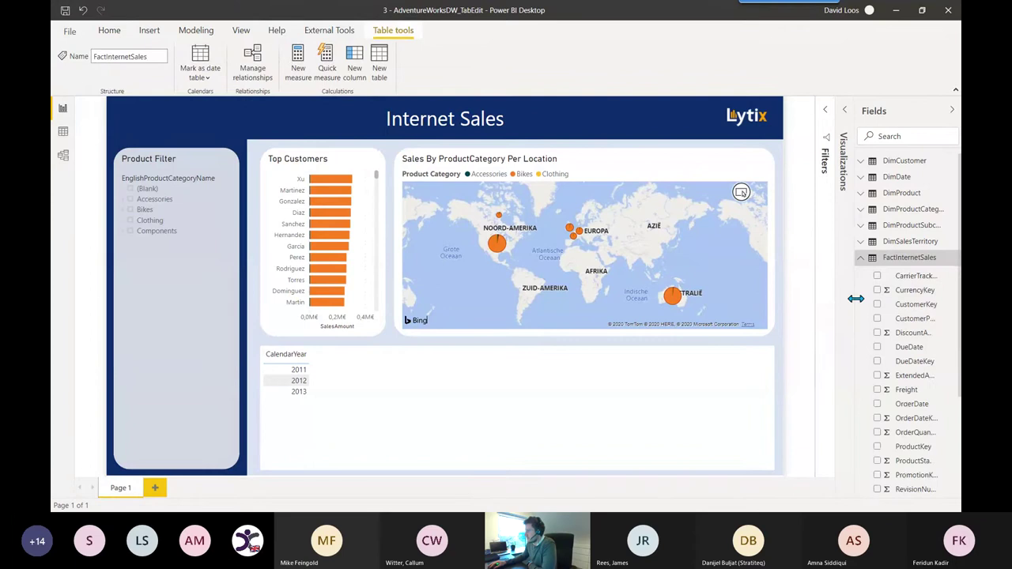
pyautogui.moveTo(855, 295); pyautogui.dragTo(775, 307)
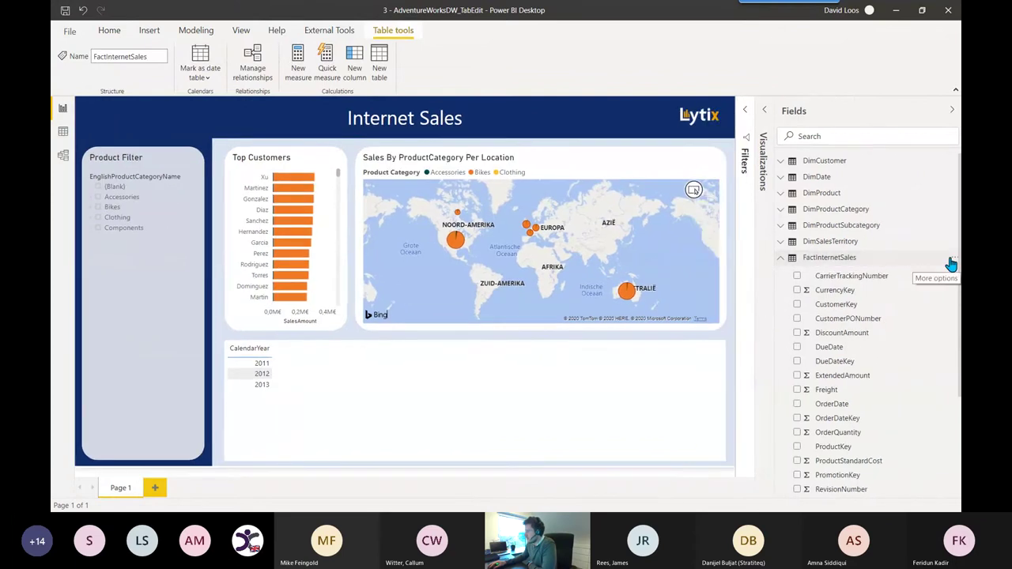
pyautogui.click(951, 264)
pyautogui.click(948, 264)
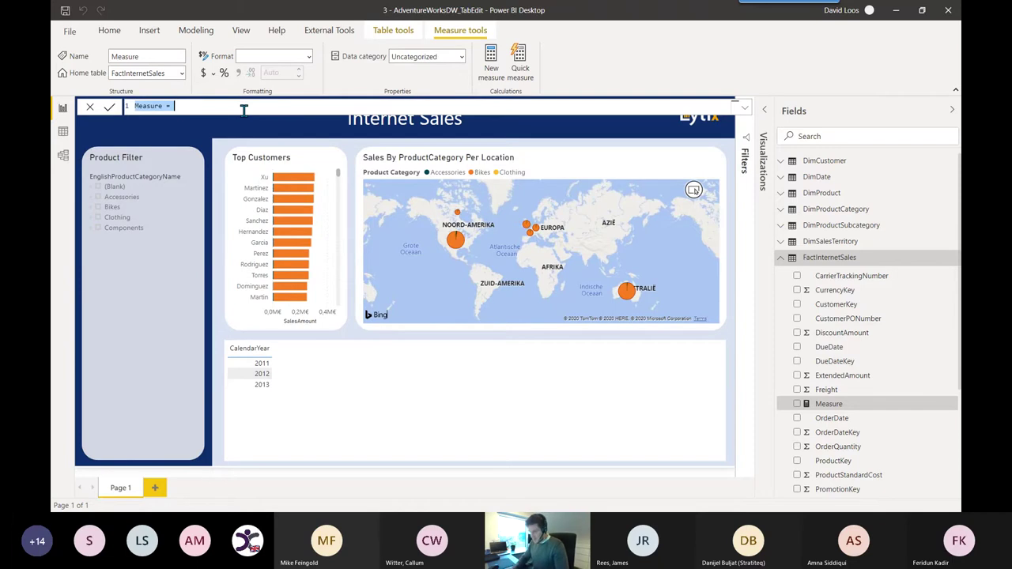
# Replace the new FactInternetSales measure's default name with _SumSalesAMount and start its expression on a new line.
pyautogui.press('BackSpace')
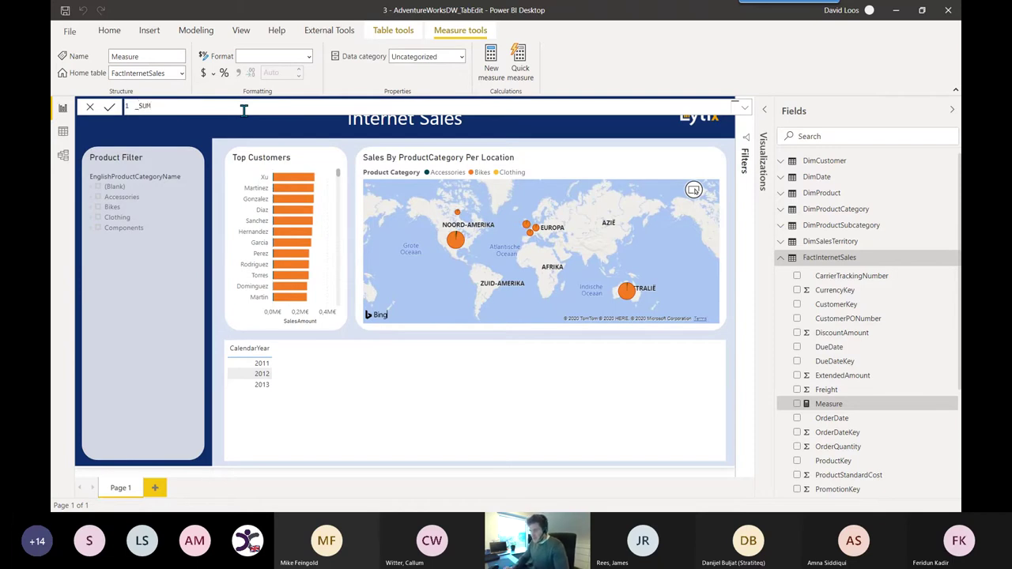
pyautogui.press('BackSpace')
pyautogui.press('BackSpace')
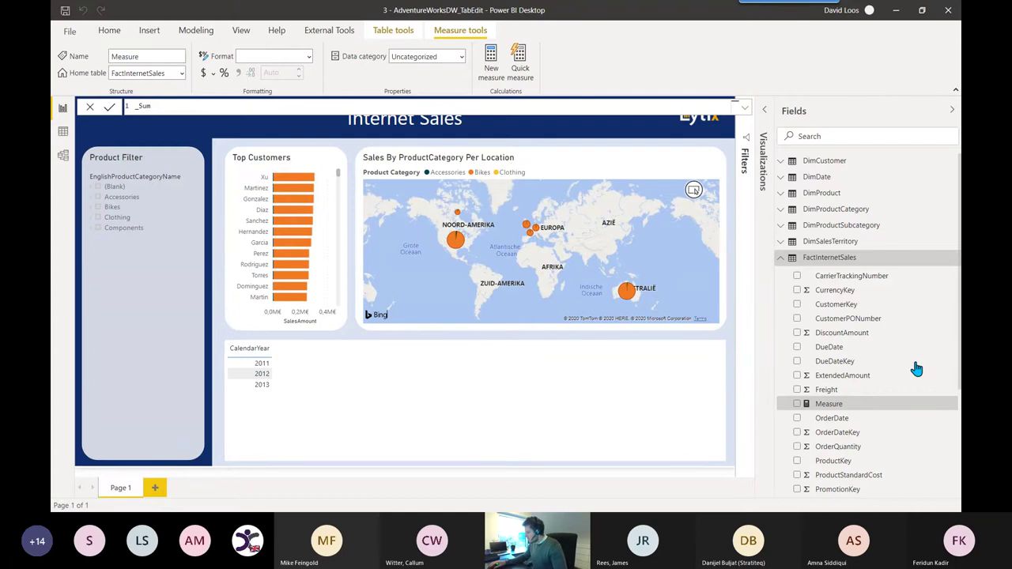
pyautogui.scroll(-5, 915, 366)
pyautogui.write('um')
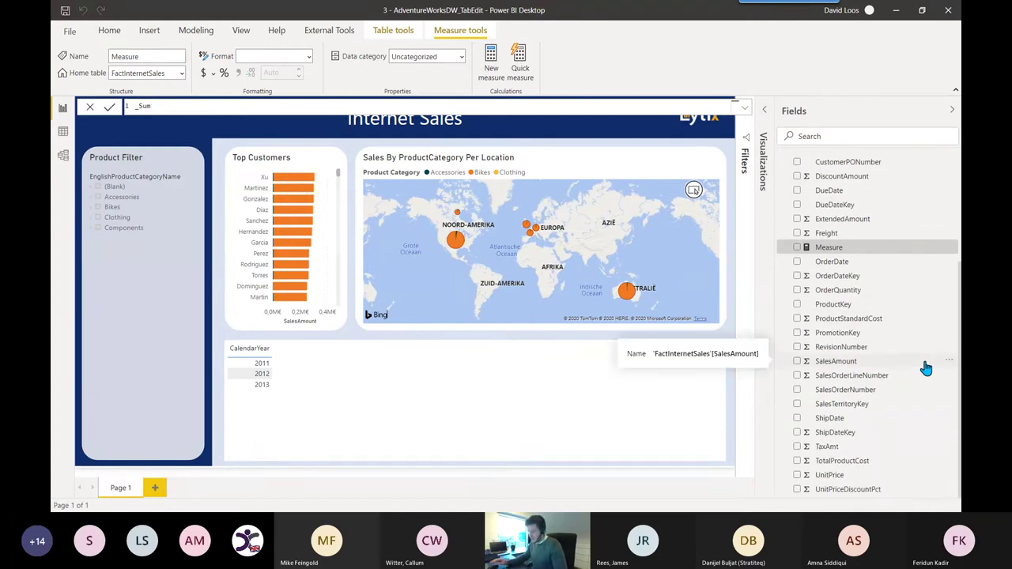
pyautogui.write('Sal')
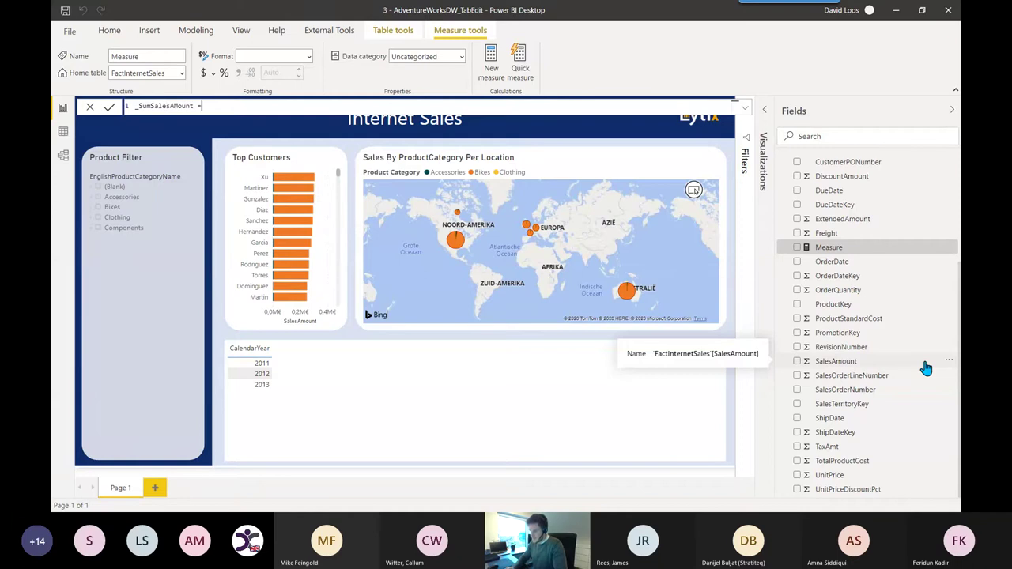
pyautogui.write('esAmount =')
pyautogui.hotkey('shift', 'Return')
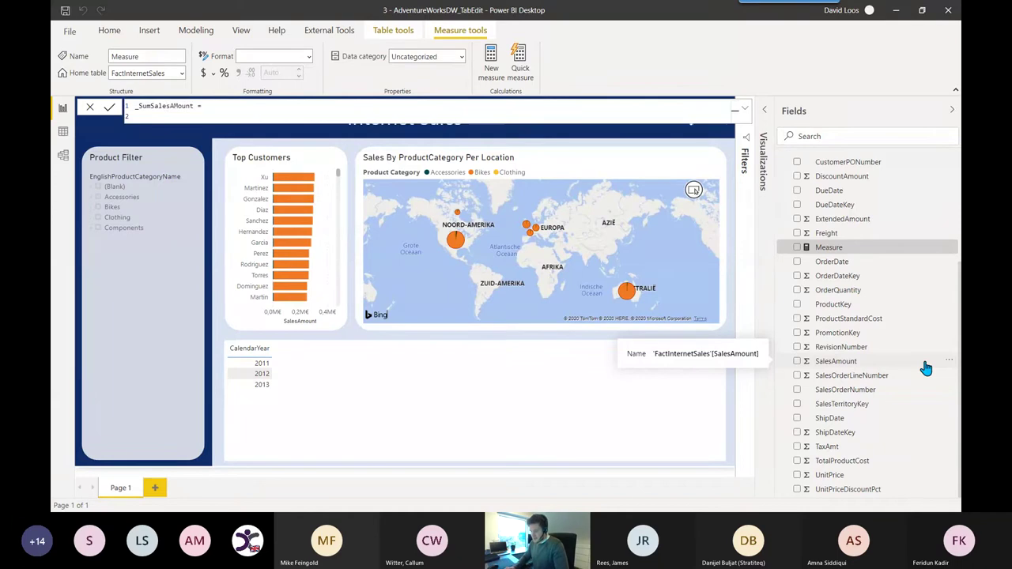
# Define _SumSalesAMount as SUM ( FactInternetSales[SalesAmount]) and commit the measure.
pyautogui.write('SUM (')
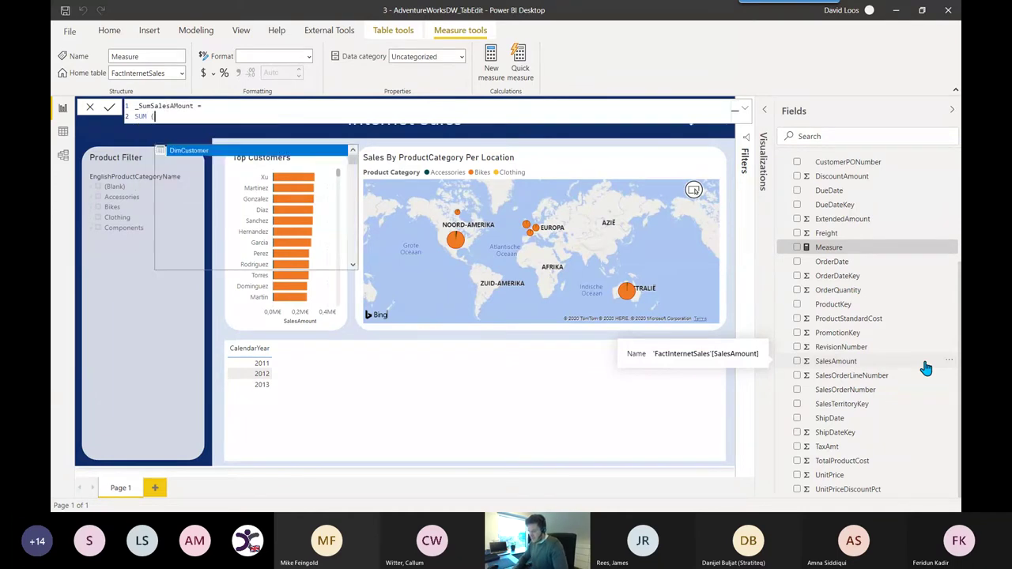
pyautogui.write(' Sales')
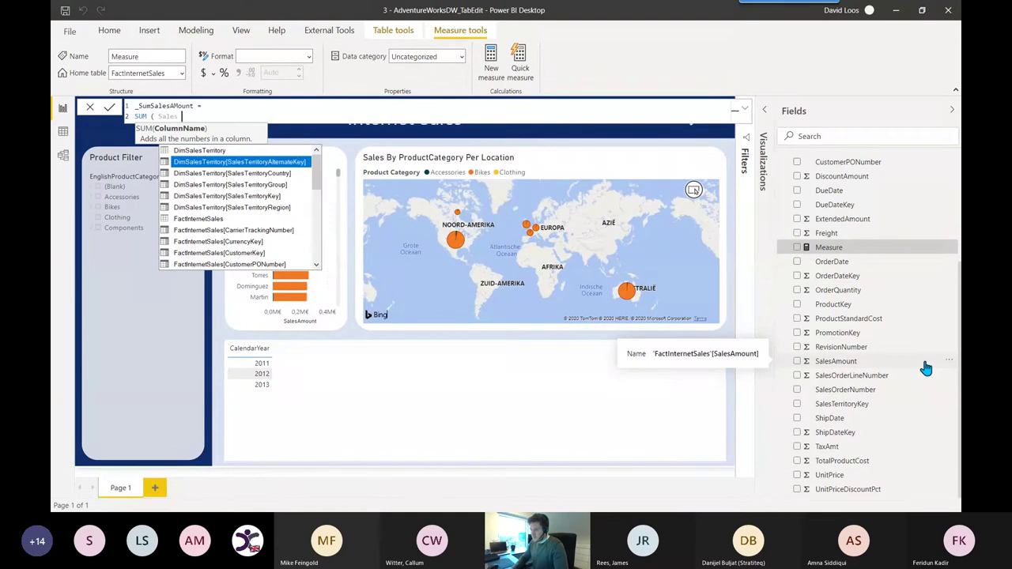
pyautogui.write('Amount')
pyautogui.press('Tab')
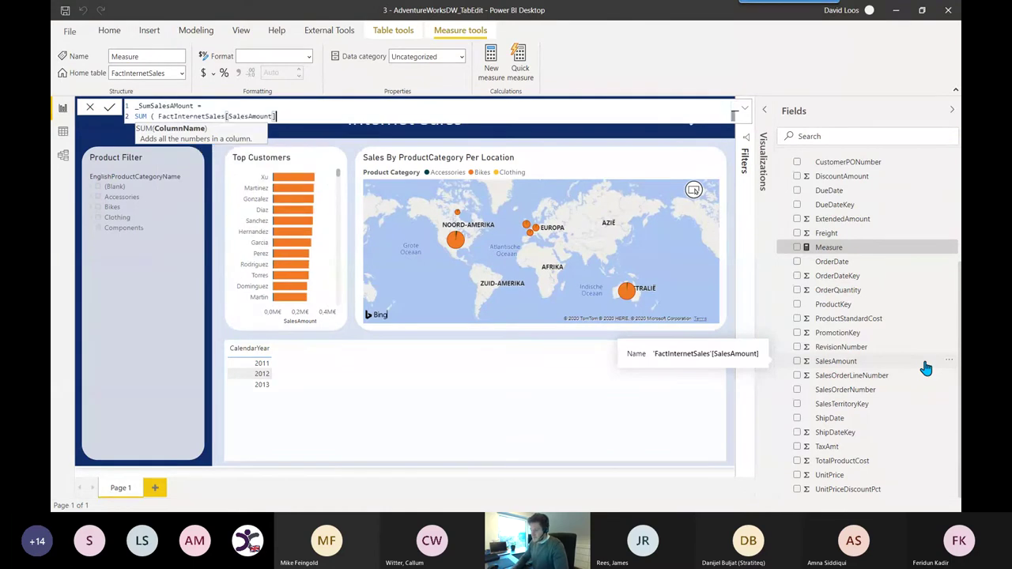
pyautogui.write(')')
pyautogui.press('Return')
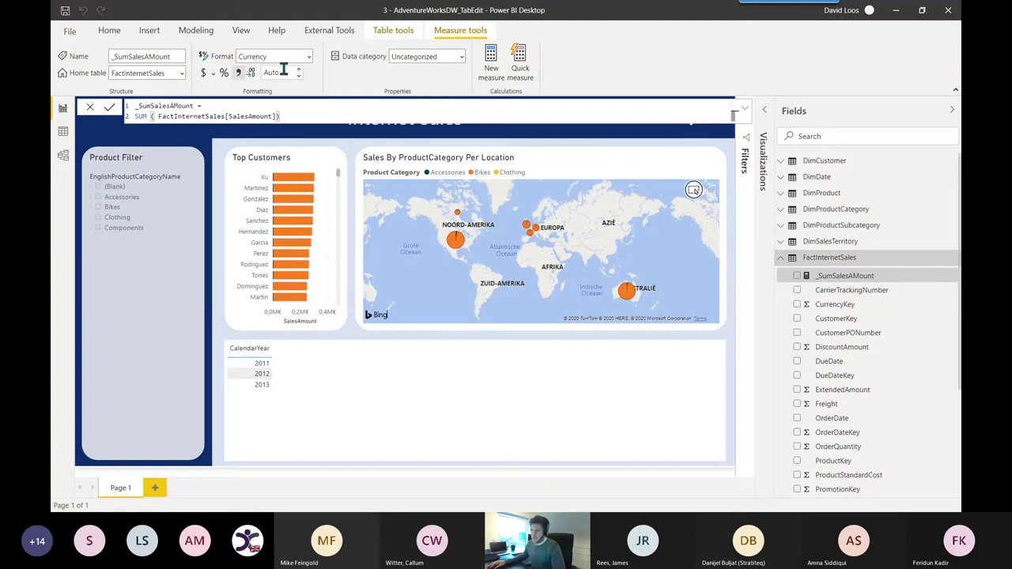
# Add the _SumSalesAMount measure to the CalendarYear table visual, without keeping a separate chart for it.
pyautogui.click(796, 276)
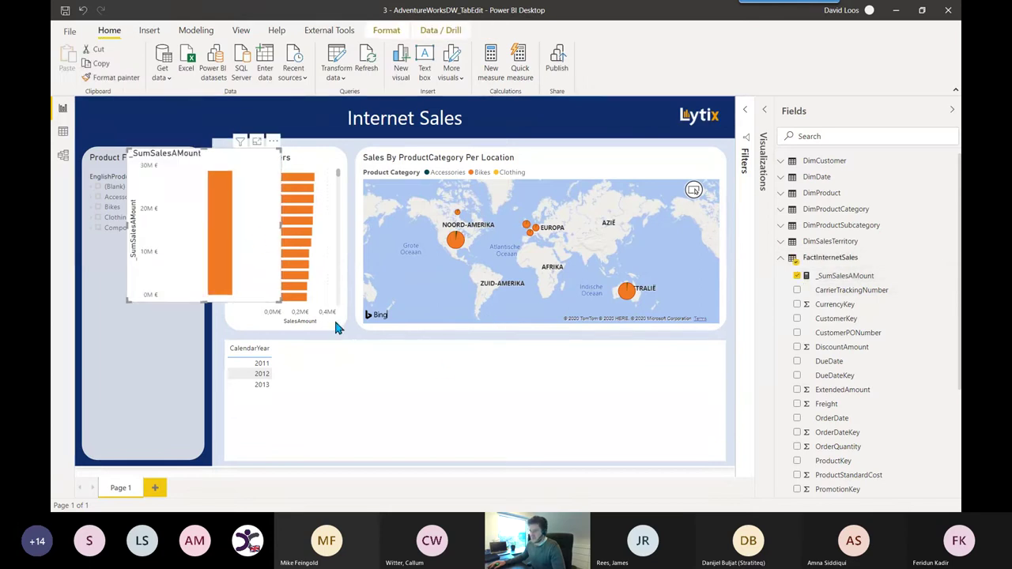
pyautogui.press('Delete')
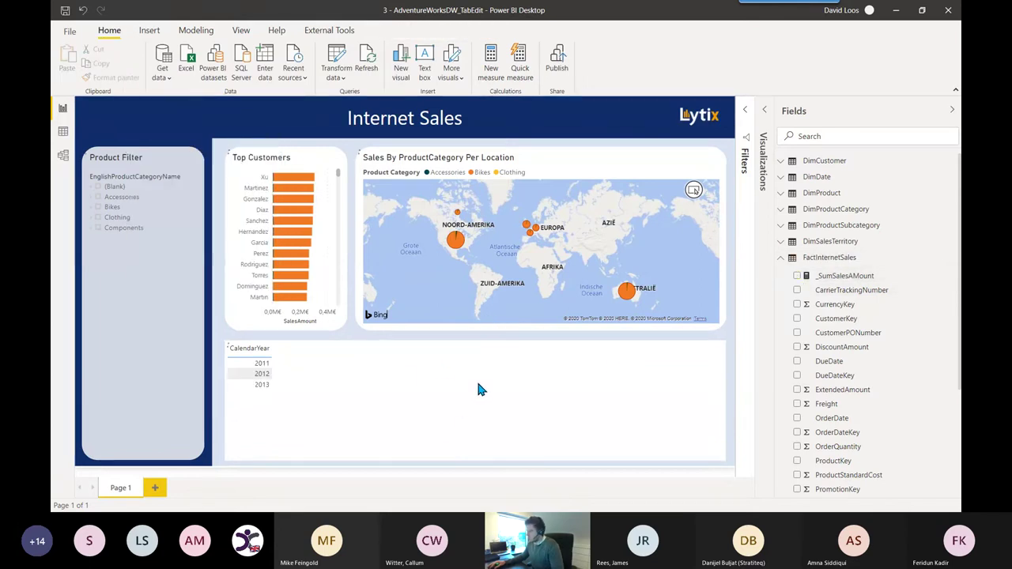
pyautogui.moveTo(822, 275); pyautogui.dragTo(286, 342)
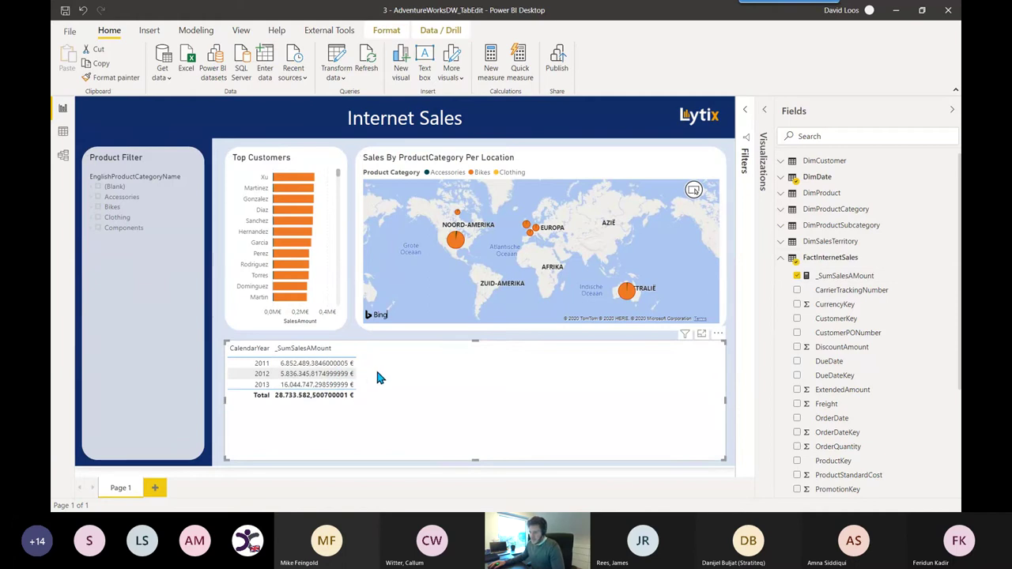
# Set the decimal places of _SumSalesAMount to 2 and check the available format options, leaving Currency selected.
pyautogui.click(867, 279)
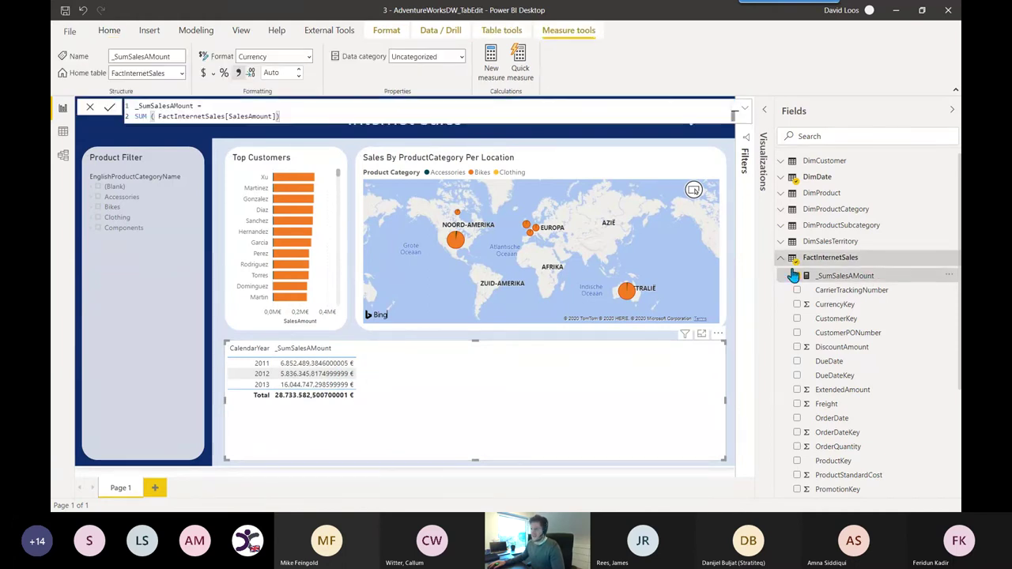
pyautogui.click(286, 73)
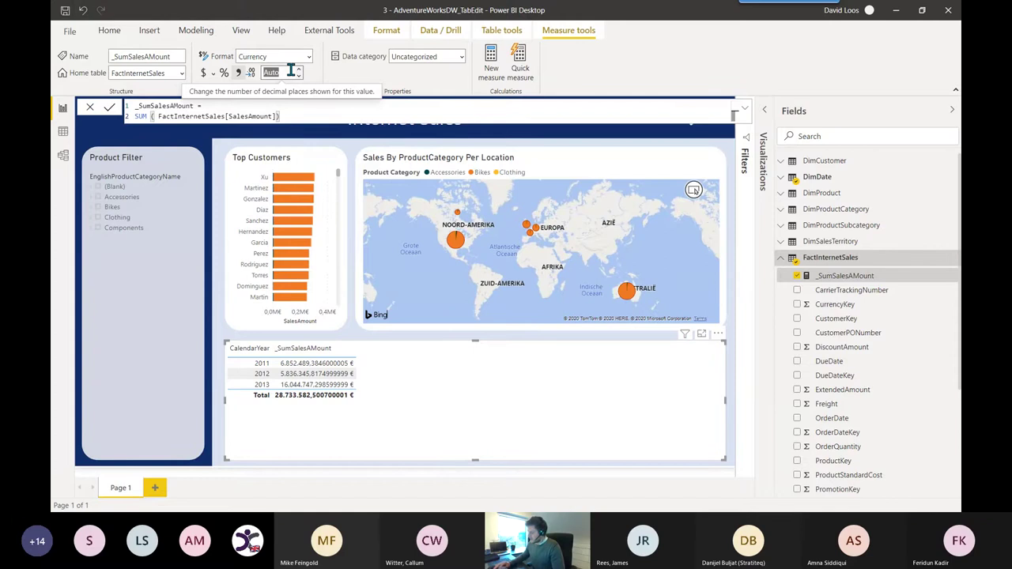
pyautogui.write('2')
pyautogui.press('Return')
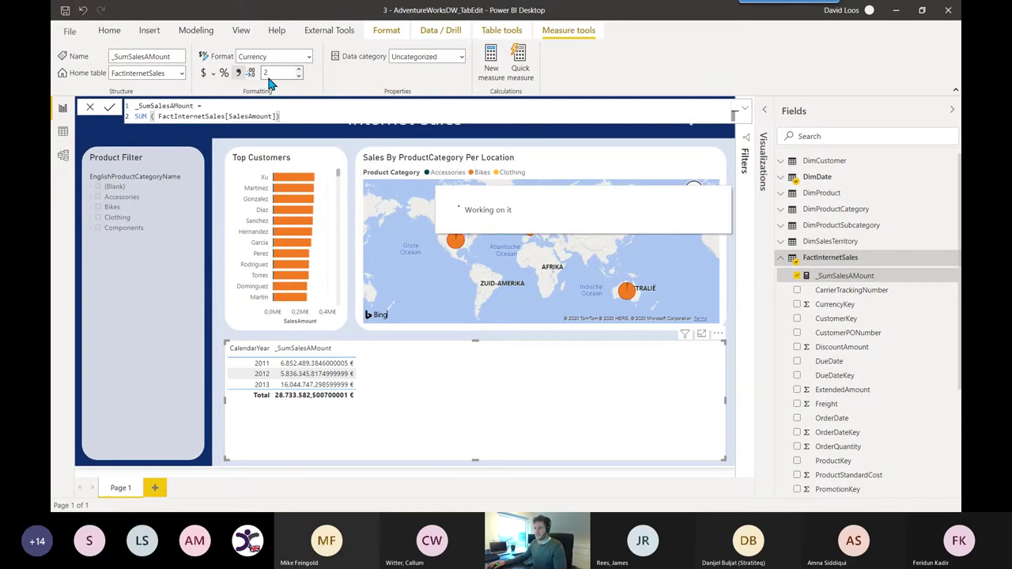
pyautogui.click(309, 58)
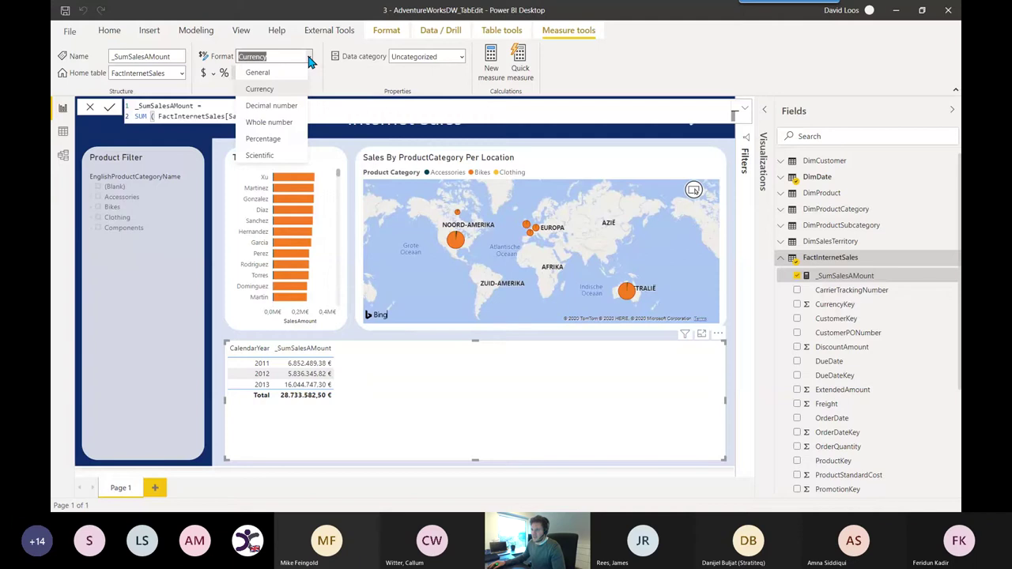
pyautogui.click(309, 58)
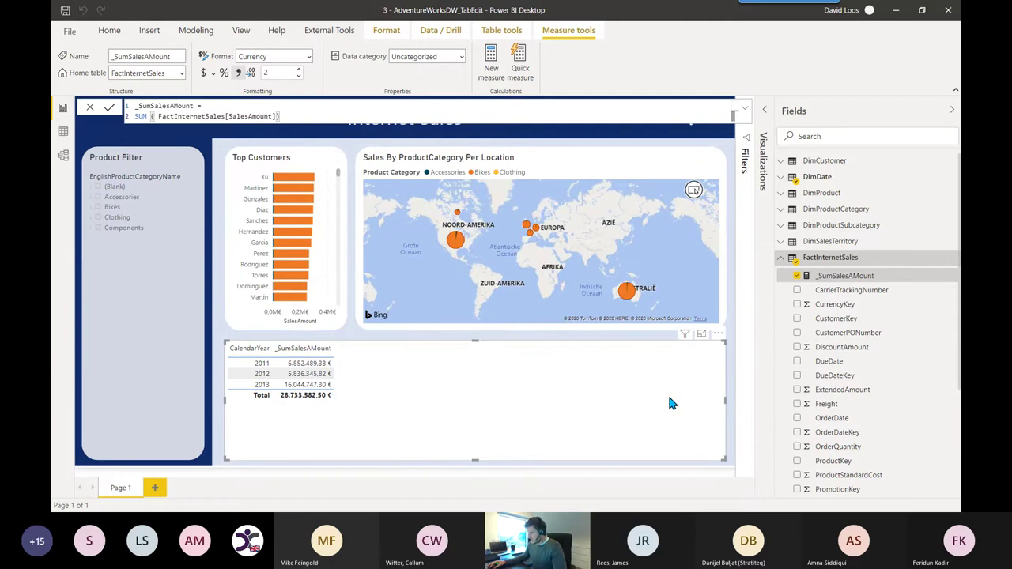
# Switch to Tabular Editor, reopen the FactInternetSales table and look through its objects for the new measure.
pyautogui.hotkey('alt', 'Tab')
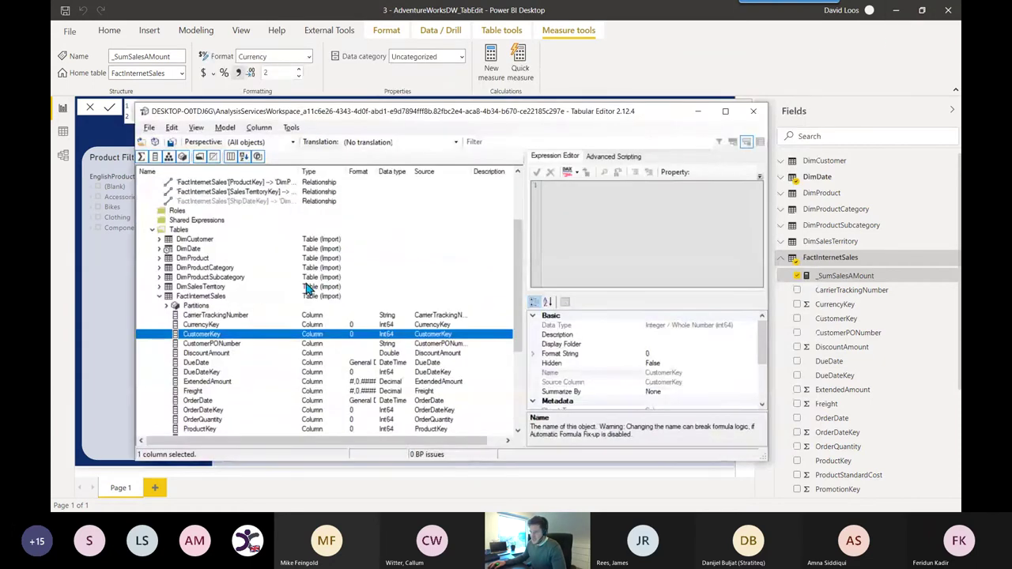
pyautogui.click(179, 298)
pyautogui.doubleClick(161, 301)
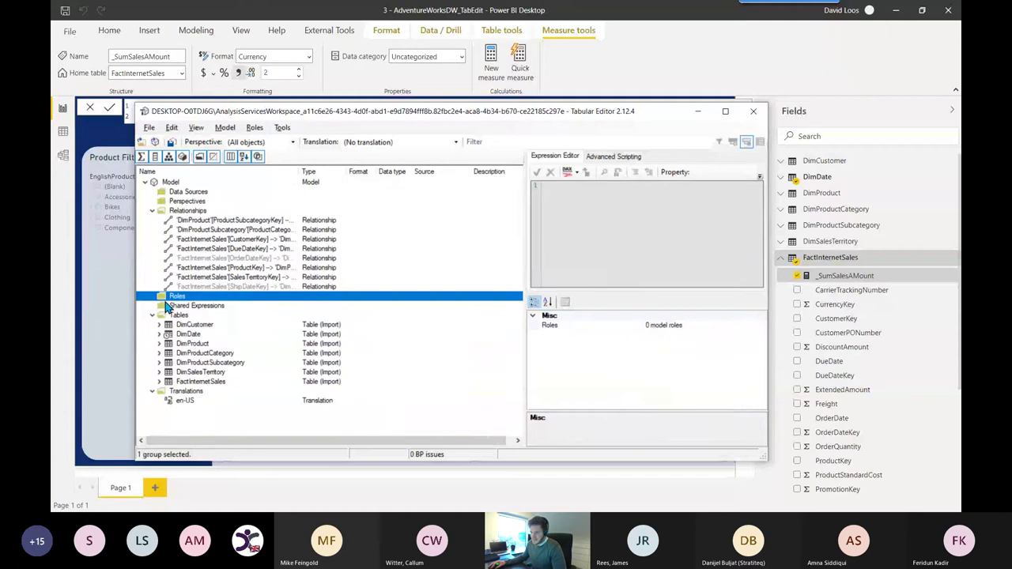
pyautogui.click(159, 376)
pyautogui.scroll(-5, 221, 357)
pyautogui.scroll(-3, 222, 356)
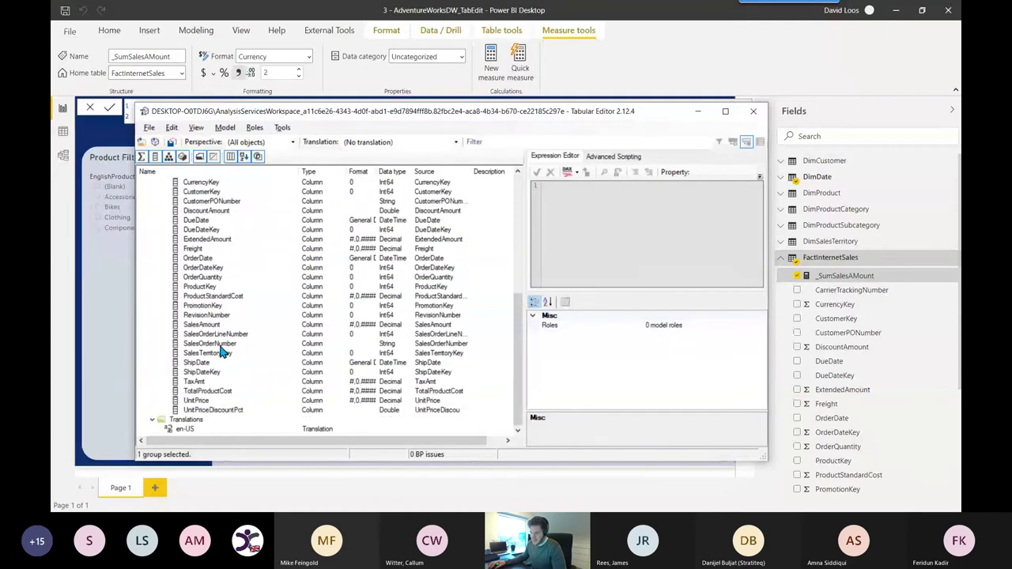
pyautogui.scroll(3, 222, 356)
pyautogui.click(224, 212)
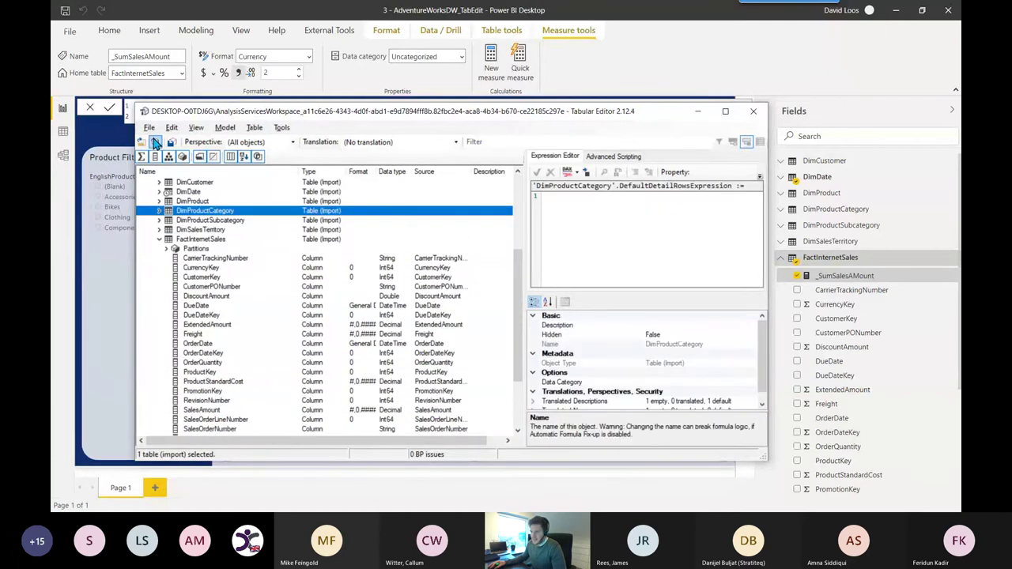
# Connect to the local instance of 3 - AdventureWorksDW_TabEdit.pbix with Windows Integrated or Azure AD login.
pyautogui.click(155, 142)
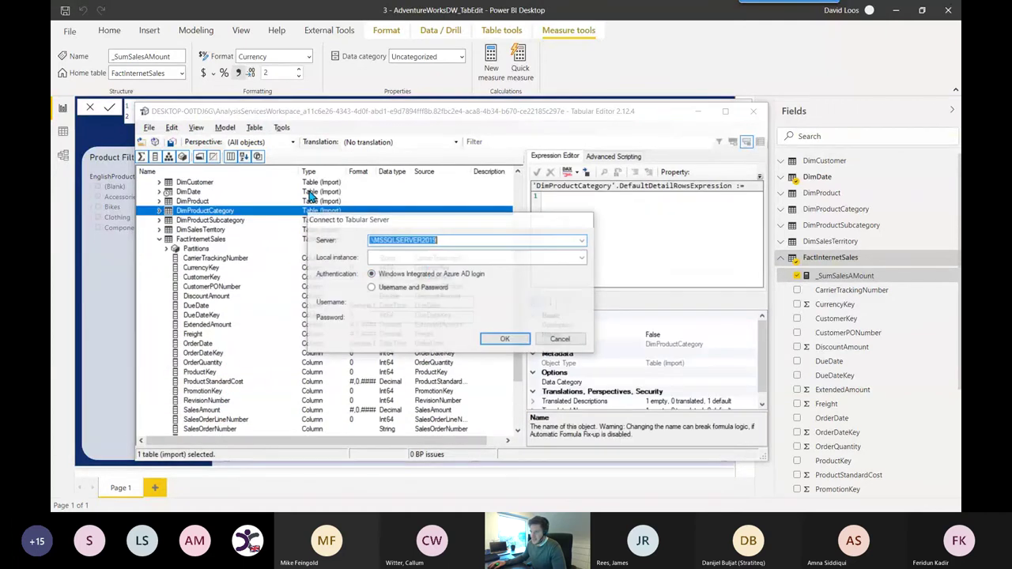
pyautogui.click(583, 257)
pyautogui.click(521, 283)
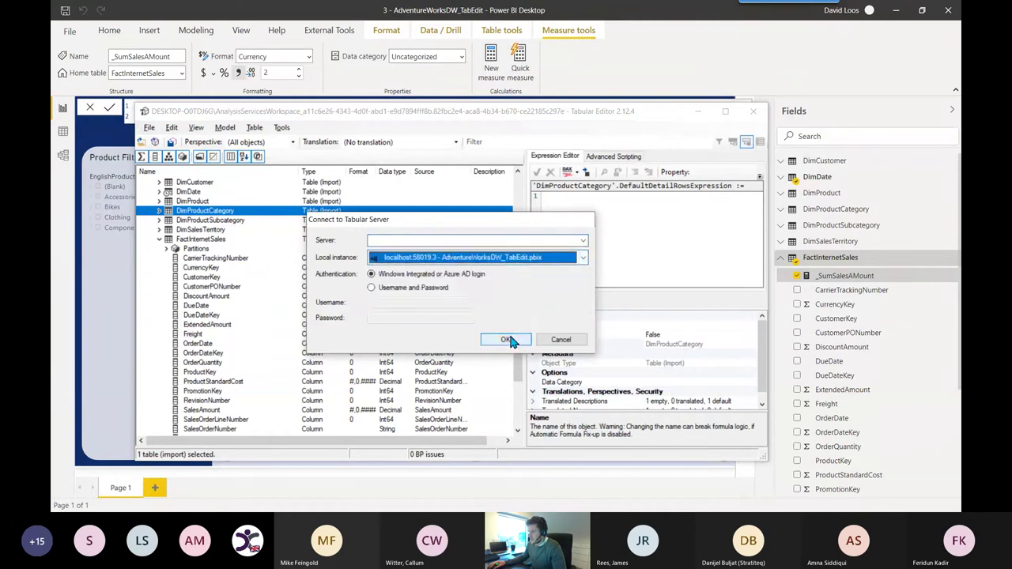
pyautogui.click(505, 339)
# Expand FactInternetSales under the model's tables and examine the expression and format string of _SumSalesAMount against Power BI Desktop.
pyautogui.click(153, 239)
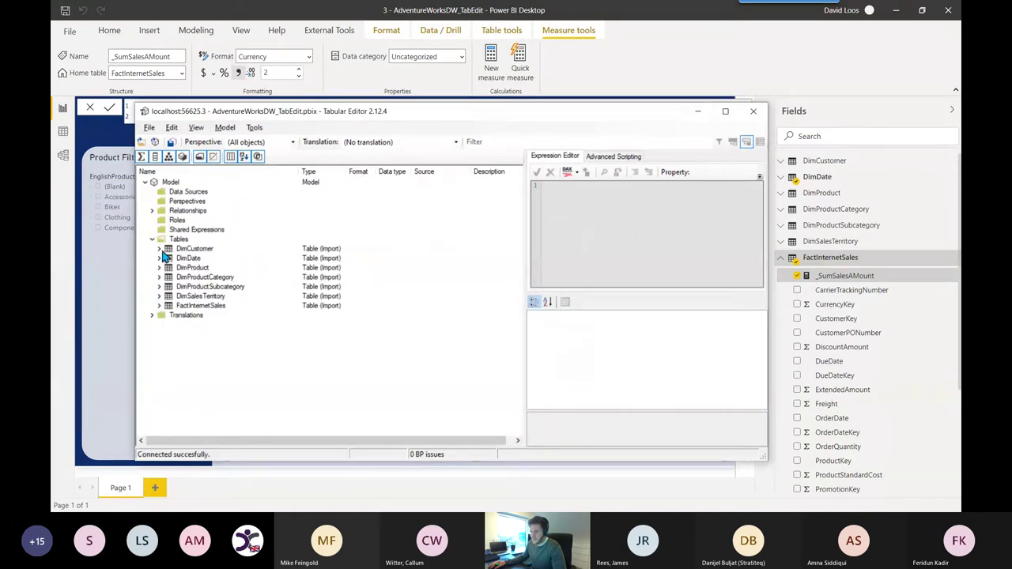
pyautogui.click(159, 306)
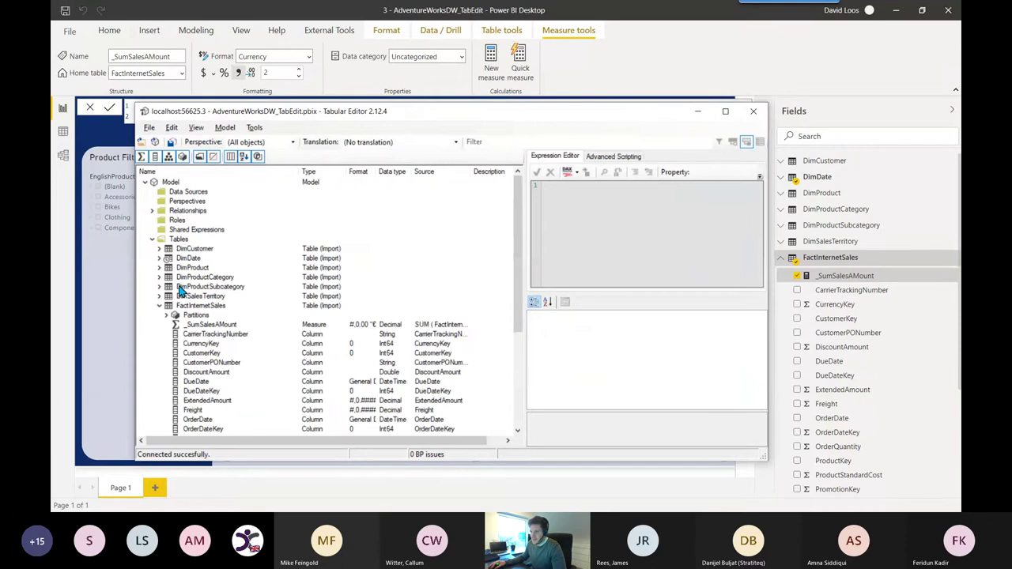
pyautogui.click(140, 54)
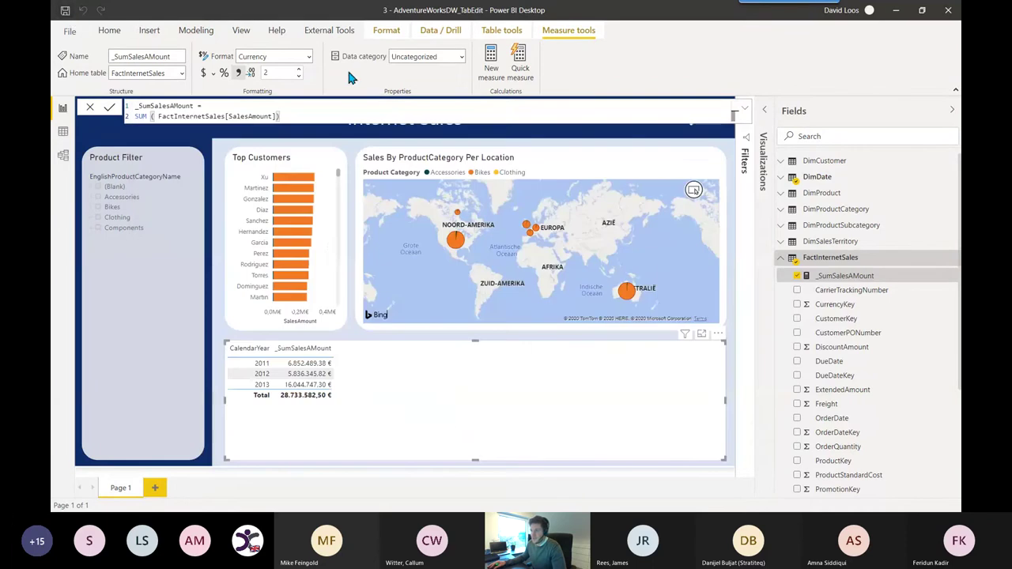
pyautogui.hotkey('alt', 'Tab')
pyautogui.click(204, 336)
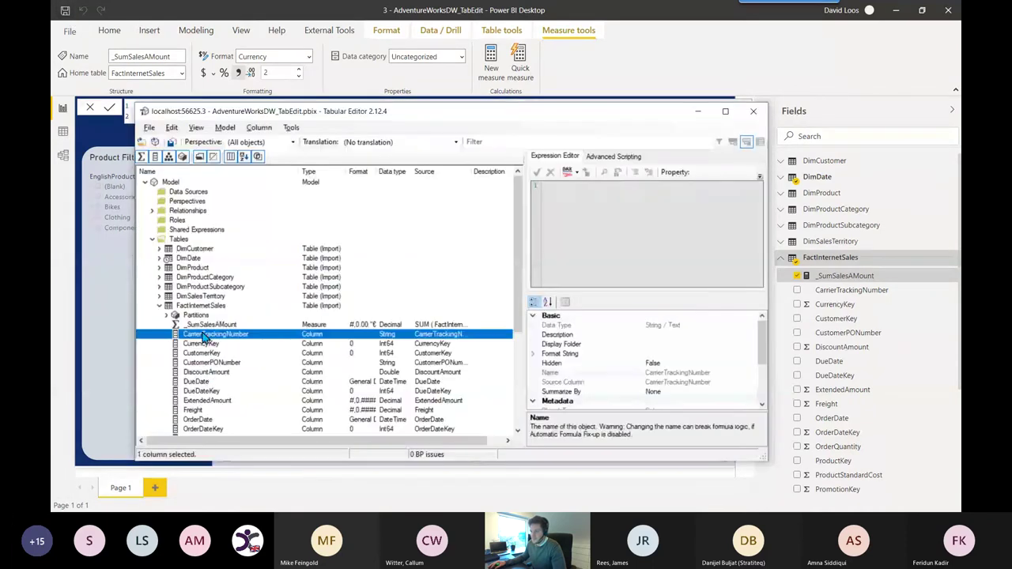
pyautogui.press('Up')
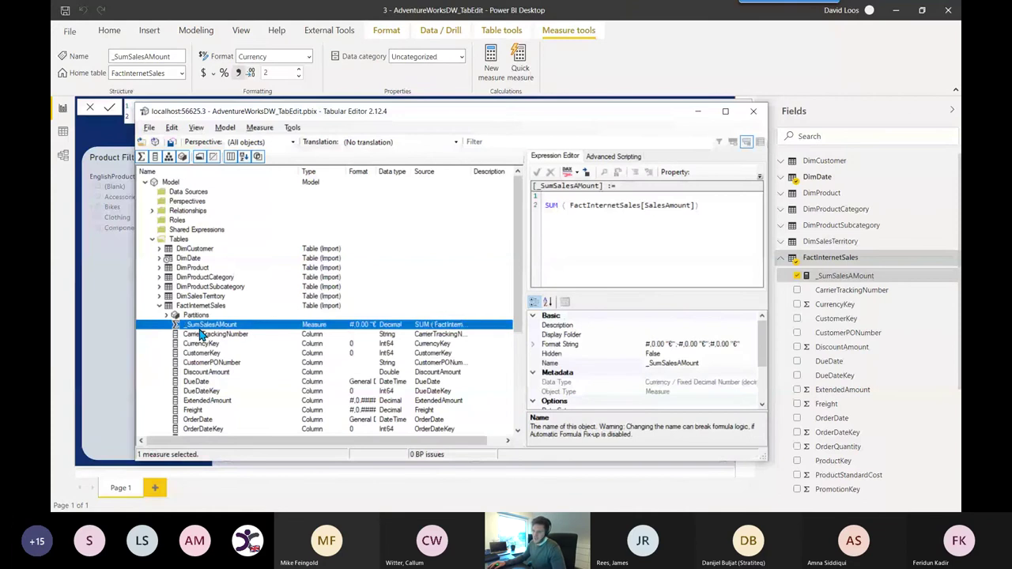
pyautogui.click(207, 335)
pyautogui.press('Up')
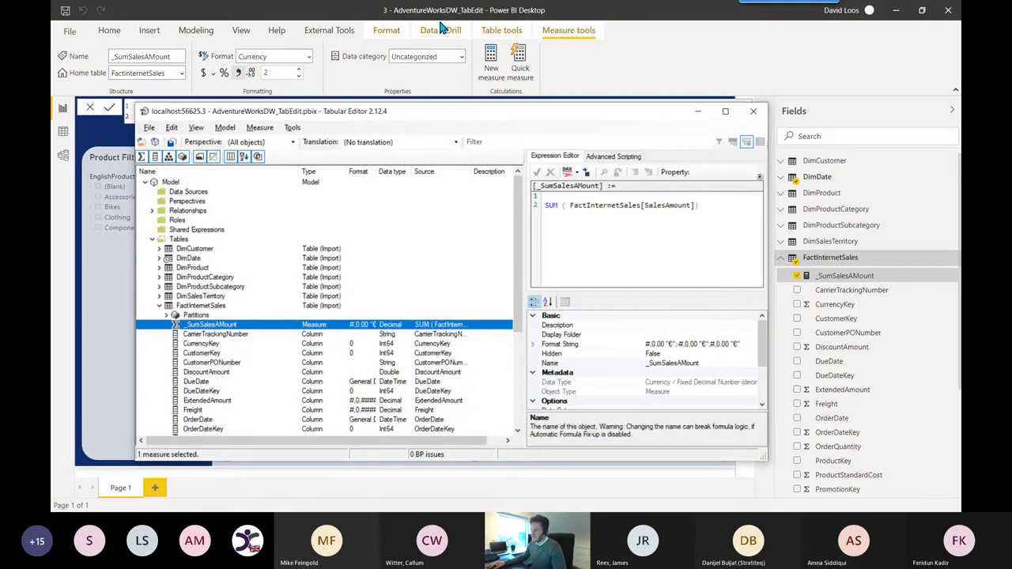
pyautogui.click(254, 333)
pyautogui.click(240, 325)
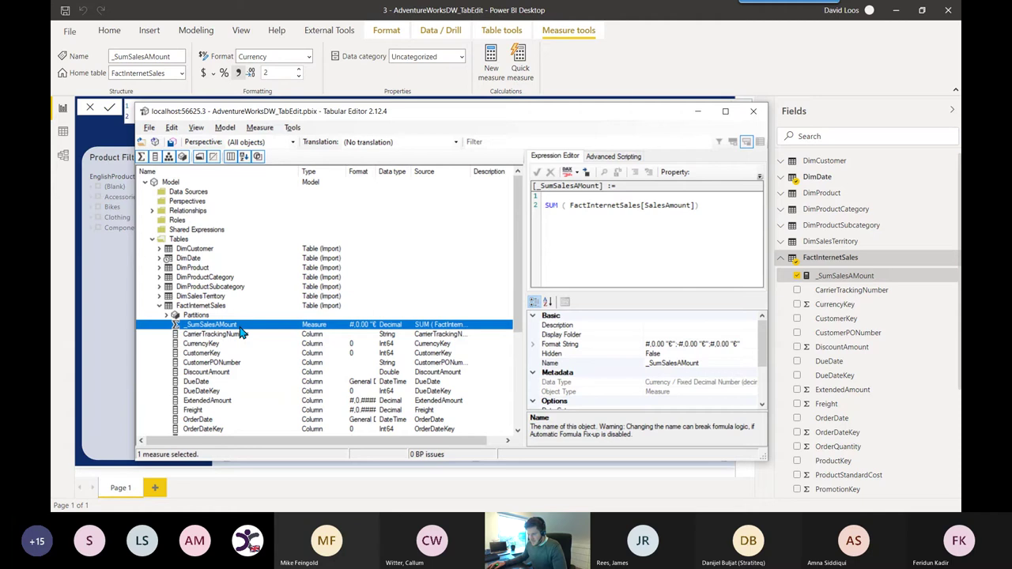
# Make the Tabular Editor window taller and look through FactInternetSales columns such as CarrierTrackingNumber, ExtendedAmount and PromotionKey.
pyautogui.click(315, 354)
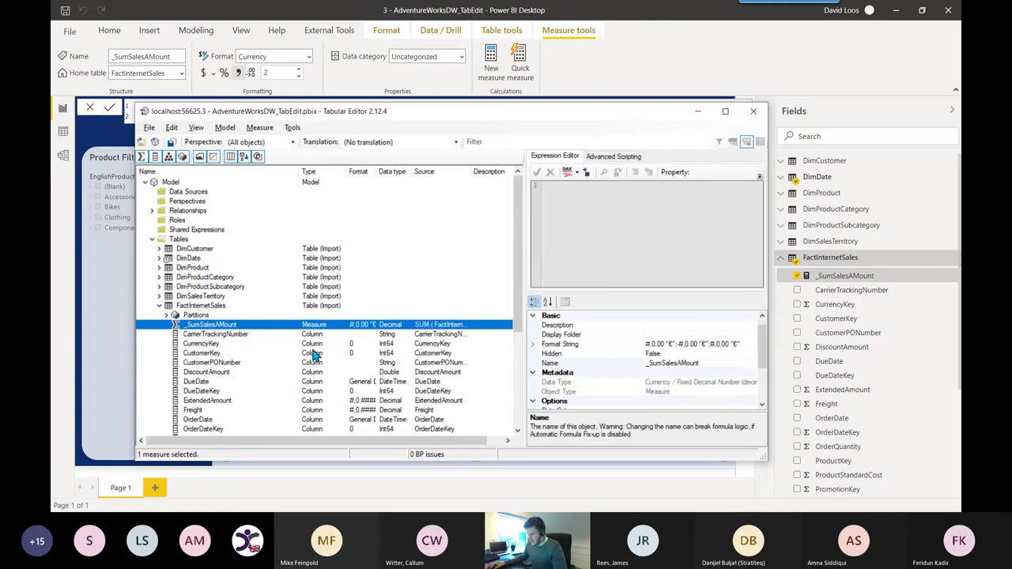
pyautogui.click(275, 335)
pyautogui.scroll(-2, 275, 336)
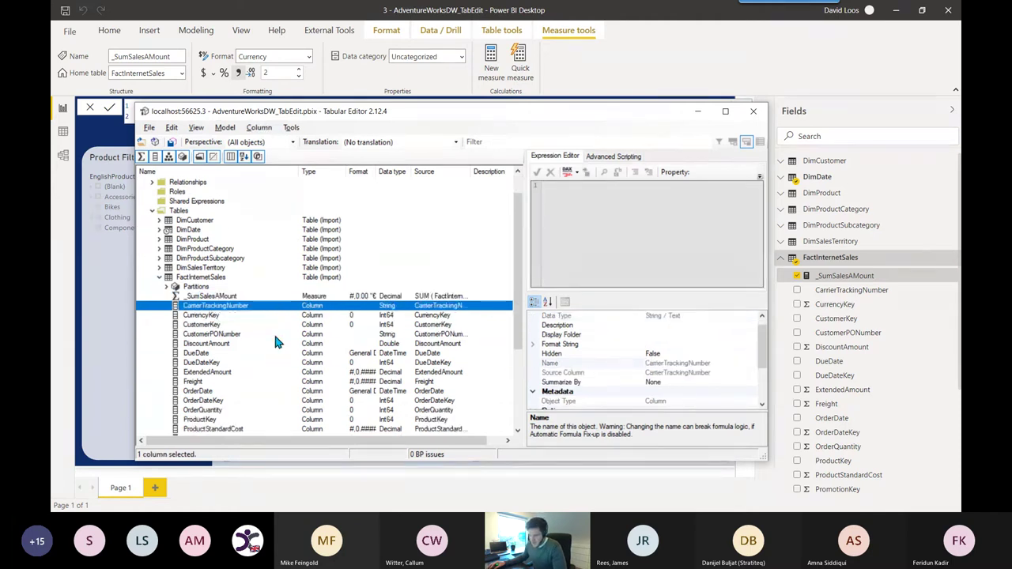
pyautogui.moveTo(442, 103); pyautogui.dragTo(443, 65)
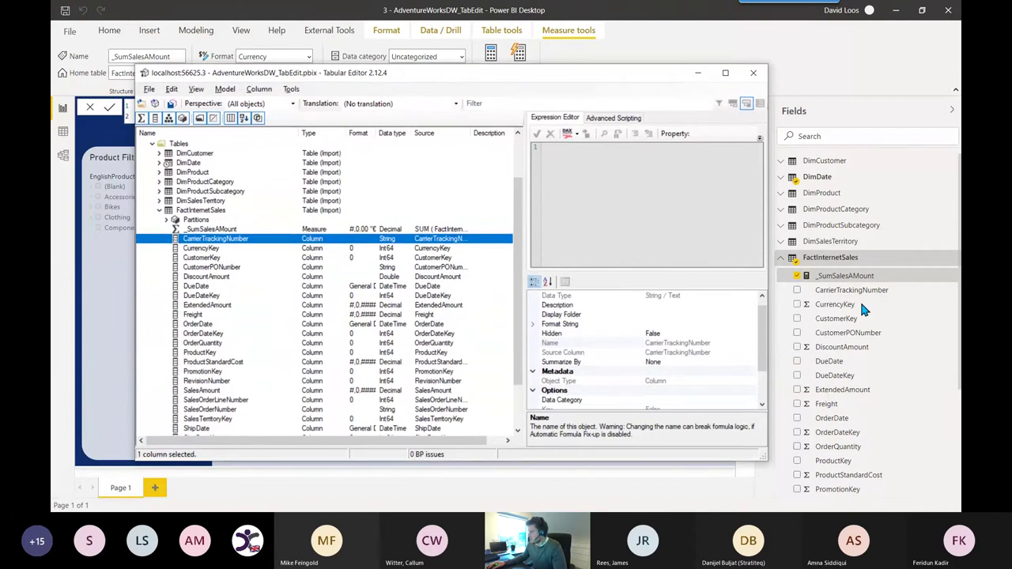
pyautogui.click(248, 306)
pyautogui.click(204, 373)
# Select the OrderDate column in FactInternetSales and load the script Tab Editor - Create Base Measure.csx for advanced scripting.
pyautogui.scroll(-2, 212, 399)
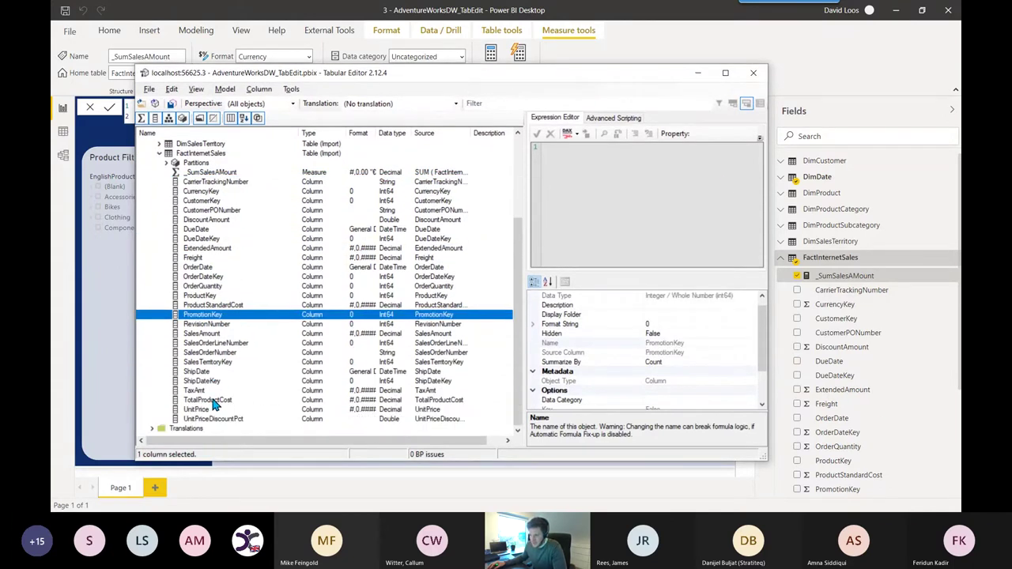
pyautogui.click(214, 269)
pyautogui.click(623, 118)
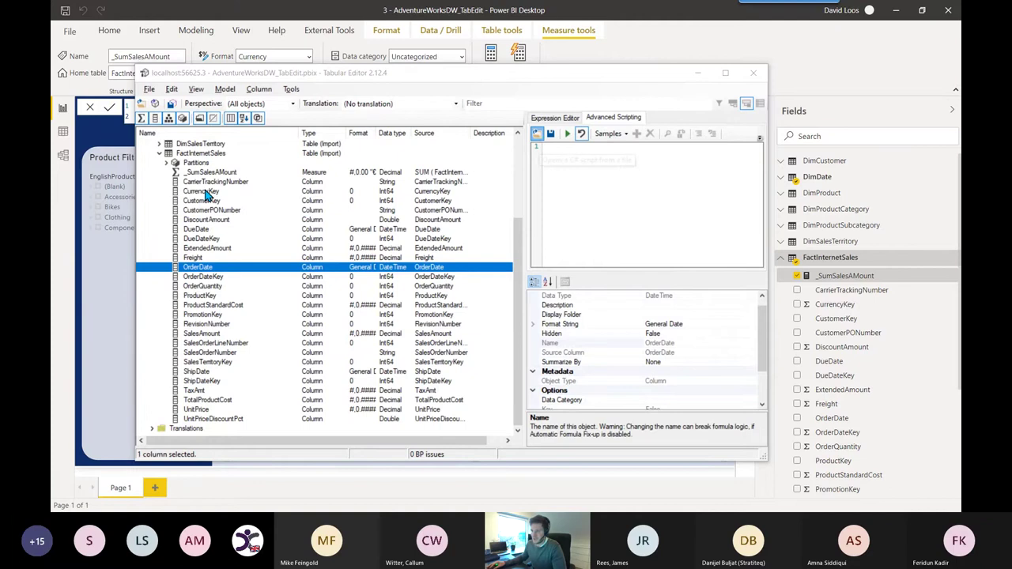
pyautogui.click(329, 184)
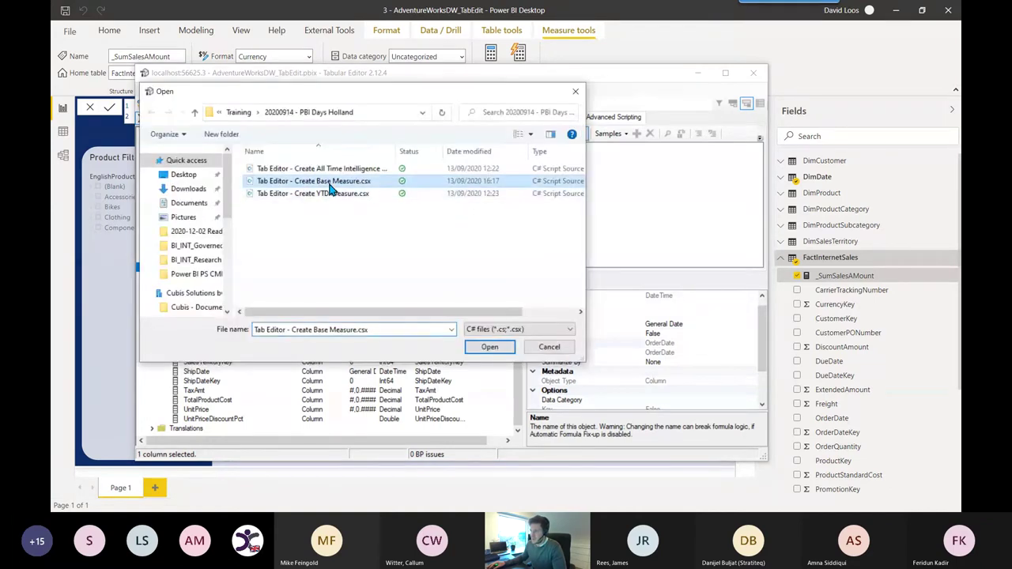
pyautogui.click(489, 346)
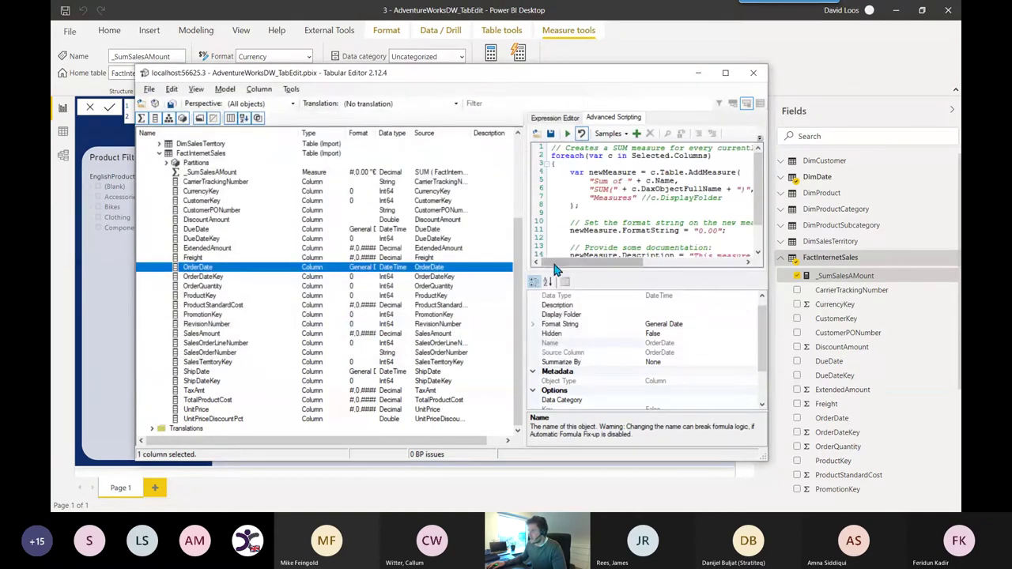
# Widen the Tabular Editor window and script area, and read the script's measure name, DAX expression, format string, description and column-hiding lines.
pyautogui.moveTo(767, 199); pyautogui.dragTo(933, 198)
pyautogui.moveTo(626, 203); pyautogui.dragTo(490, 203)
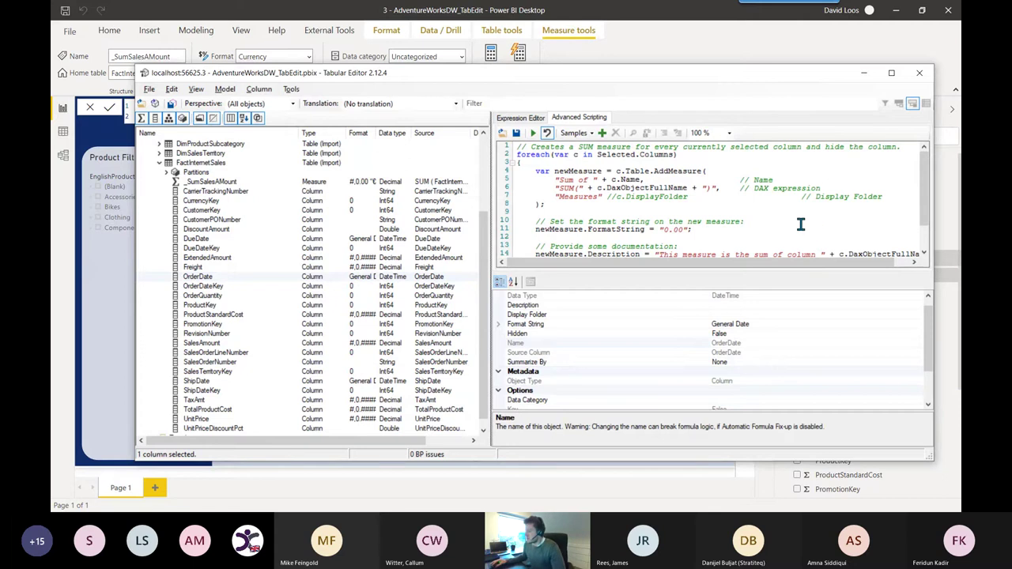
pyautogui.scroll(-2, 924, 184)
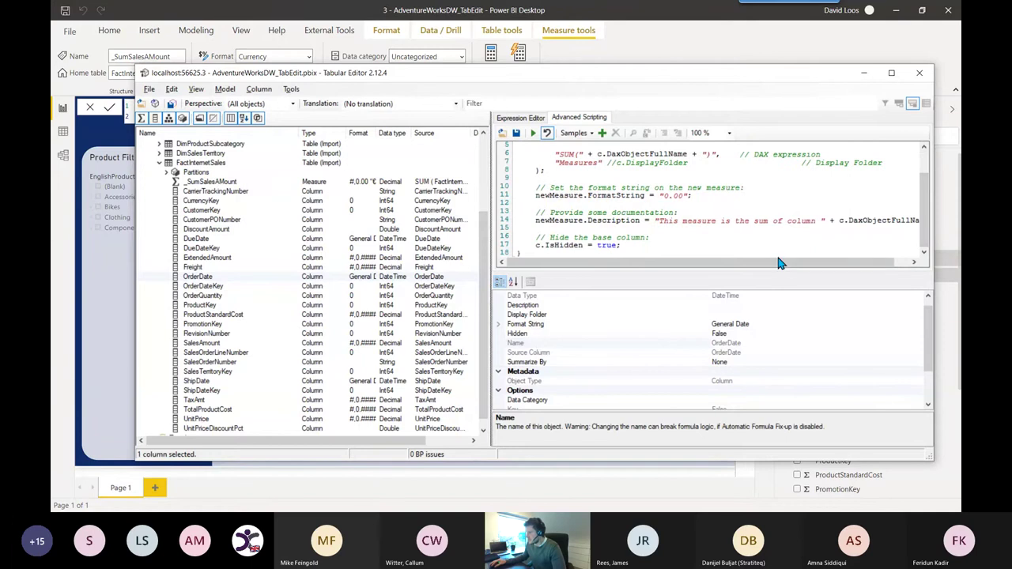
pyautogui.moveTo(762, 267); pyautogui.dragTo(723, 274)
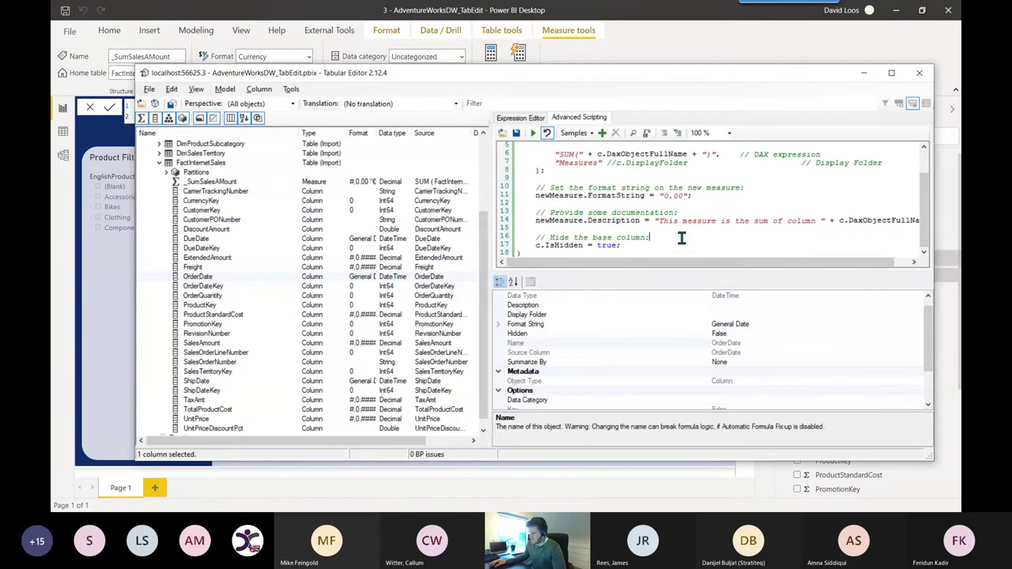
pyautogui.scroll(1, 690, 213)
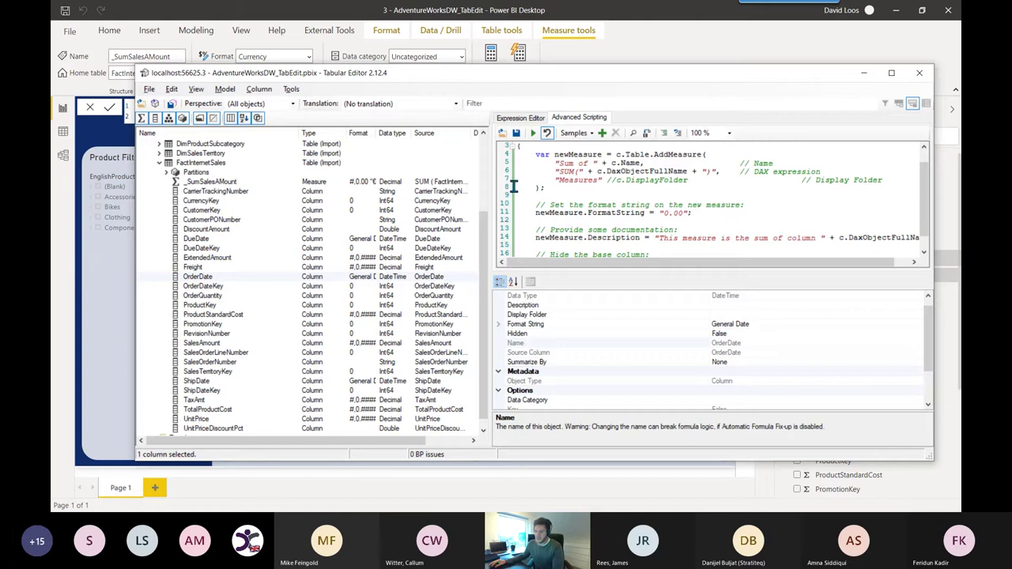
pyautogui.click(623, 195)
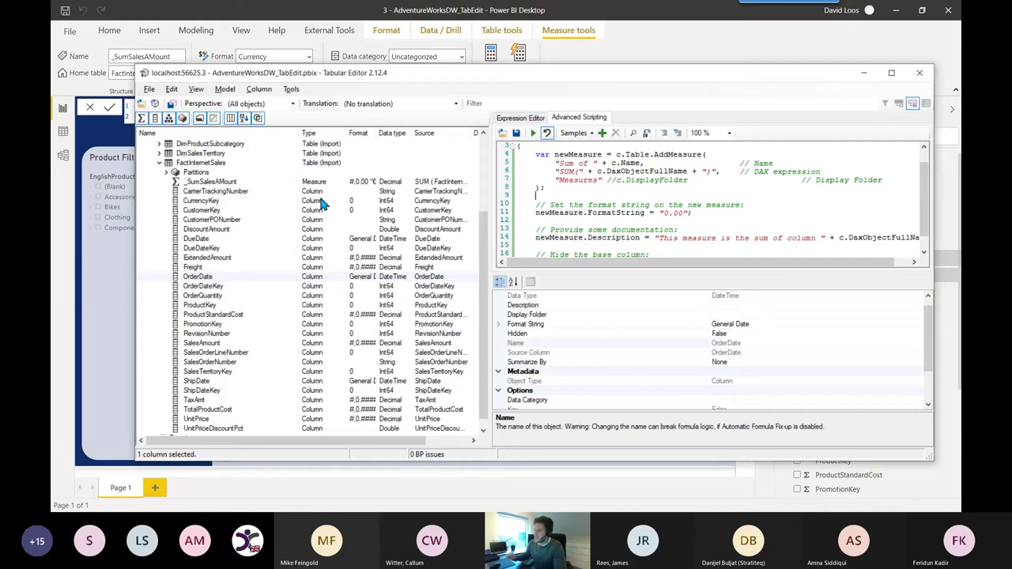
pyautogui.scroll(1, 647, 195)
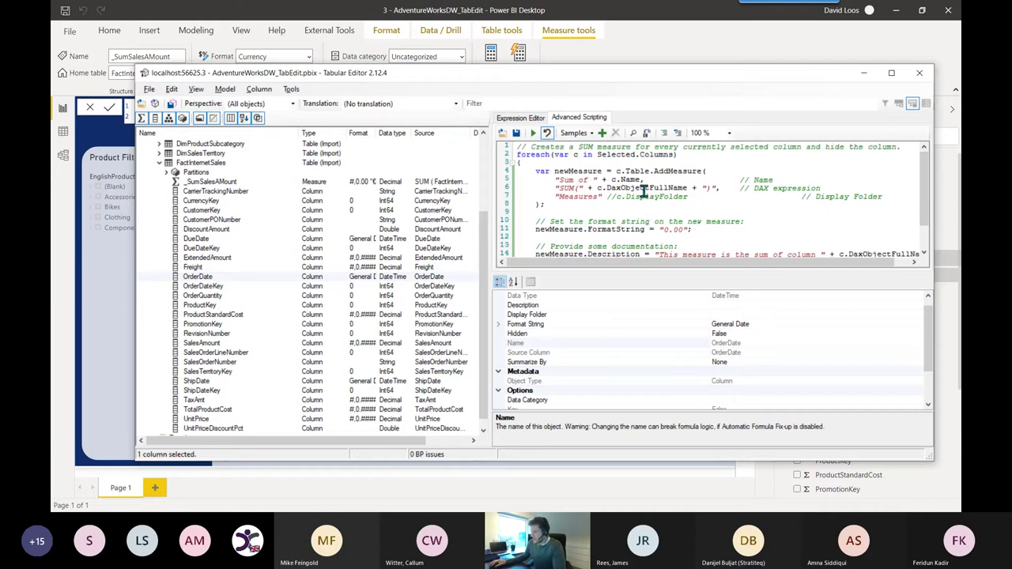
# Save the script as a custom action for the Column context, with Create a base measure - O365 as both name and tooltip.
pyautogui.click(598, 170)
pyautogui.press('Down')
pyautogui.click(602, 134)
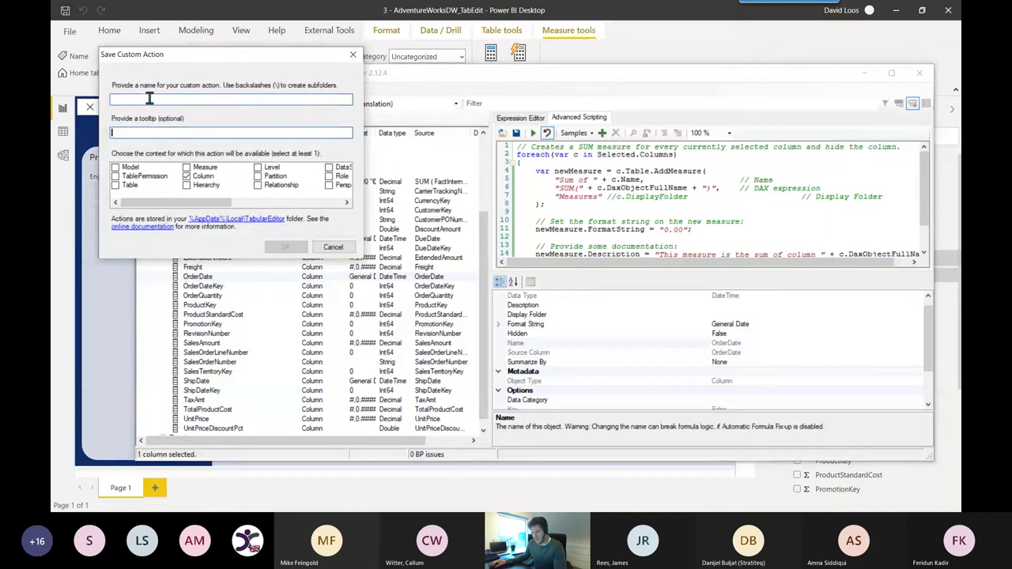
pyautogui.write('Create a base')
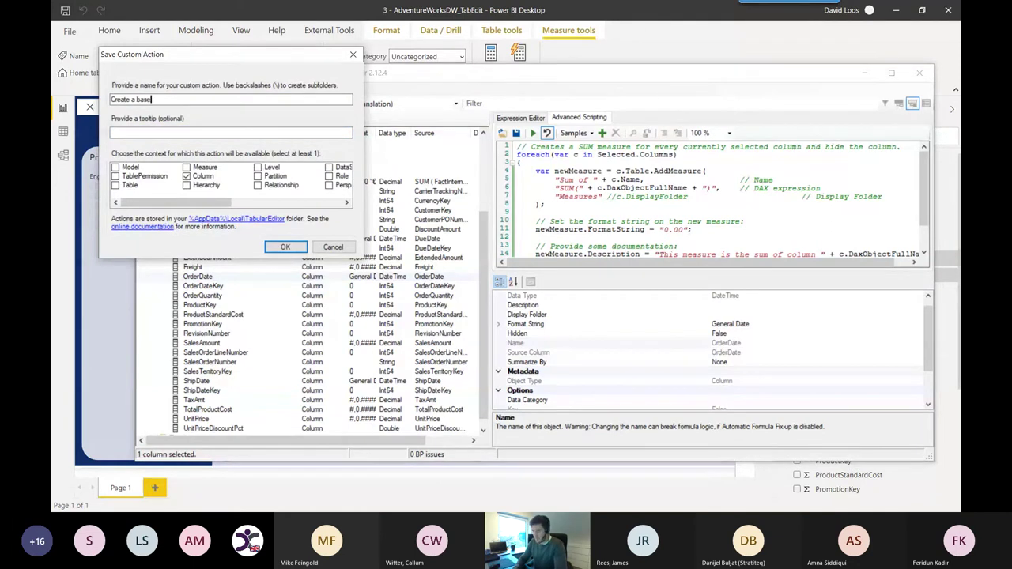
pyautogui.write(' measure - O365')
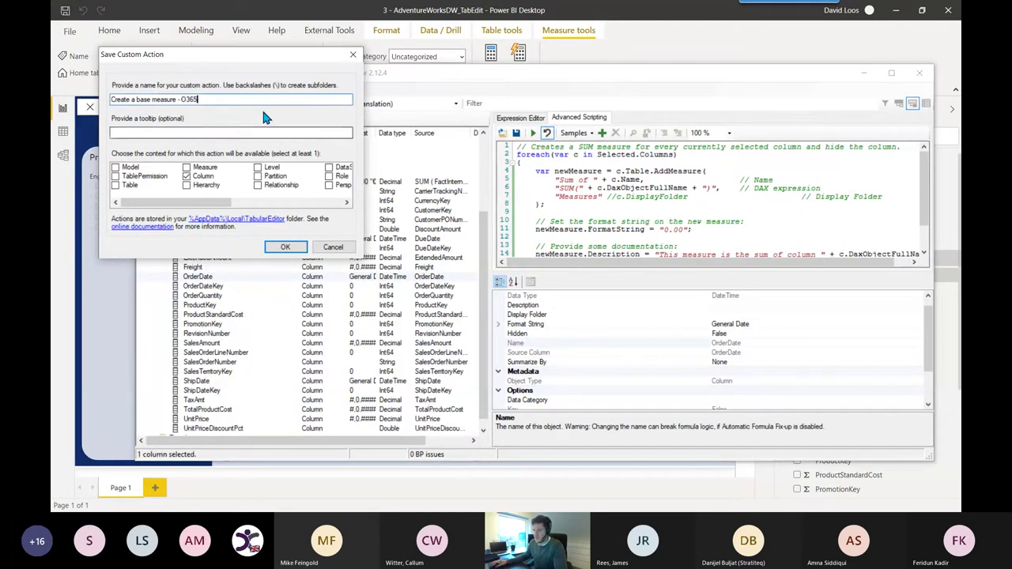
pyautogui.moveTo(224, 99); pyautogui.dragTo(131, 100)
pyautogui.hotkey('ctrl', 'c')
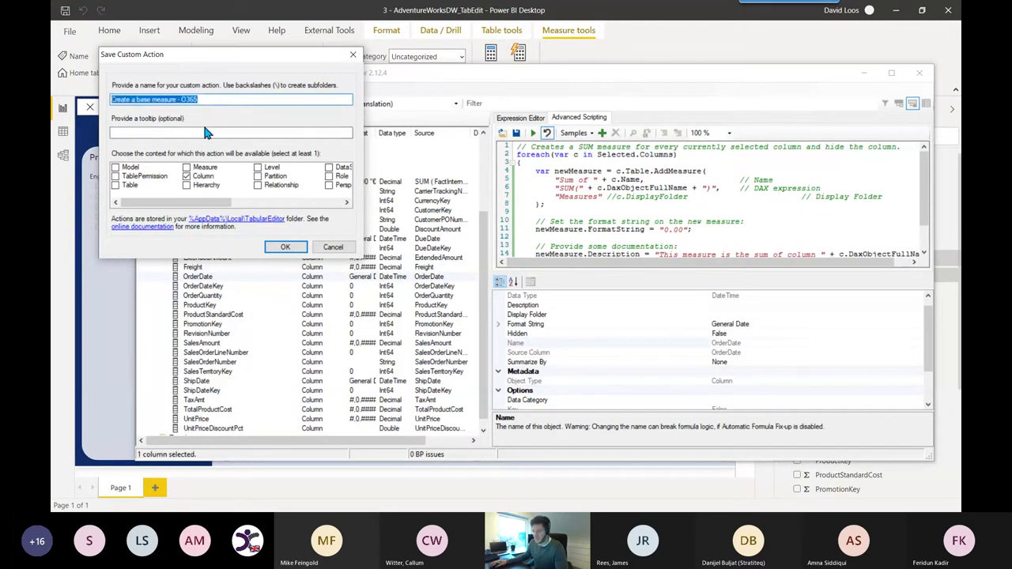
pyautogui.click(204, 132)
pyautogui.hotkey('ctrl', 'v')
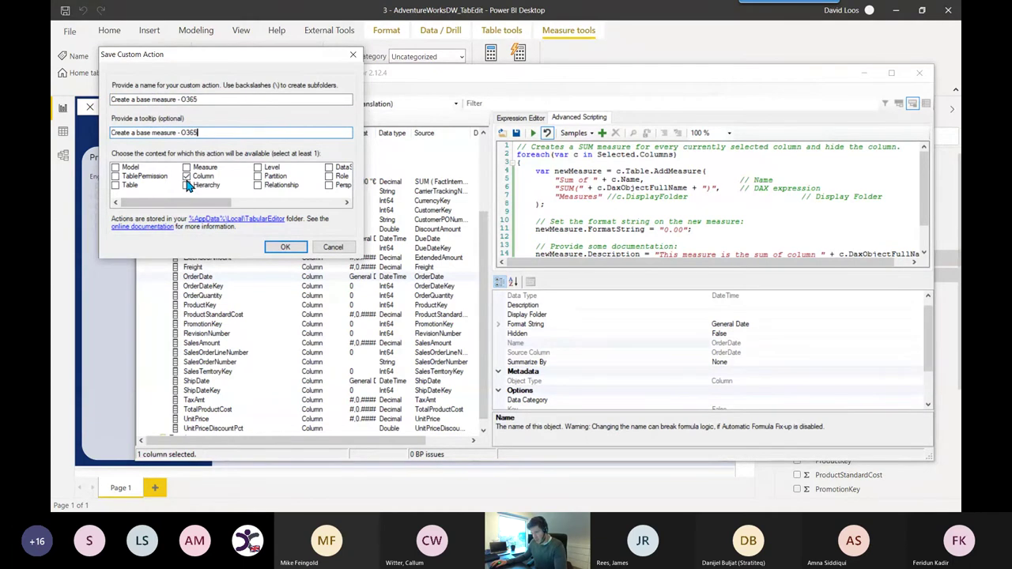
pyautogui.click(293, 245)
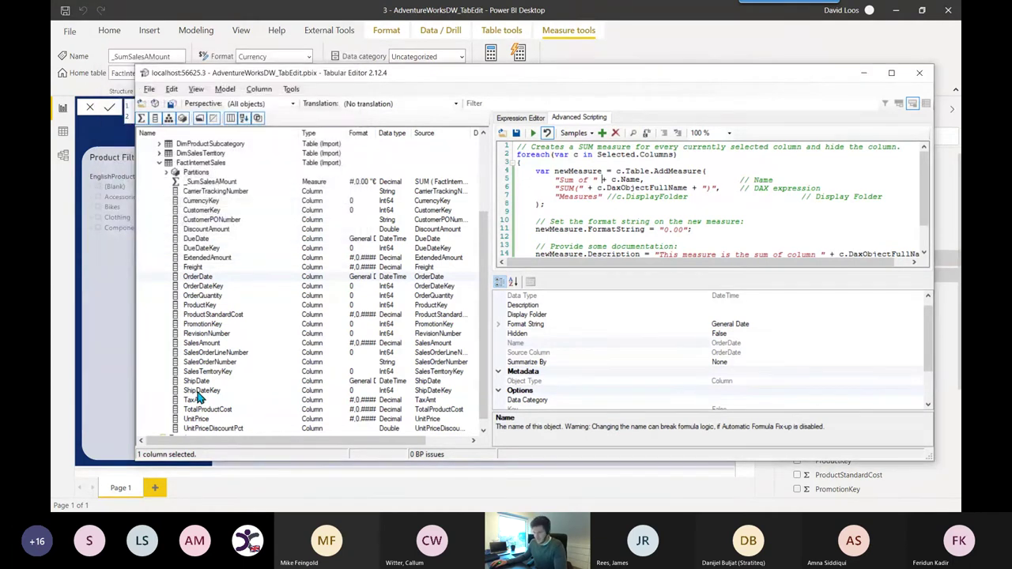
# Run the Create Base Measure custom action on the SalesAmount column of FactInternetSales.
pyautogui.click(207, 183)
pyautogui.scroll(-1, 221, 313)
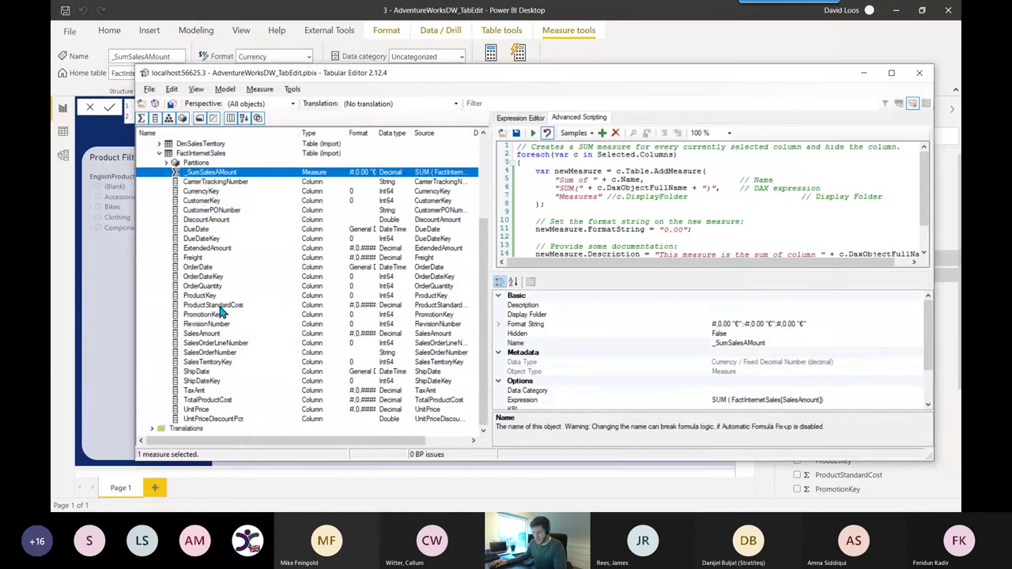
pyautogui.click(212, 371)
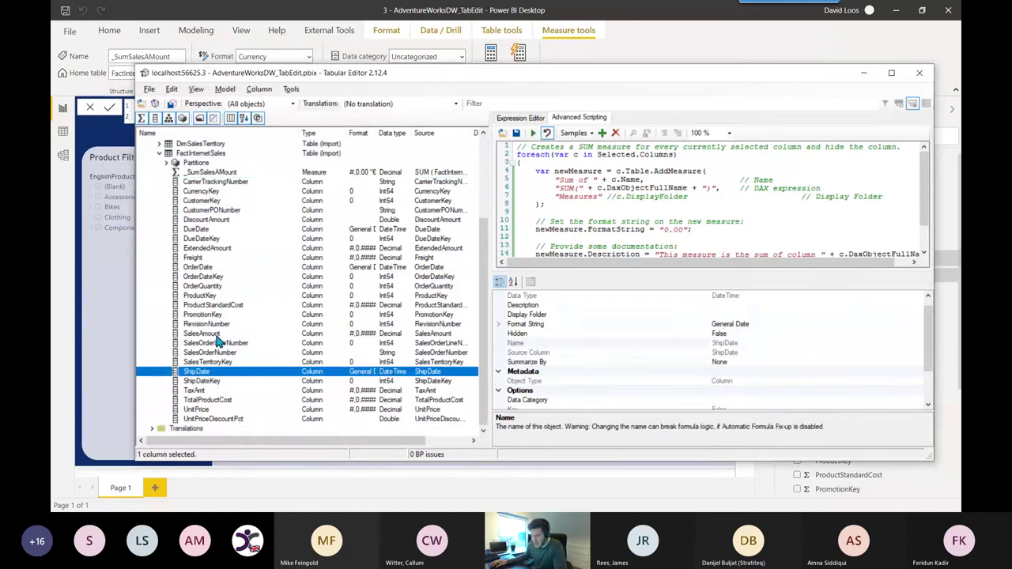
pyautogui.click(215, 335)
pyautogui.rightClick(214, 336)
pyautogui.moveTo(254, 421)
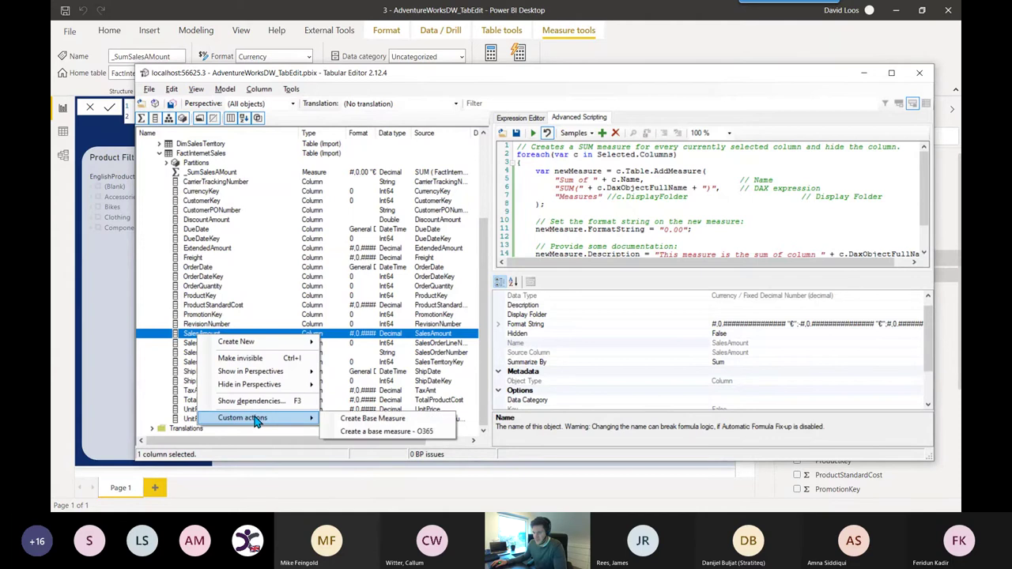
pyautogui.click(358, 420)
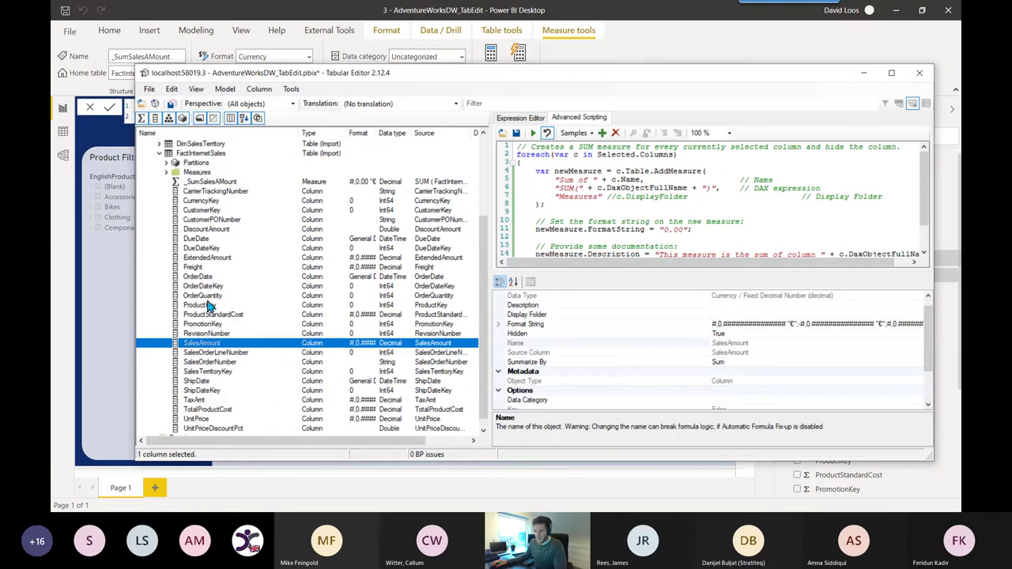
# Examine the SalesAmount column's properties, and open the Measures folder to inspect the Sum of SalesAmount measure.
pyautogui.click(210, 335)
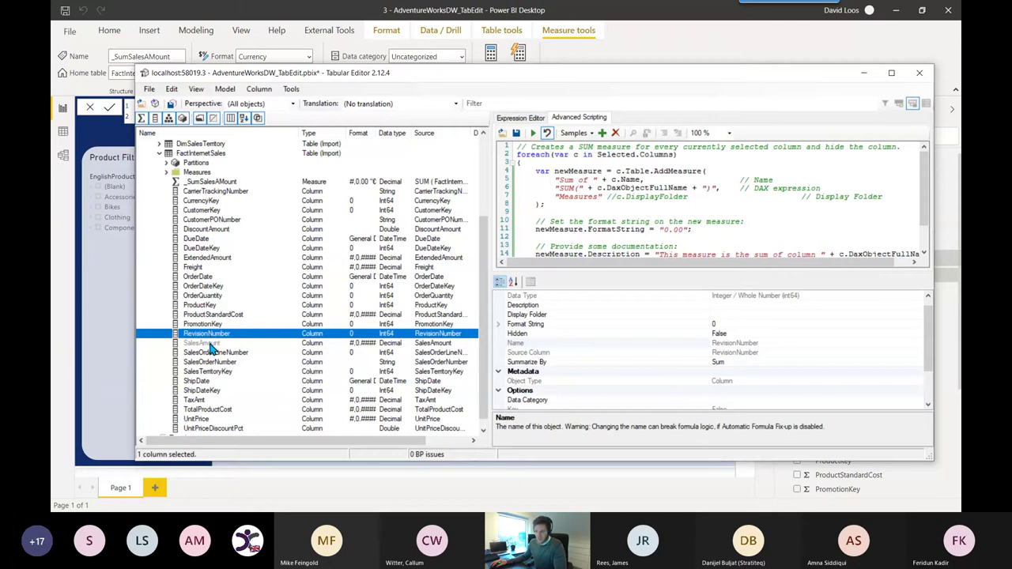
pyautogui.click(209, 344)
pyautogui.click(209, 351)
pyautogui.click(209, 345)
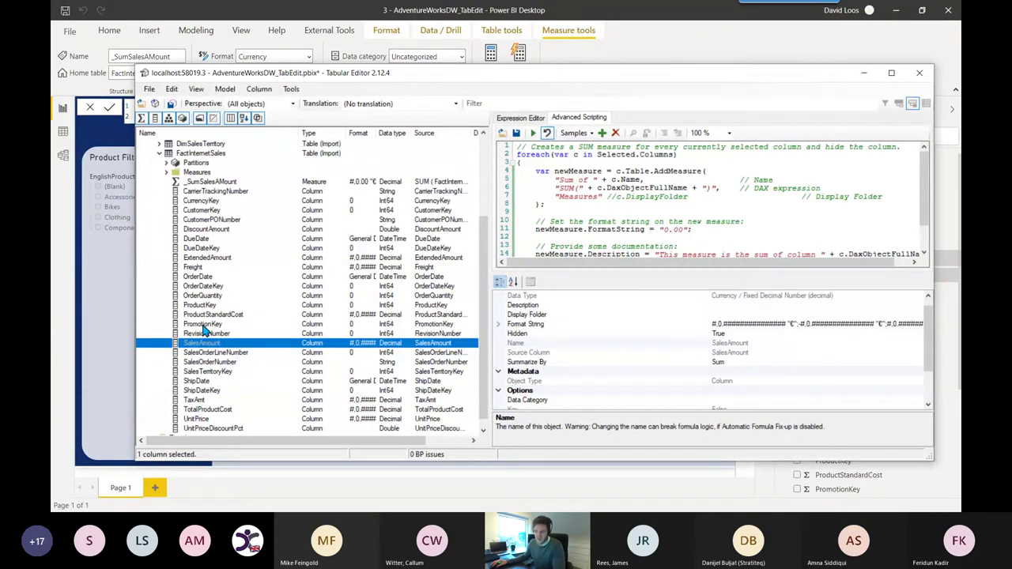
pyautogui.click(168, 172)
pyautogui.click(194, 173)
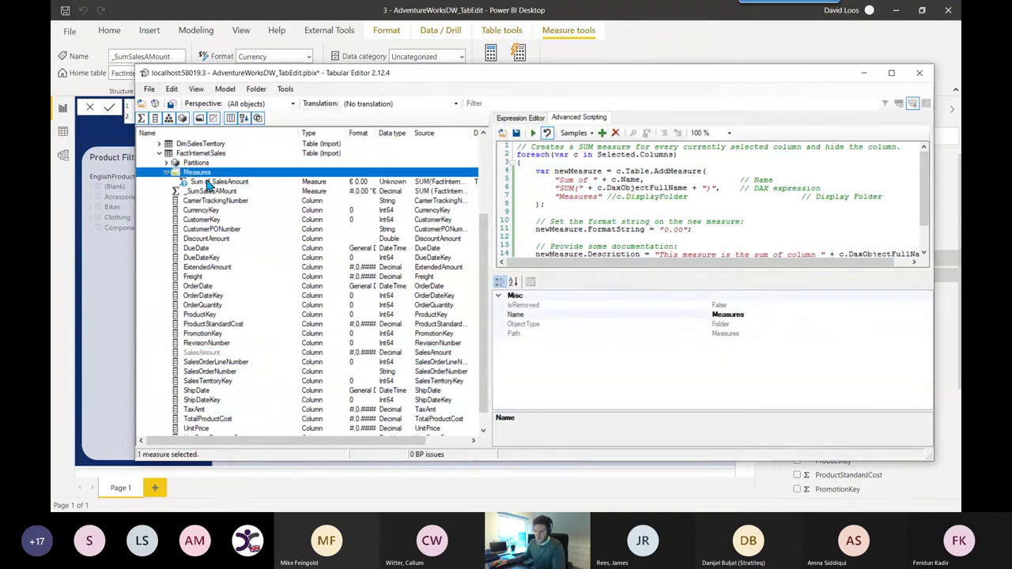
pyautogui.click(219, 182)
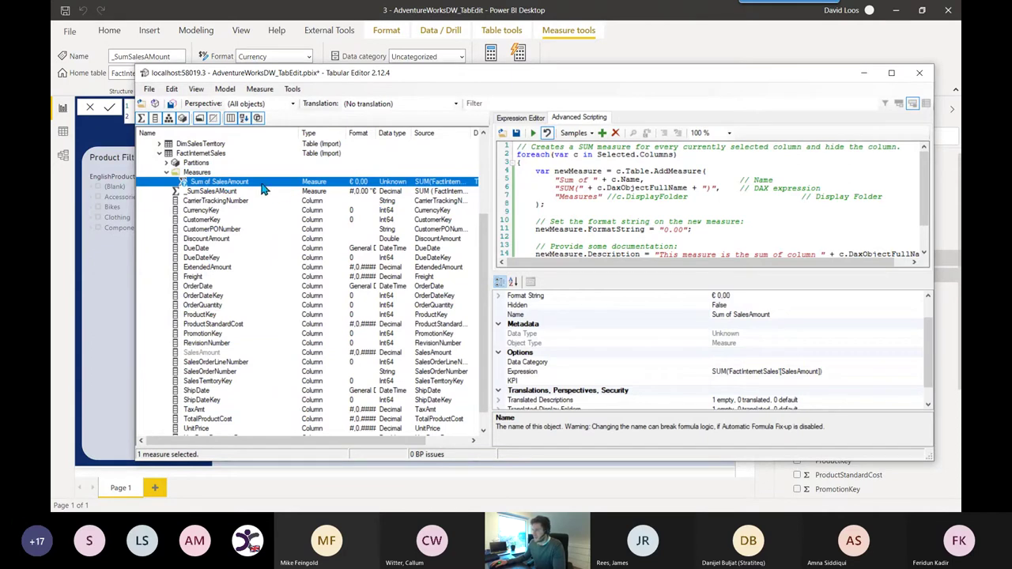
# Review the script's FormatString line with "0.00" and its other lines against the Sum of SalesAmount measure's properties.
pyautogui.scroll(-1, 697, 214)
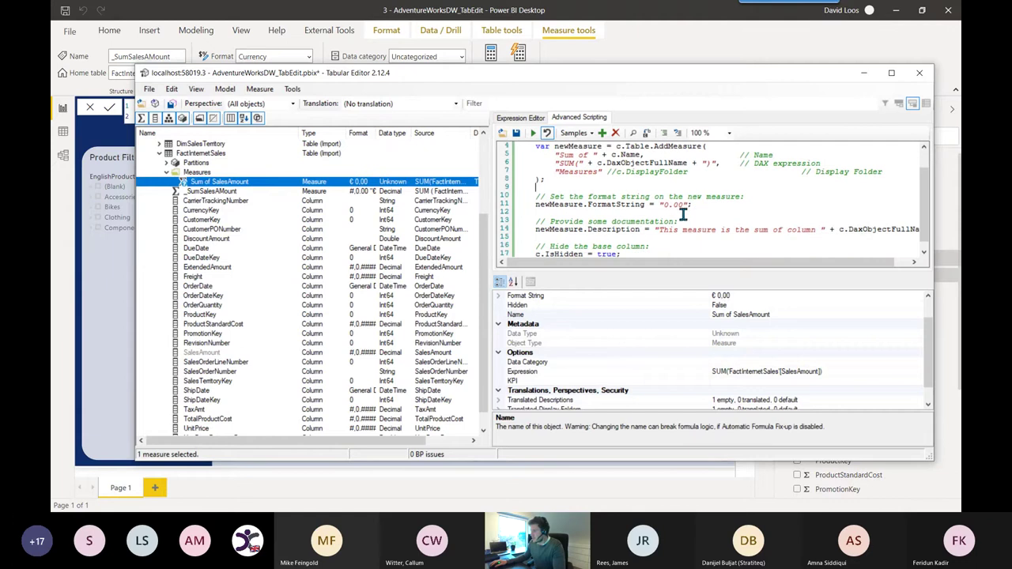
pyautogui.moveTo(686, 205)
pyautogui.mouseDown()
pyautogui.moveTo(664, 205)
pyautogui.moveTo(689, 205)
pyautogui.mouseUp()
pyautogui.click(666, 205)
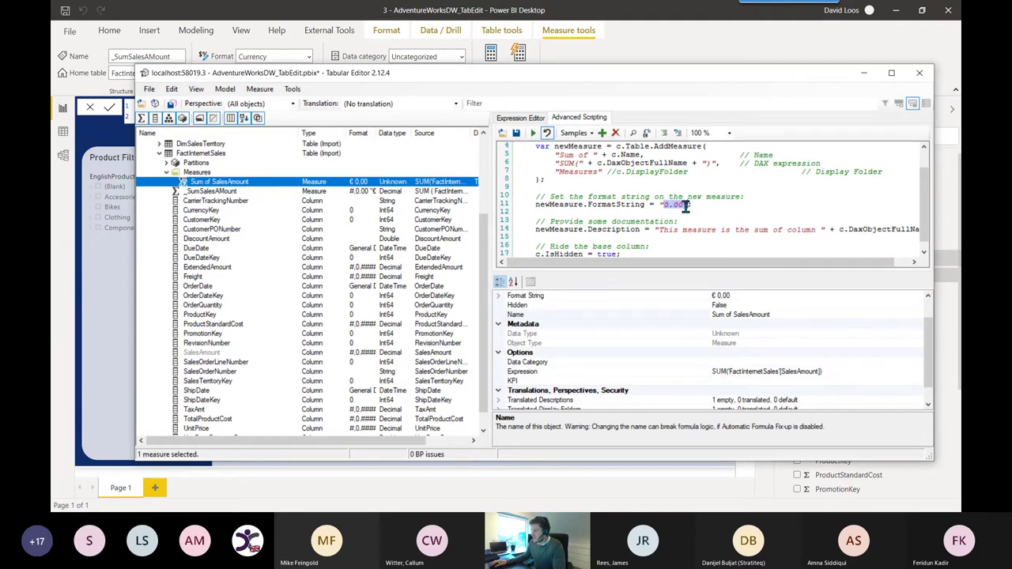
pyautogui.click(686, 205)
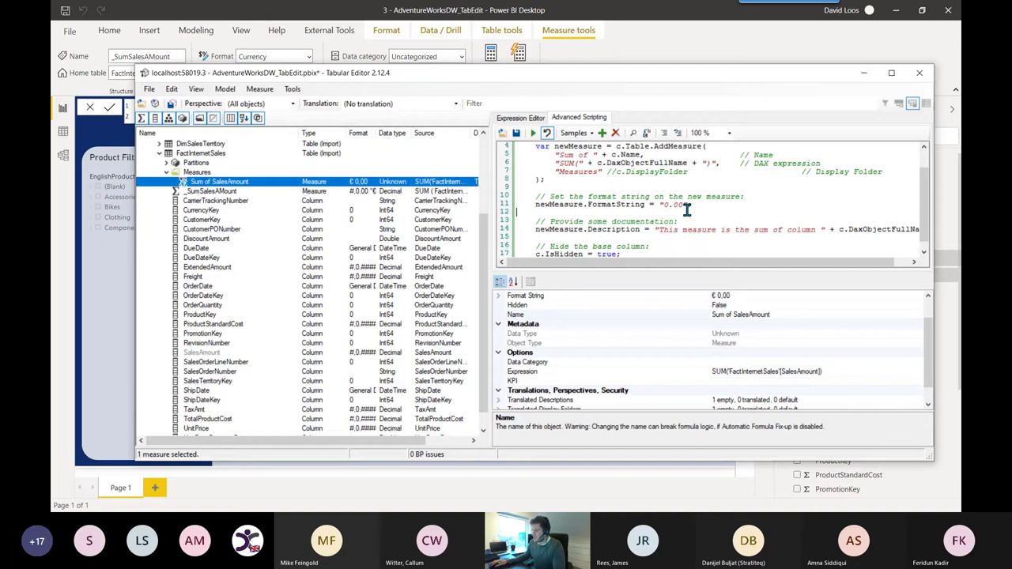
pyautogui.scroll(-1, 672, 210)
pyautogui.scroll(2, 653, 211)
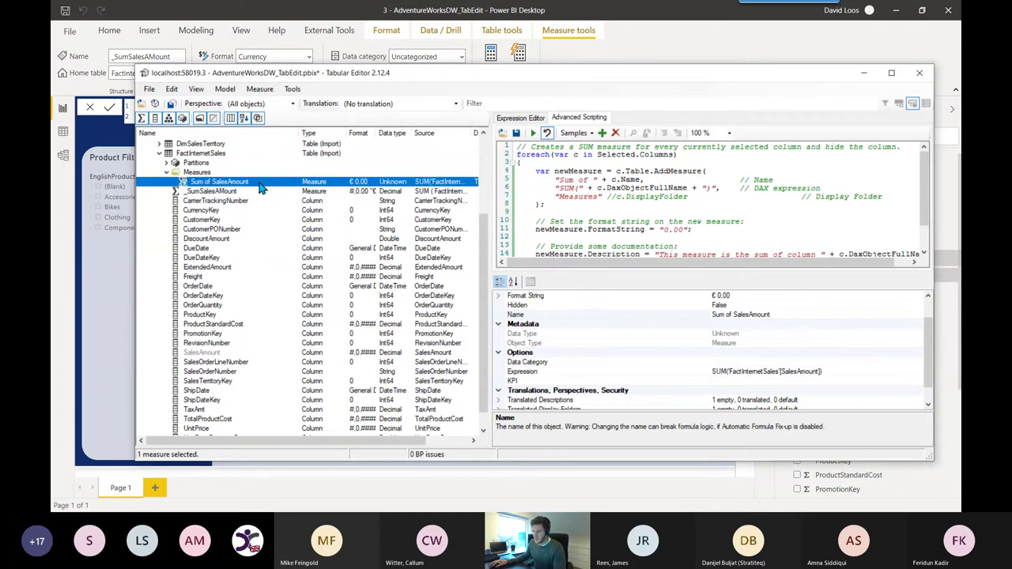
# Save the model changes to the connected database and switch to Power BI Desktop to check the FactInternetSales fields.
pyautogui.hotkey('ctrl', 's')
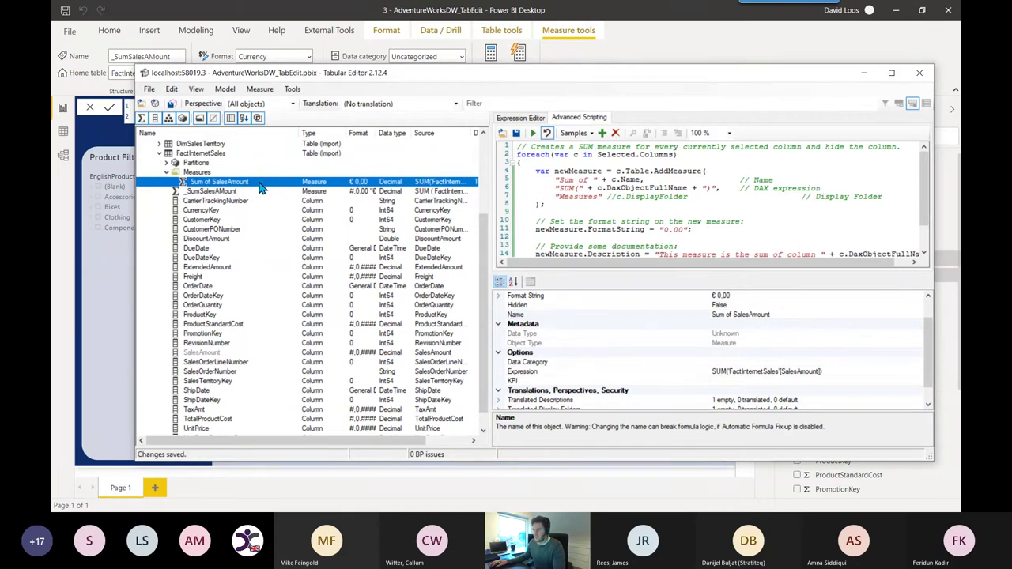
pyautogui.click(633, 17)
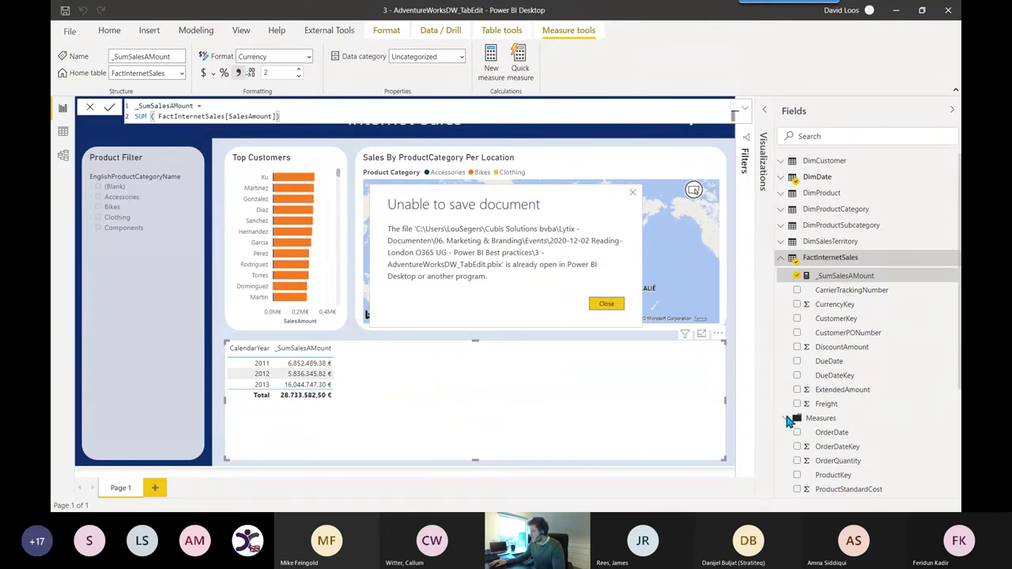
# Switch back to Tabular Editor, delete the _SumSalesAMount measure from FactInternetSales and save the model changes.
pyautogui.hotkey('alt', 'Tab')
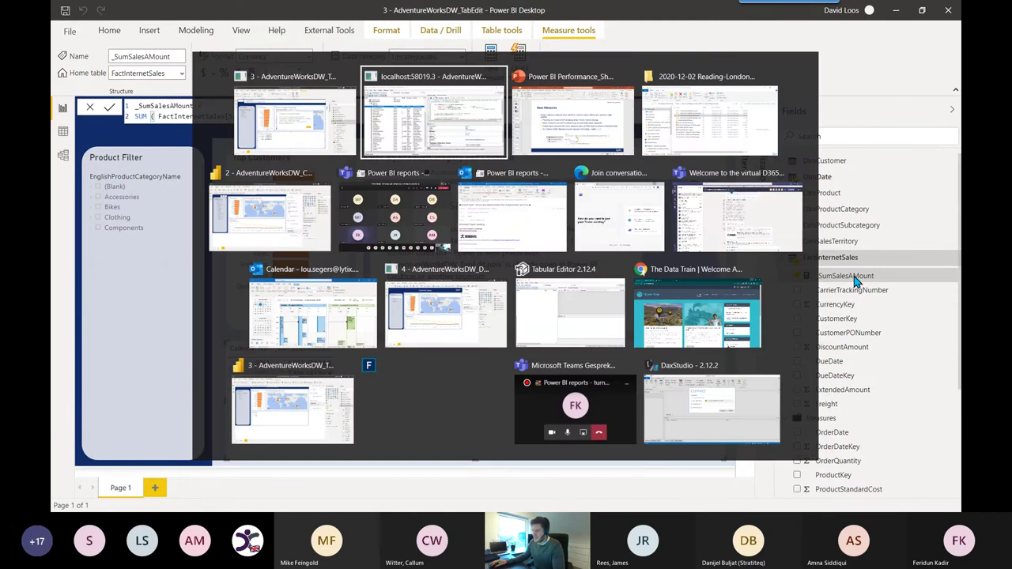
pyautogui.click(237, 192)
pyautogui.press('Delete')
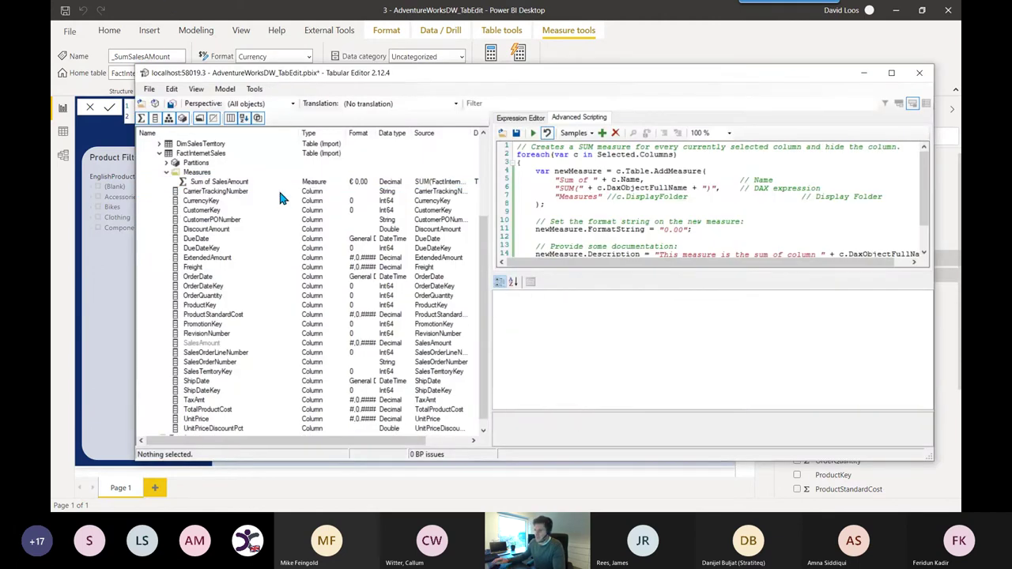
pyautogui.click(171, 104)
# Switch to Power BI Desktop, dismiss the save error, and remove the broken field from the CalendarYear table visual.
pyautogui.click(587, 17)
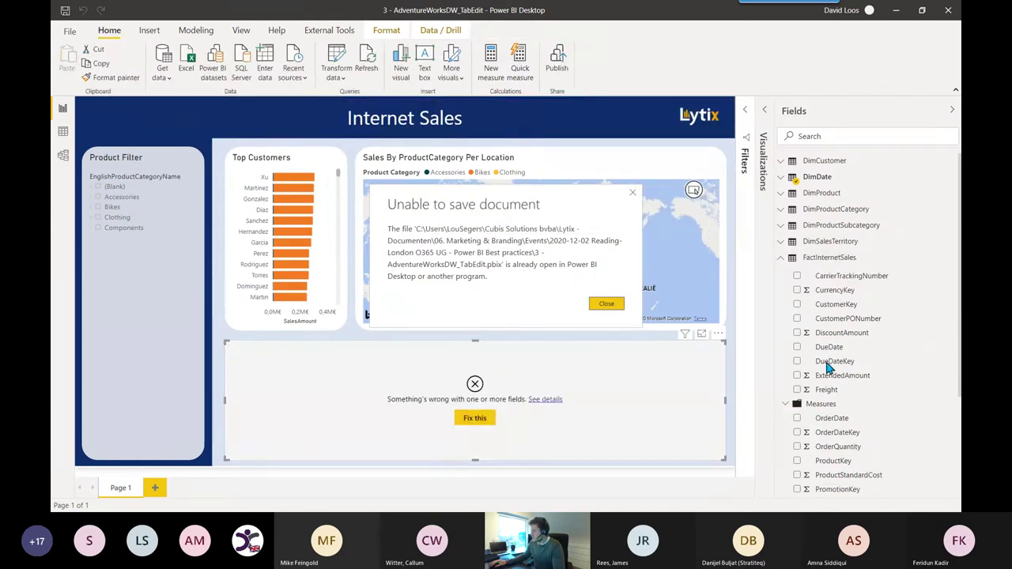
pyautogui.click(607, 307)
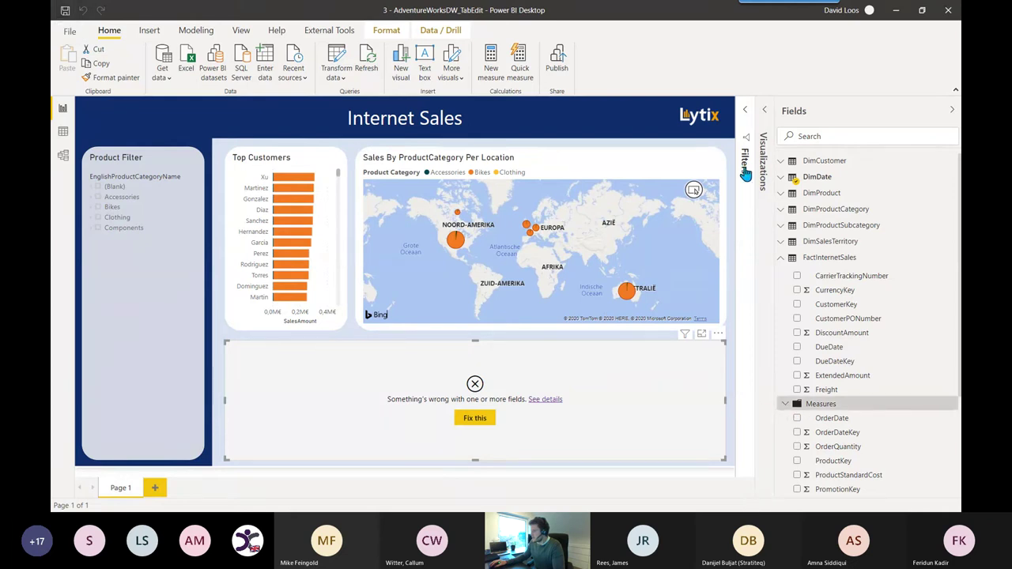
pyautogui.click(765, 112)
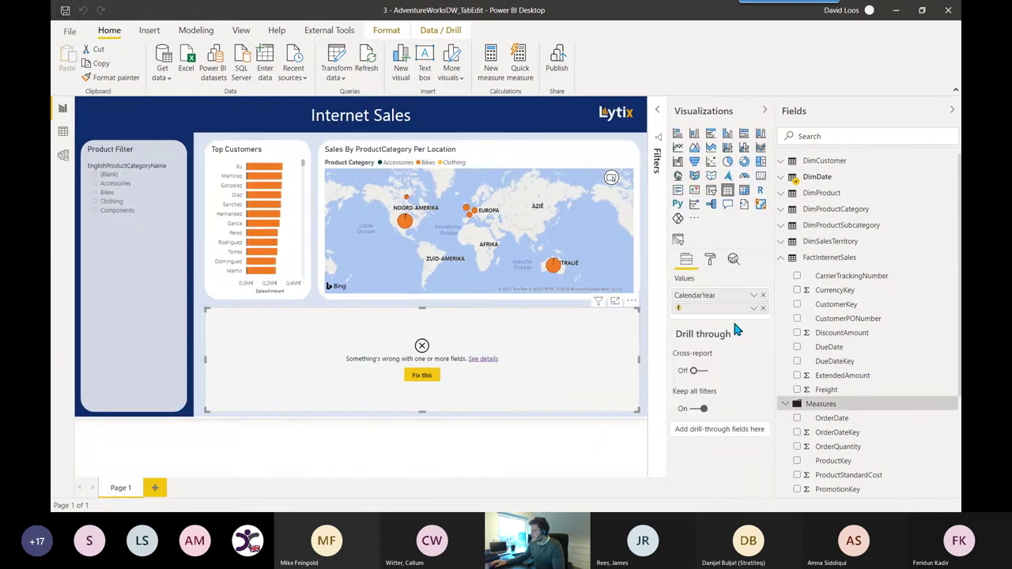
pyautogui.click(785, 407)
pyautogui.scroll(-1, 845, 363)
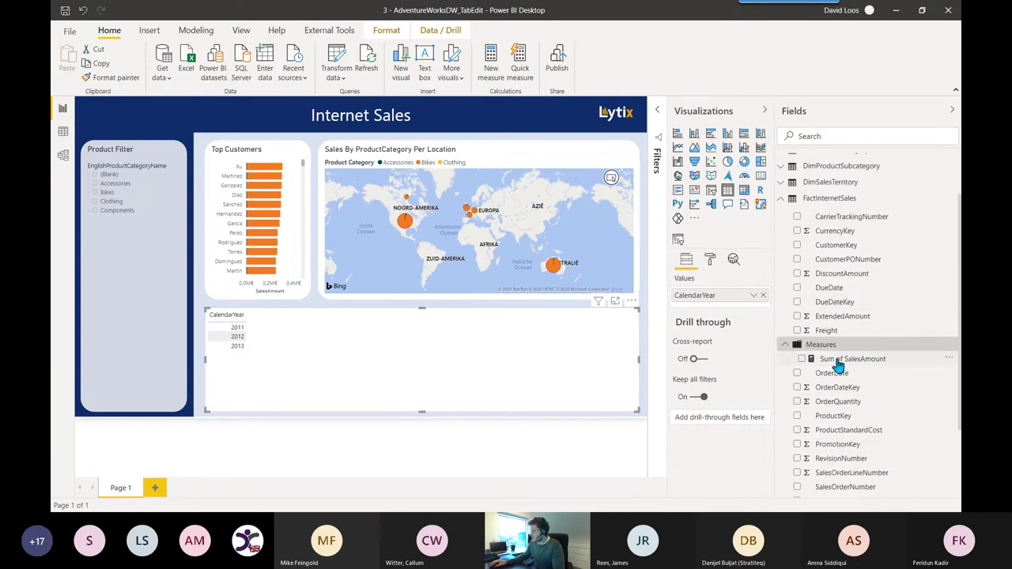
# Switch back to Tabular Editor, select the Sum of SalesAmount measure and load the script "Tab Editor - Create YTD Measure.csx".
pyautogui.hotkey('alt', 'Tab')
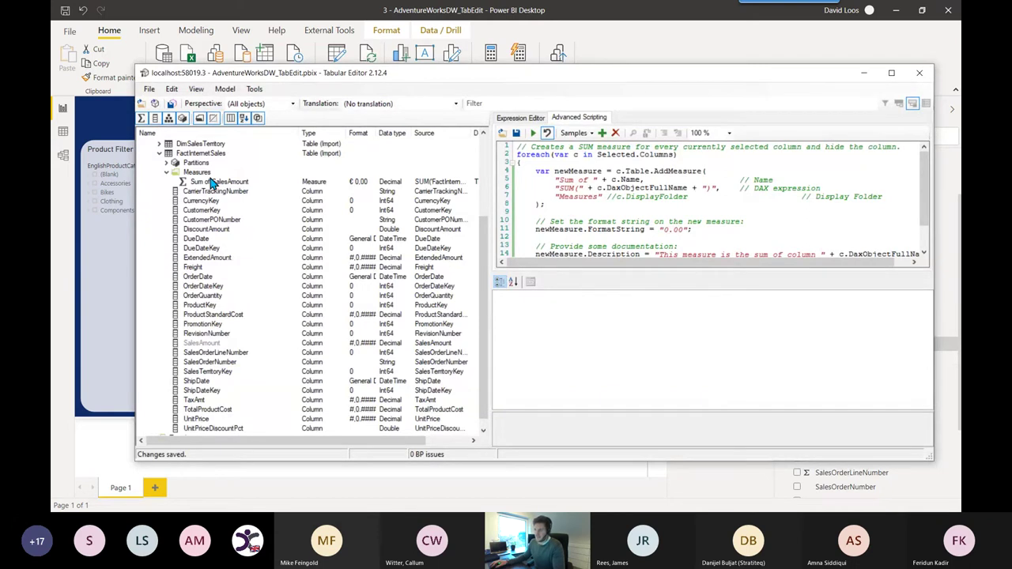
pyautogui.click(212, 183)
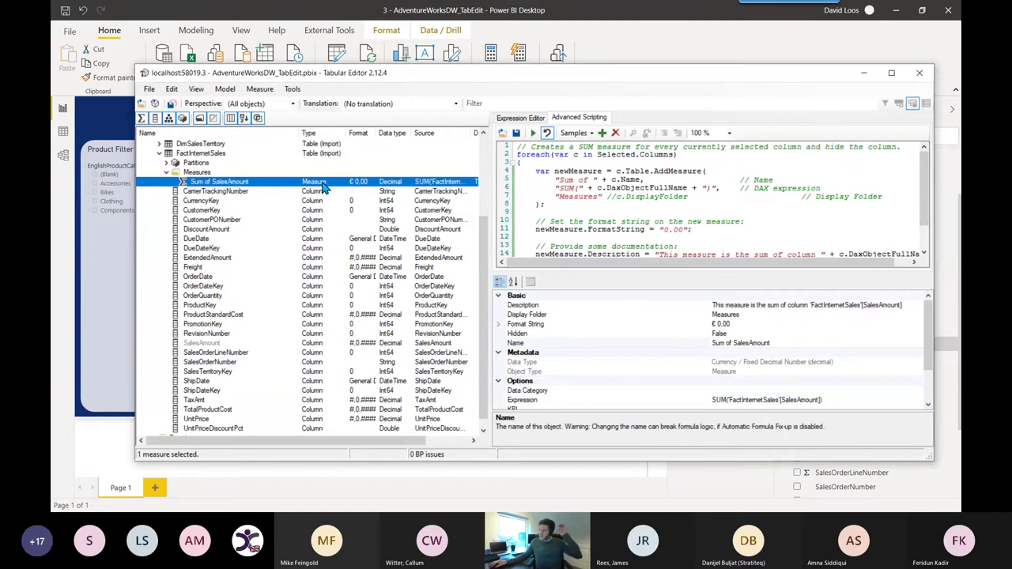
pyautogui.click(600, 136)
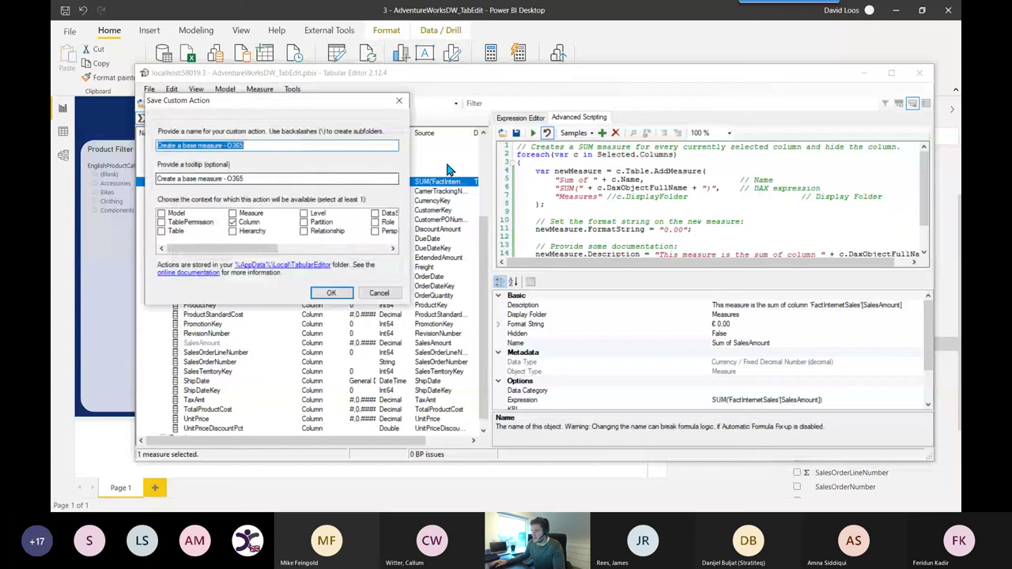
pyautogui.click(329, 292)
pyautogui.click(502, 133)
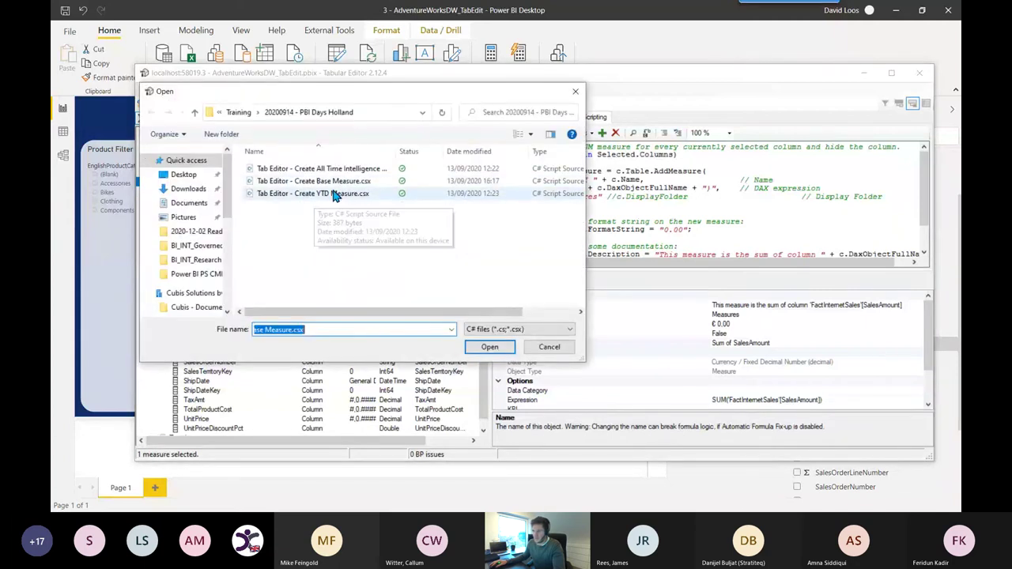
pyautogui.click(494, 347)
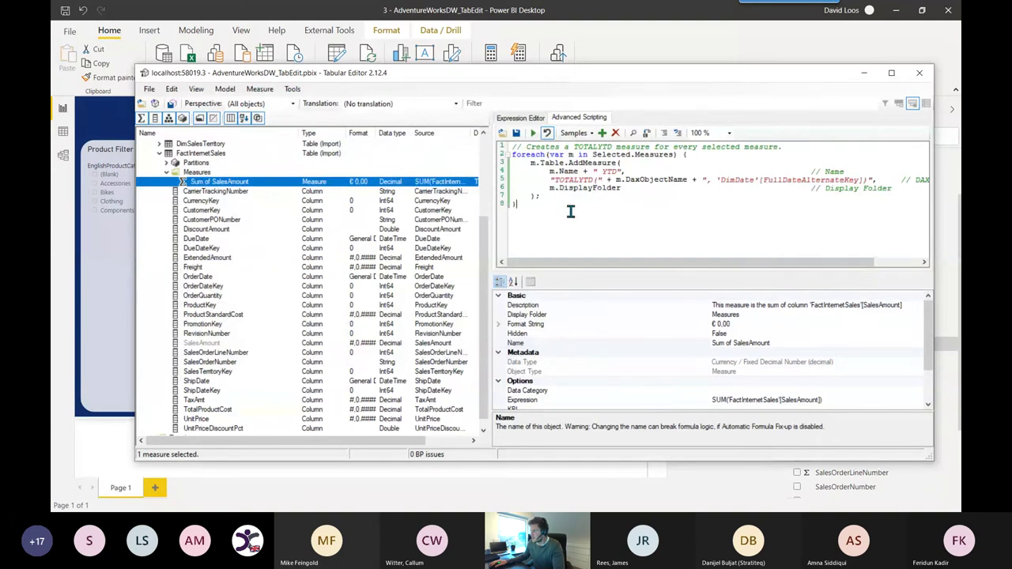
# Review the YTD script's loop over selected measures and its name, TOTALYTD expression and display folder lines.
pyautogui.moveTo(569, 209); pyautogui.dragTo(508, 156)
pyautogui.click(610, 178)
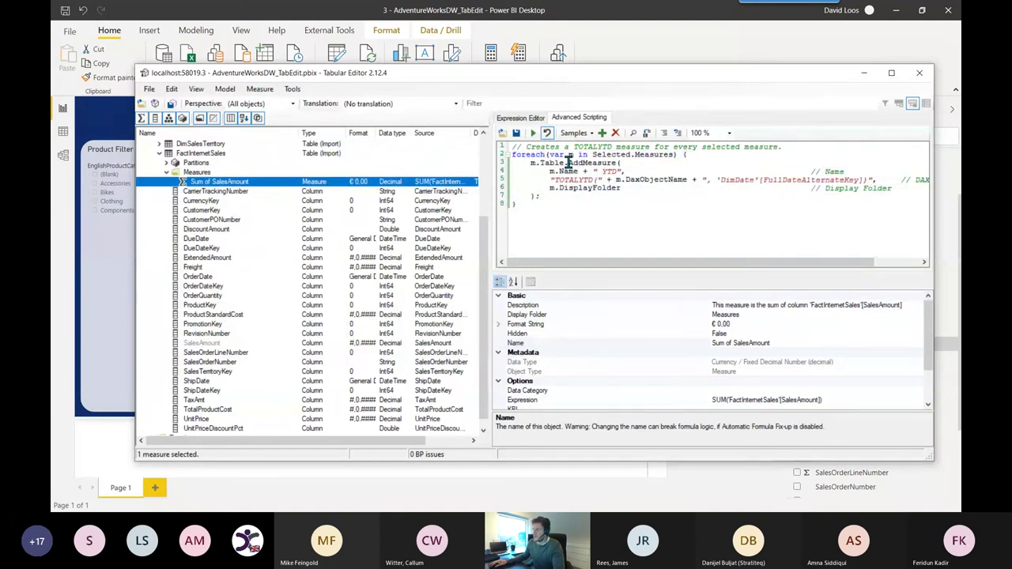
pyautogui.moveTo(578, 155); pyautogui.dragTo(602, 179)
pyautogui.click(611, 182)
pyautogui.click(592, 192)
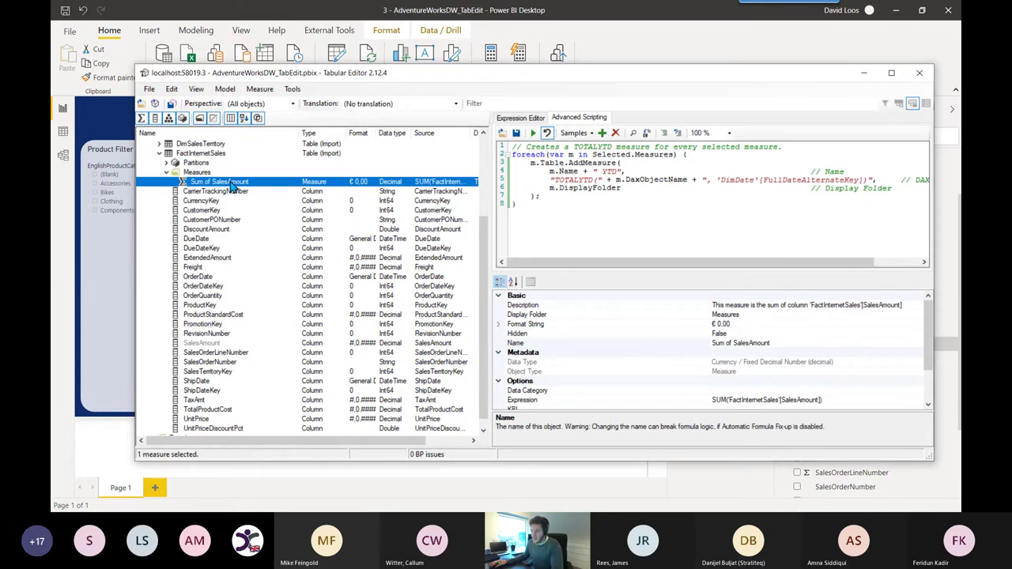
pyautogui.click(603, 133)
pyautogui.click(289, 197)
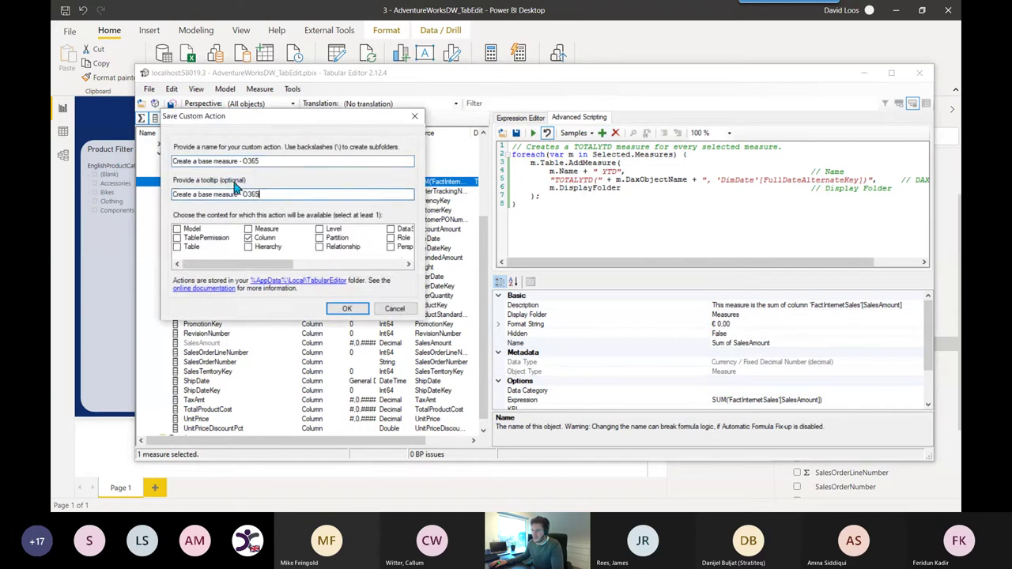
pyautogui.click(249, 237)
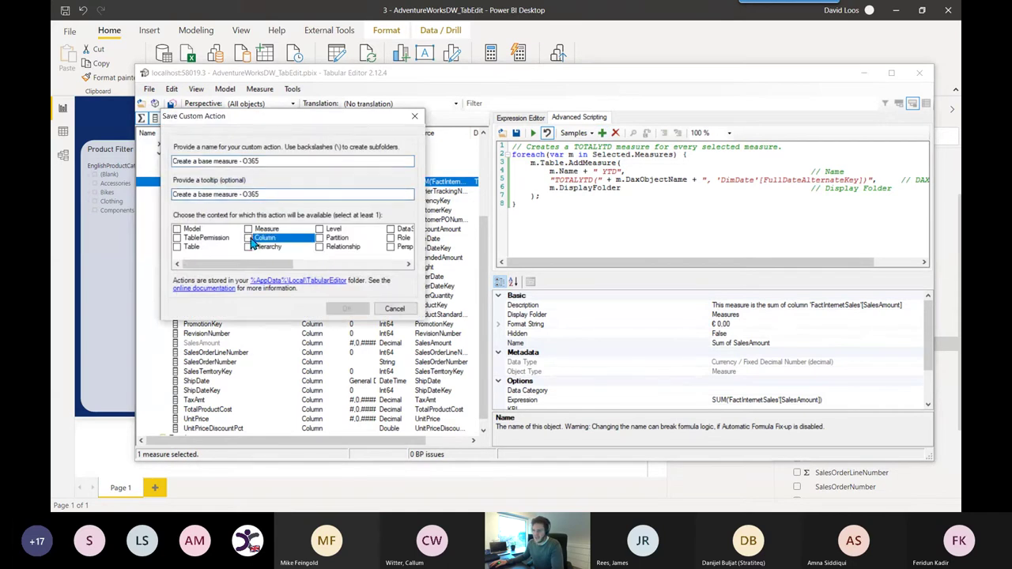
pyautogui.click(266, 229)
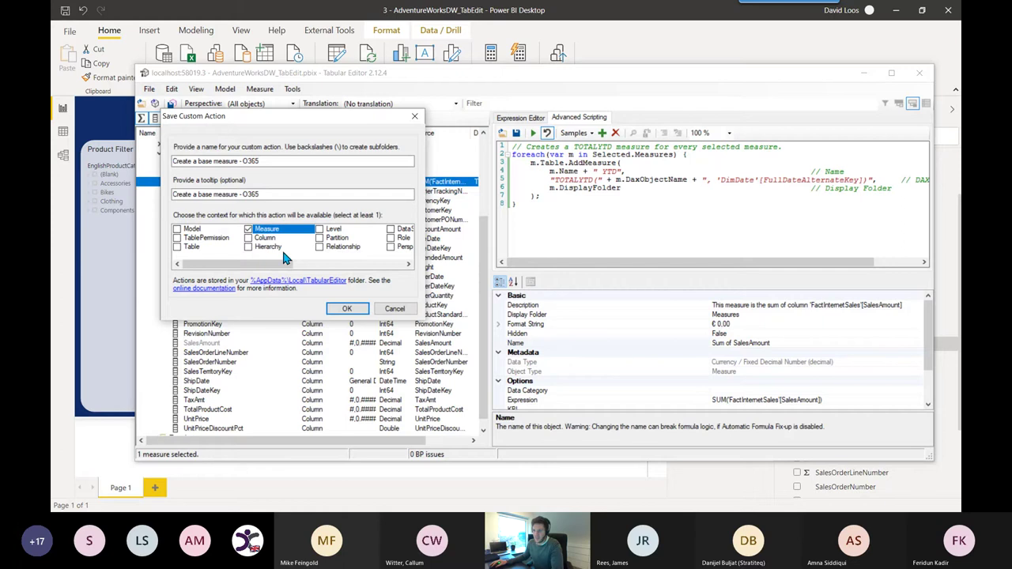
pyautogui.click(395, 309)
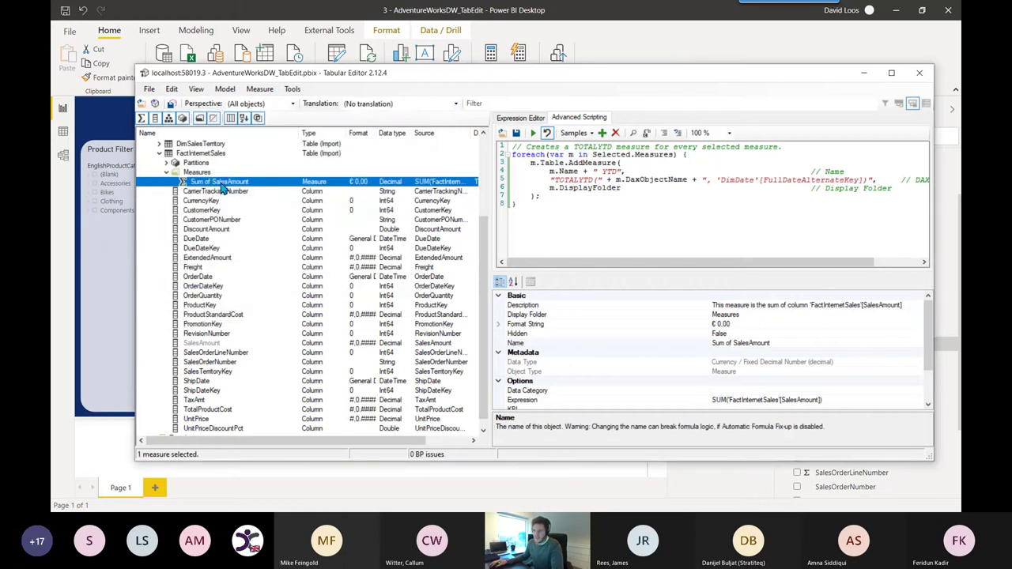
# Run the Create YTD Measure custom action on Sum of SalesAmount and save the model changes to the connected database.
pyautogui.rightClick(223, 189)
pyautogui.moveTo(307, 298)
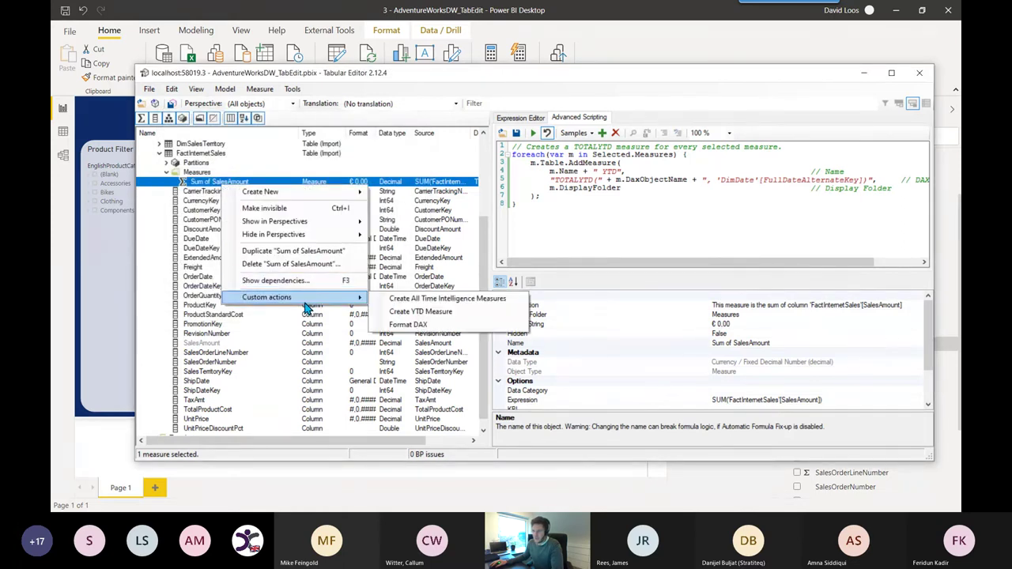
pyautogui.click(405, 313)
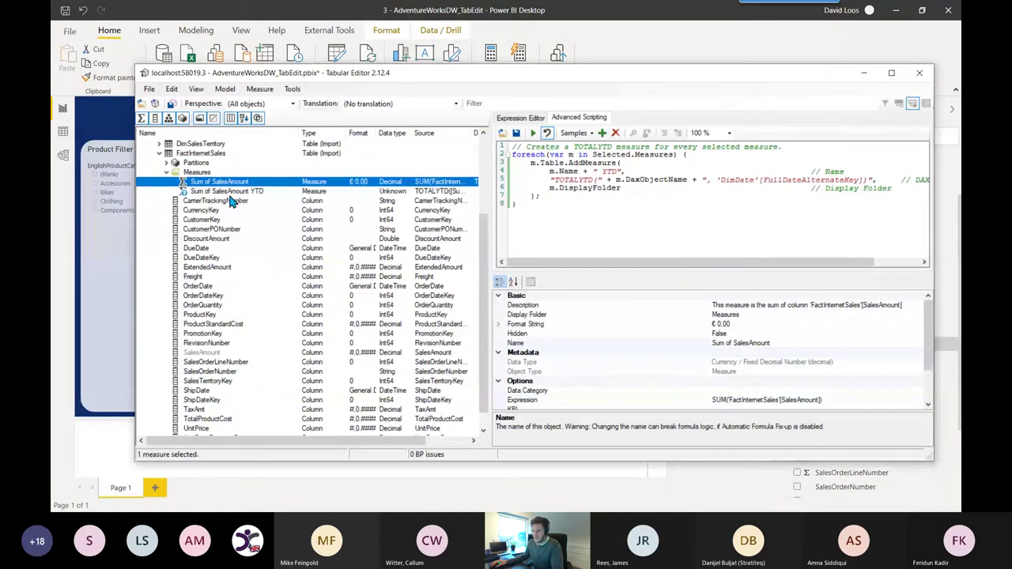
pyautogui.click(235, 193)
pyautogui.hotkey('ctrl', 's')
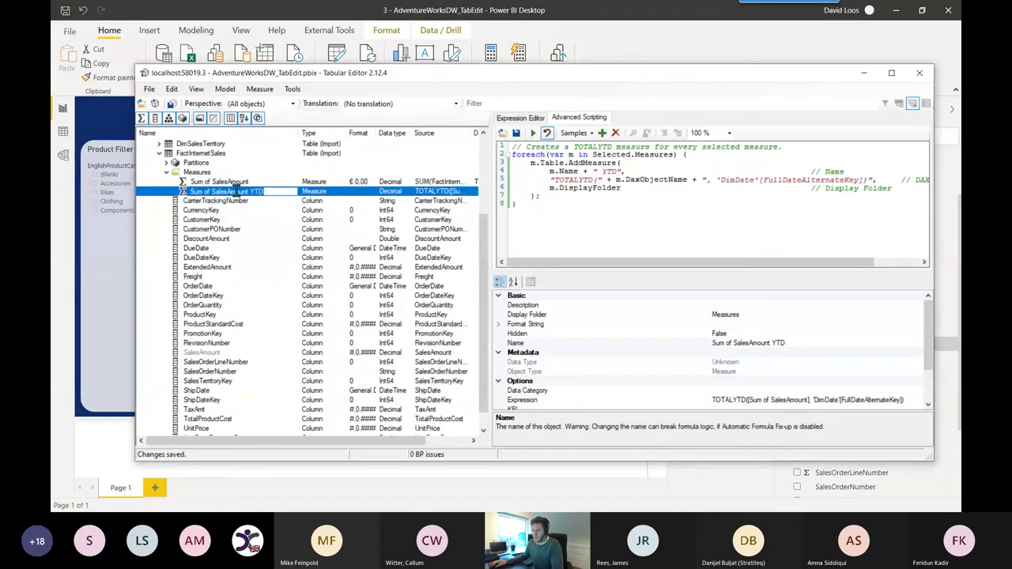
pyautogui.press('Up')
# Check the Measures folder in Power BI Desktop, and compare the DAX expressions of Sum of SalesAmount YTD and Sum of SalesAmount in Tabular Editor.
pyautogui.hotkey('alt', 'Tab')
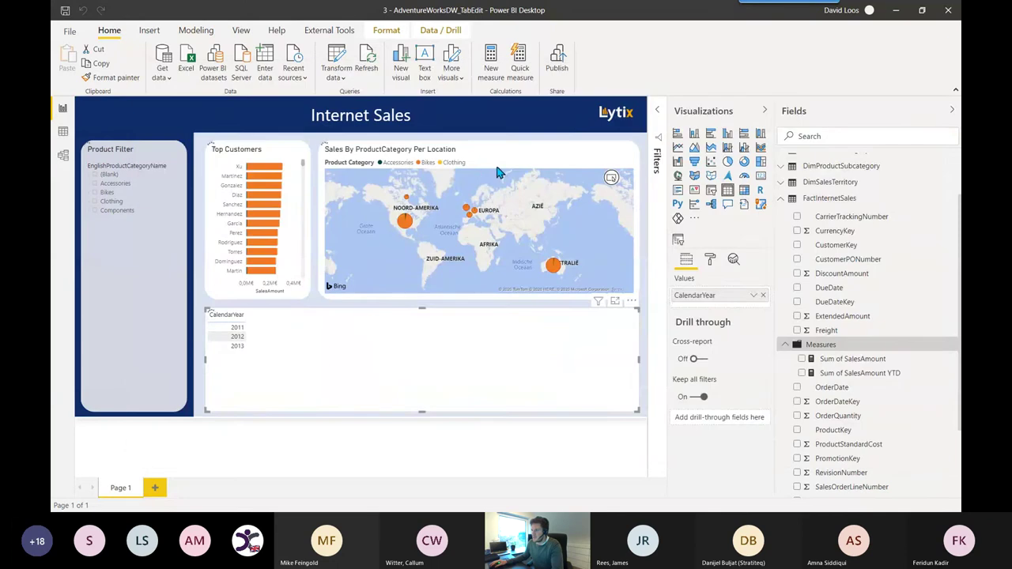
pyautogui.hotkey('alt', 'Tab')
pyautogui.click(235, 192)
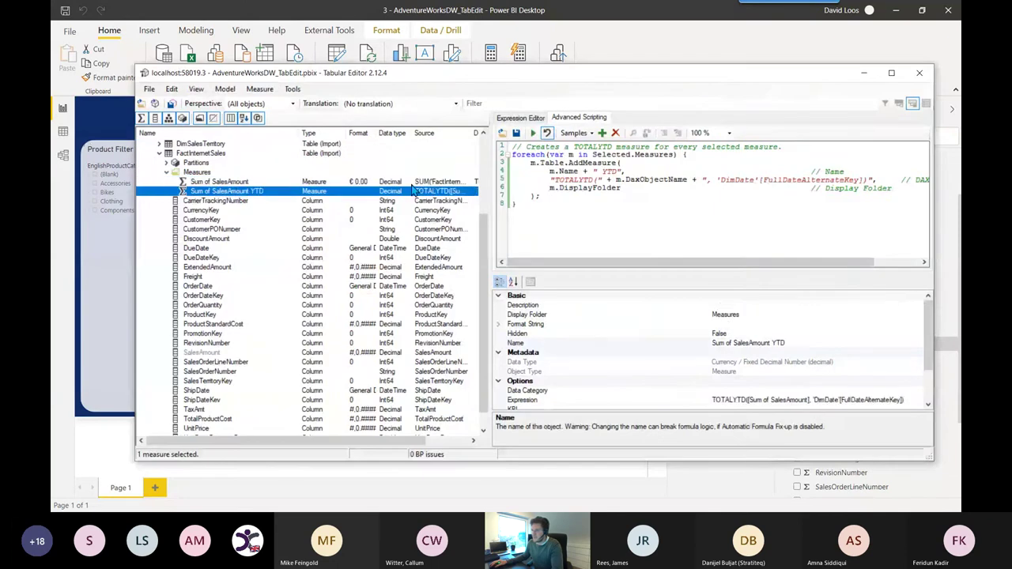
pyautogui.click(521, 118)
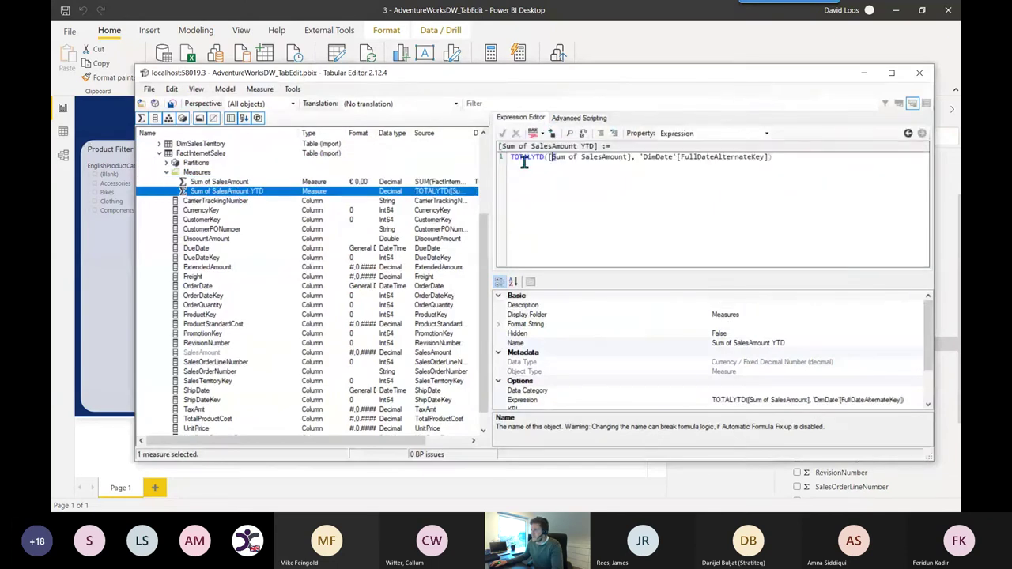
pyautogui.moveTo(523, 161); pyautogui.dragTo(628, 160)
pyautogui.click(622, 161)
pyautogui.moveTo(640, 157); pyautogui.dragTo(767, 159)
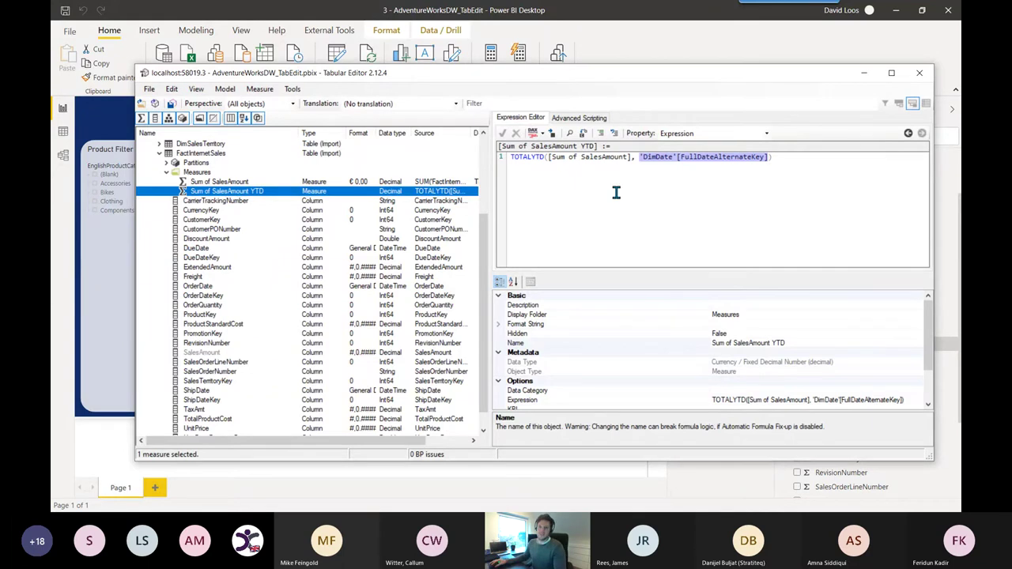
pyautogui.click(243, 182)
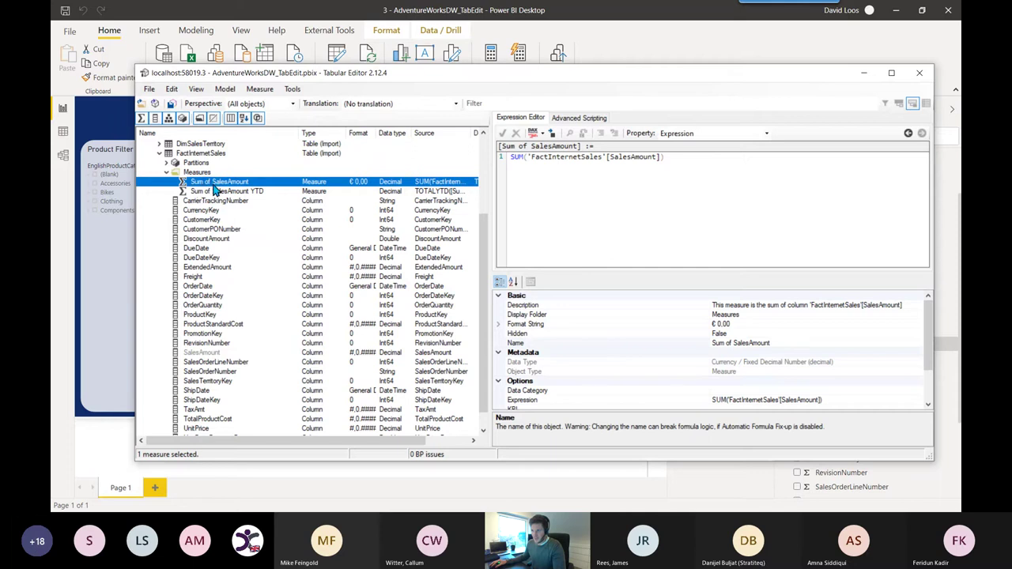
pyautogui.click(211, 192)
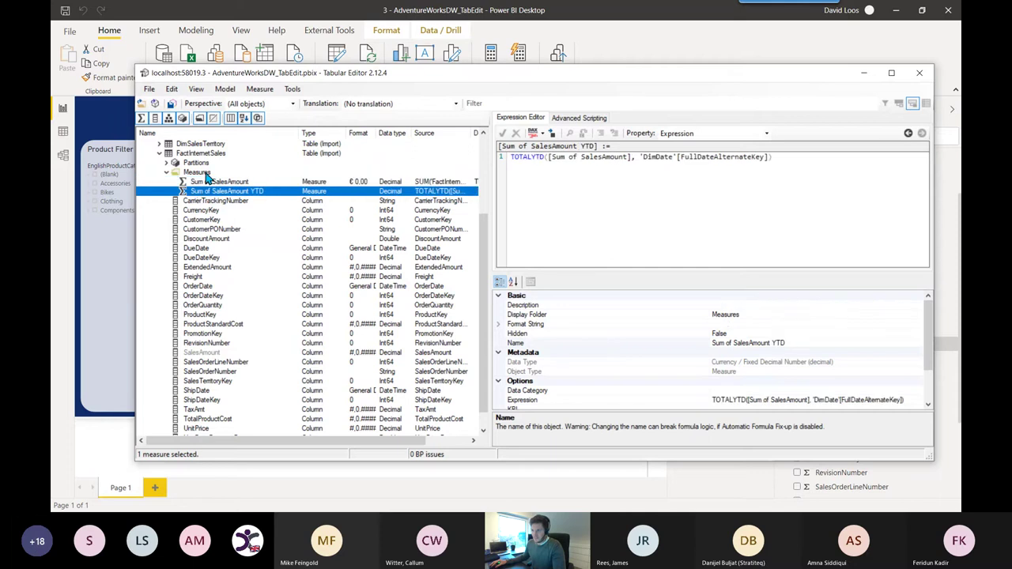
# Select Sum of SalesAmount, load the Create All Time Intelligence script file and review its year-to-date, previous year, year-over-year and quarter-to-date sections.
pyautogui.click(210, 183)
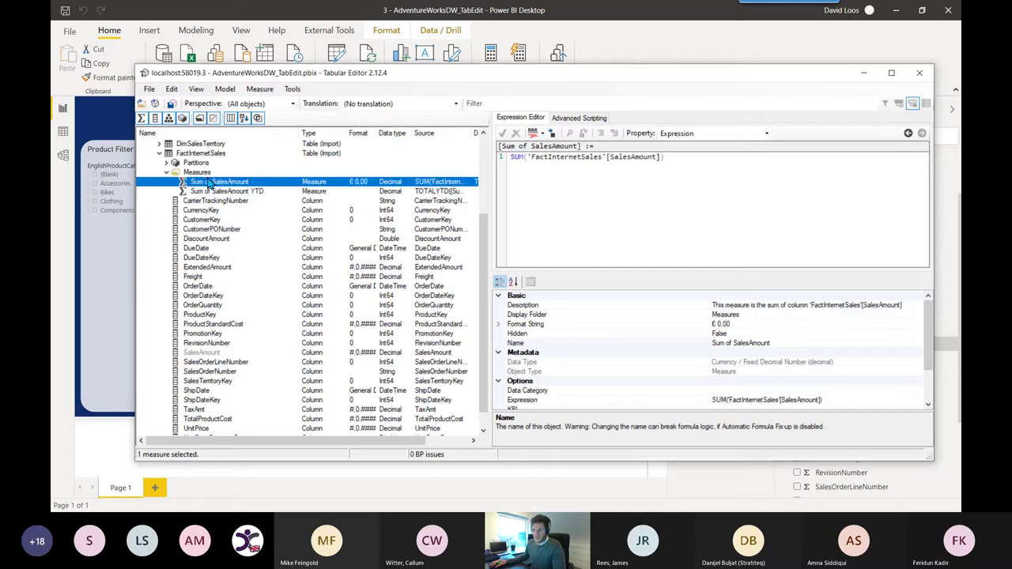
pyautogui.click(588, 118)
pyautogui.click(504, 134)
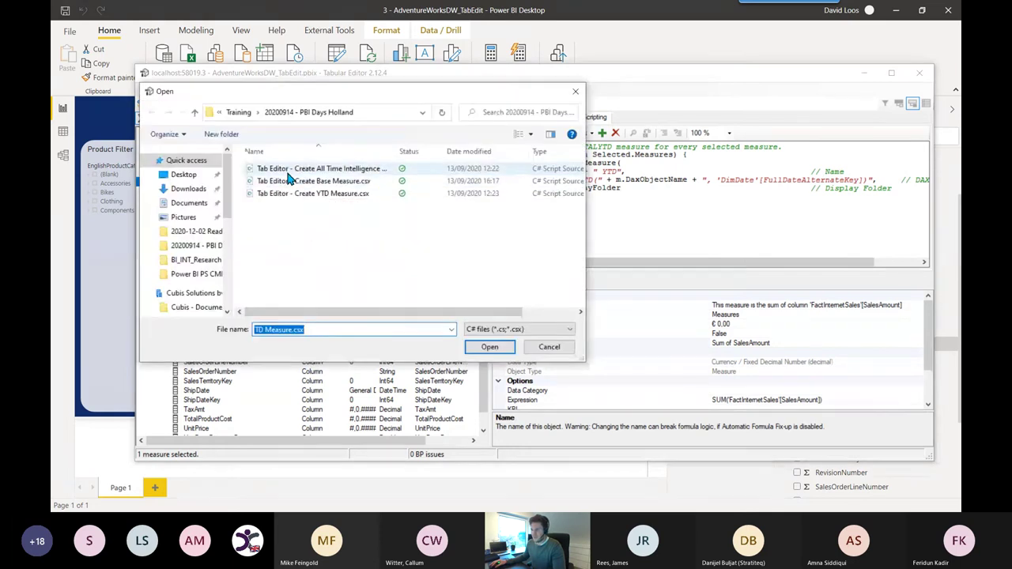
pyautogui.click(369, 168)
pyautogui.click(489, 346)
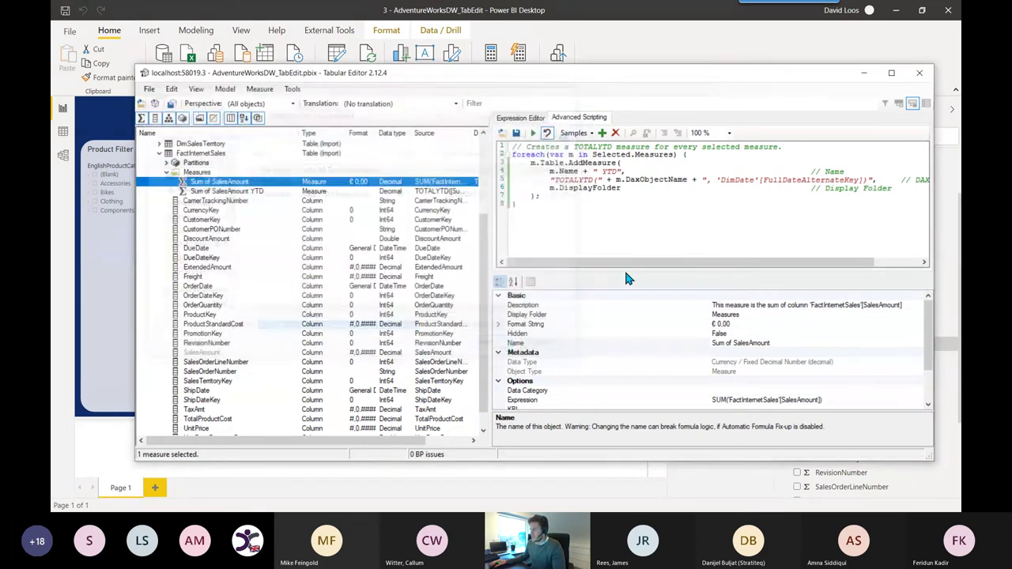
pyautogui.scroll(-1, 644, 196)
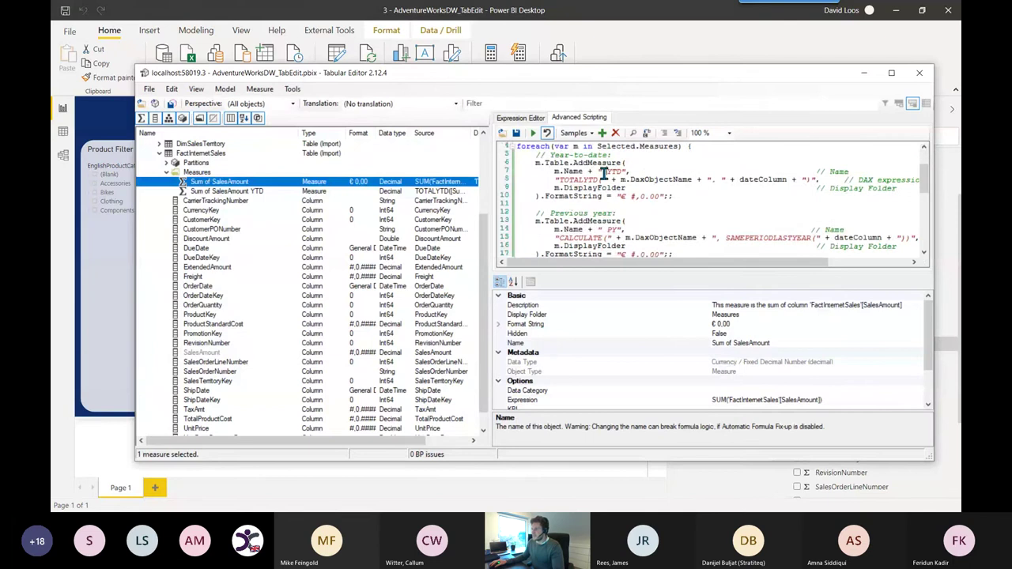
pyautogui.scroll(-4, 616, 186)
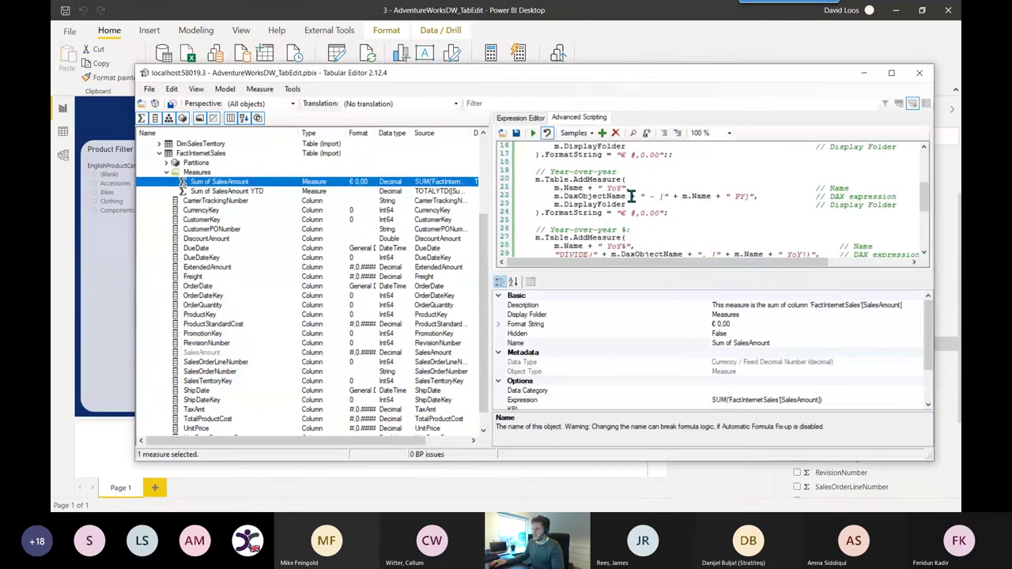
pyautogui.scroll(-3, 630, 196)
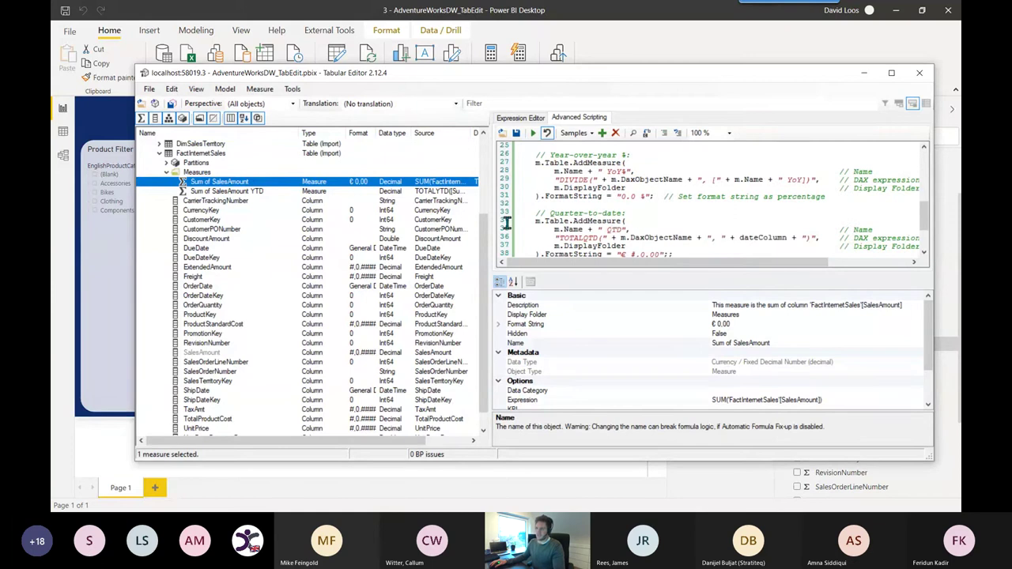
# Run the Create All Time Intelligence Measures custom action on Sum of SalesAmount and save the model changes.
pyautogui.rightClick(226, 184)
pyautogui.moveTo(311, 293)
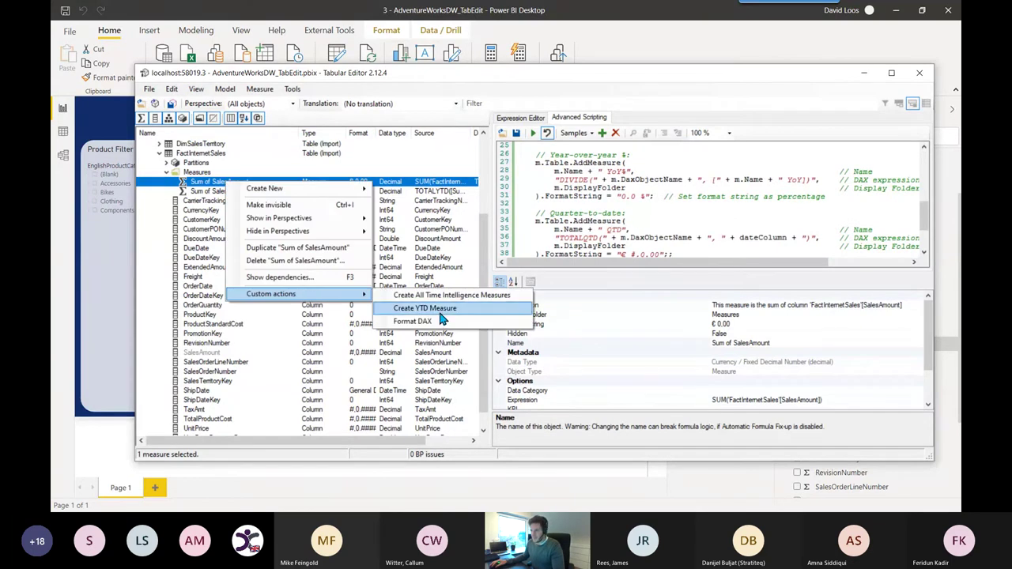
pyautogui.click(443, 295)
pyautogui.click(230, 201)
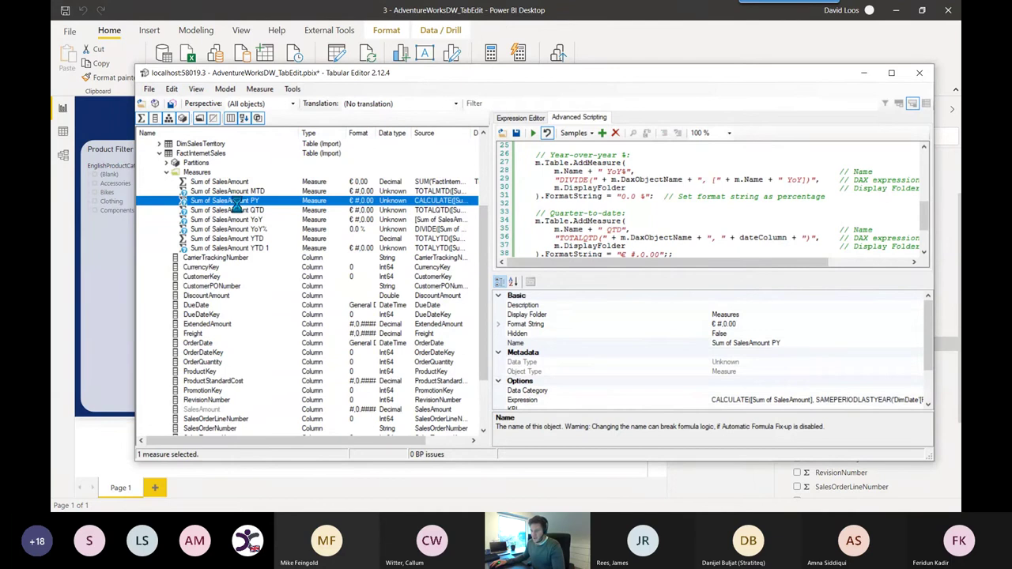
pyautogui.hotkey('ctrl', 's')
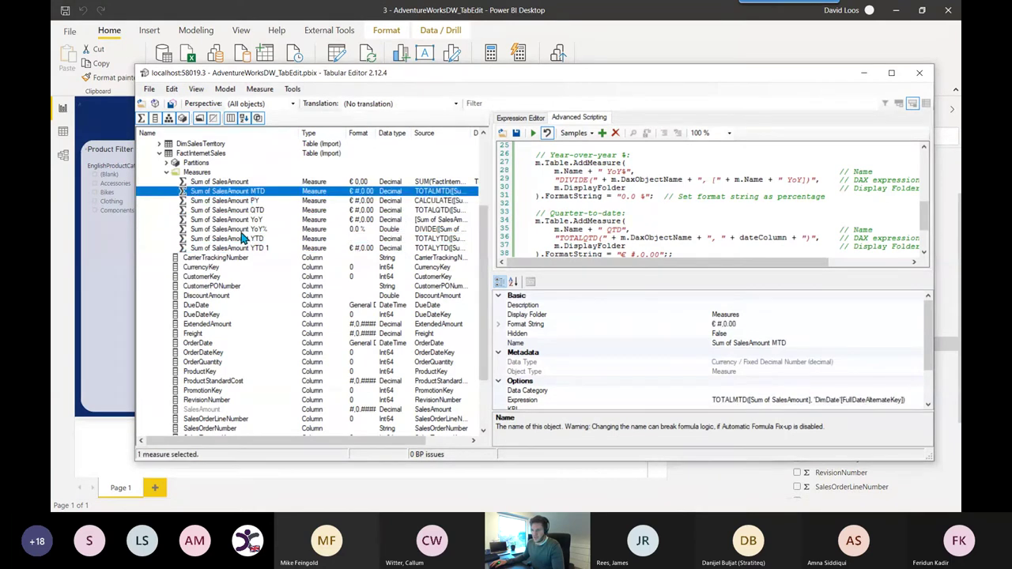
# Inspect the Sum of SalesAmount YoY% measure and delete the duplicate Sum of SalesAmount YTD 1 measure from the Measures folder.
pyautogui.click(243, 231)
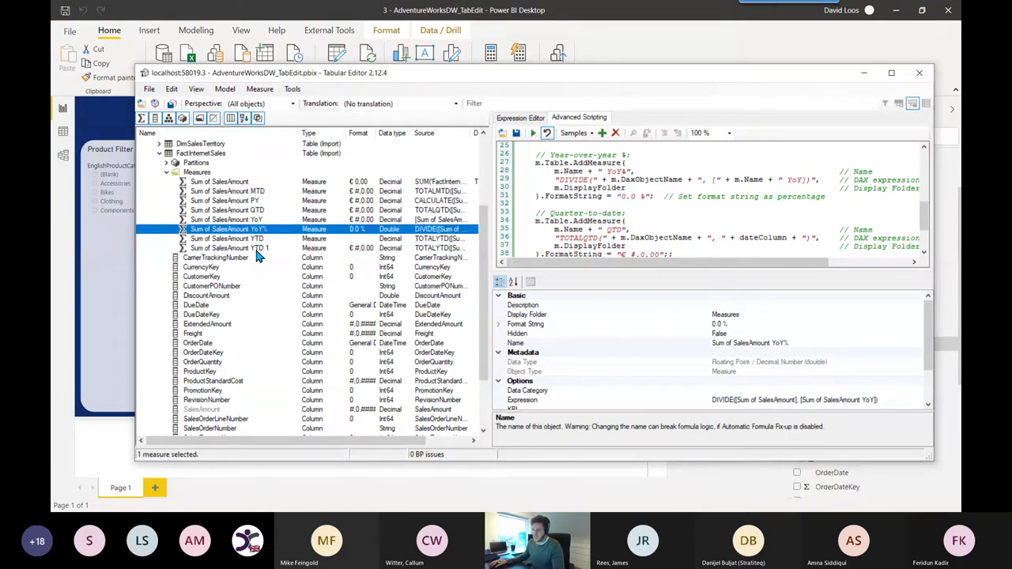
pyautogui.click(254, 247)
pyautogui.press('Delete')
pyautogui.click(237, 211)
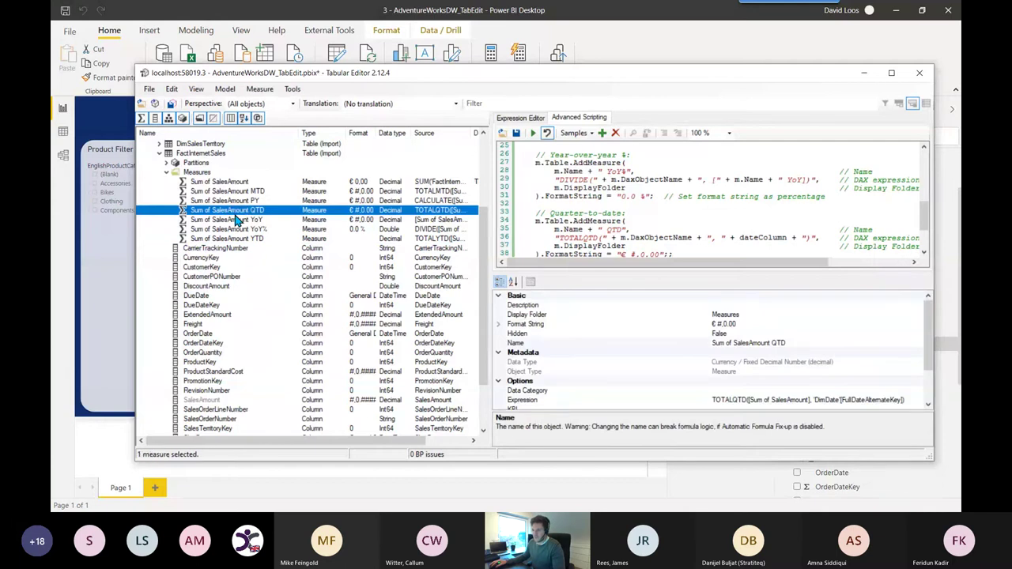
# Save the model changes, and delete the whole Measures folder with all its measures from FactInternetSales.
pyautogui.hotkey('ctrl', 's')
pyautogui.click(190, 182)
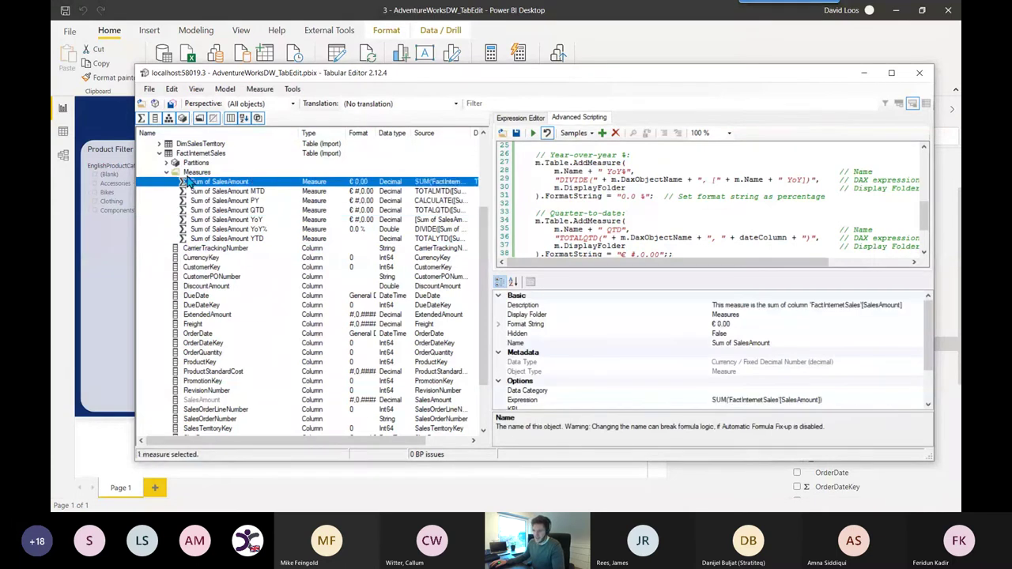
pyautogui.click(188, 174)
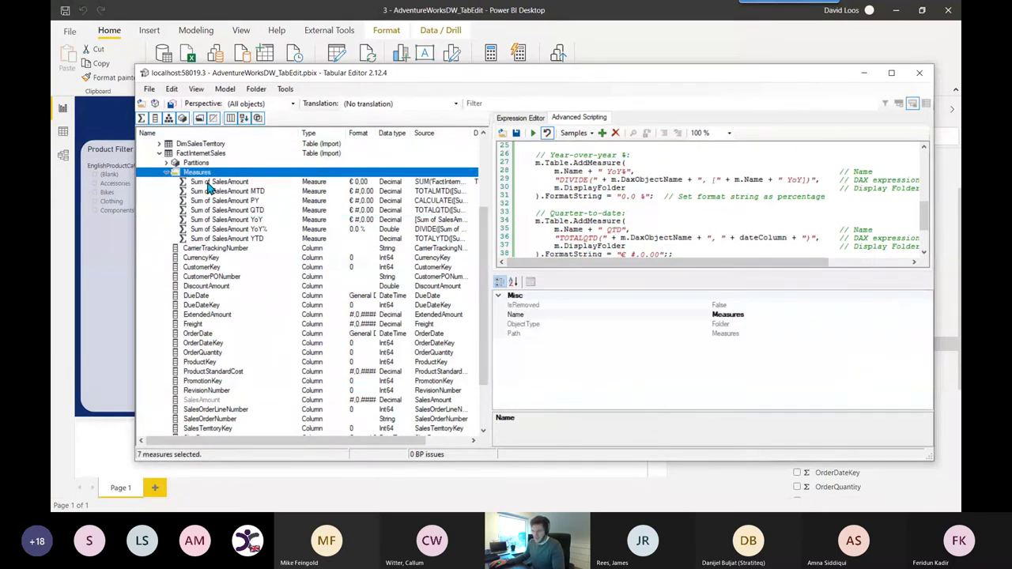
pyautogui.click(209, 184)
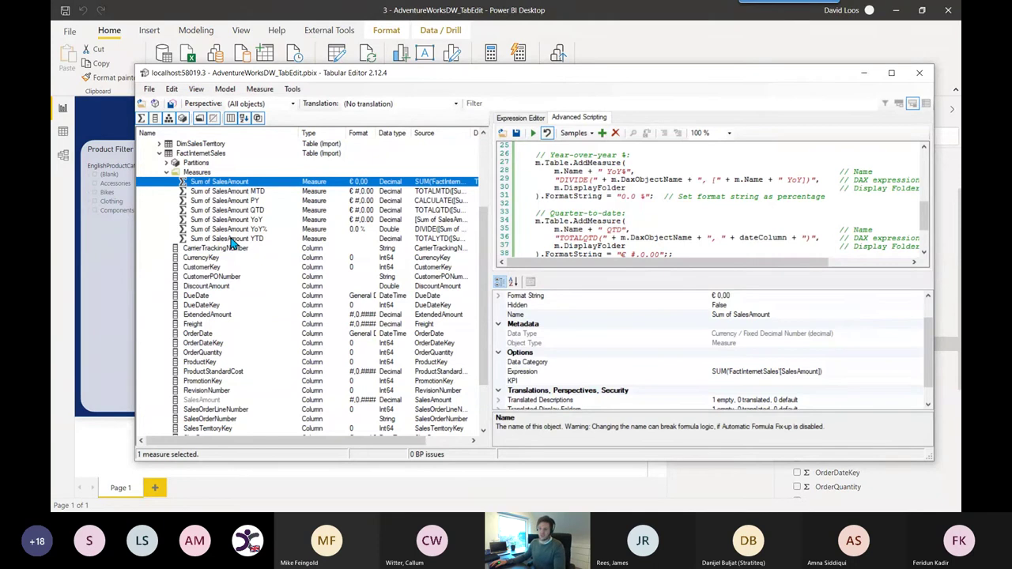
pyautogui.click(202, 173)
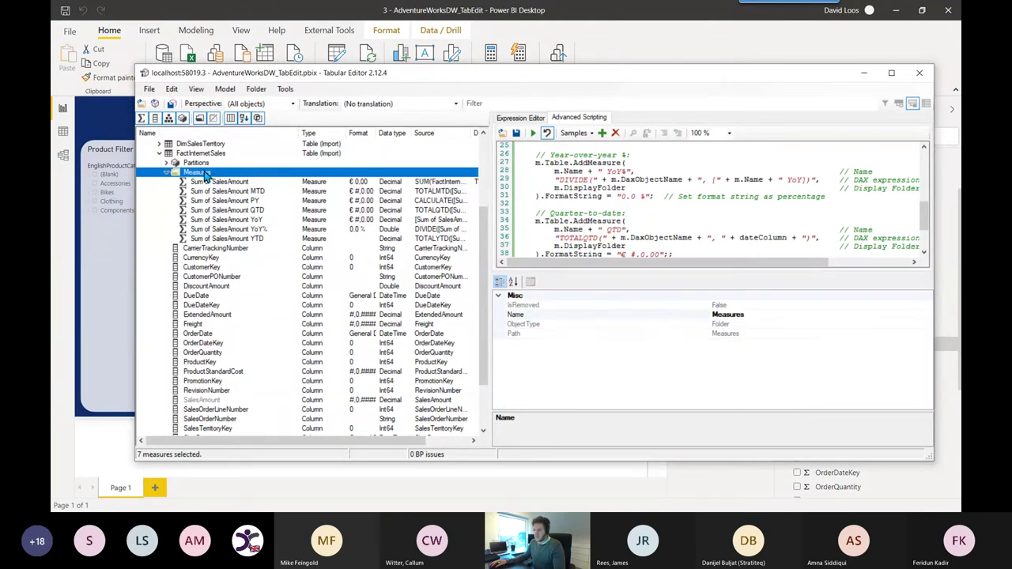
pyautogui.press('Delete')
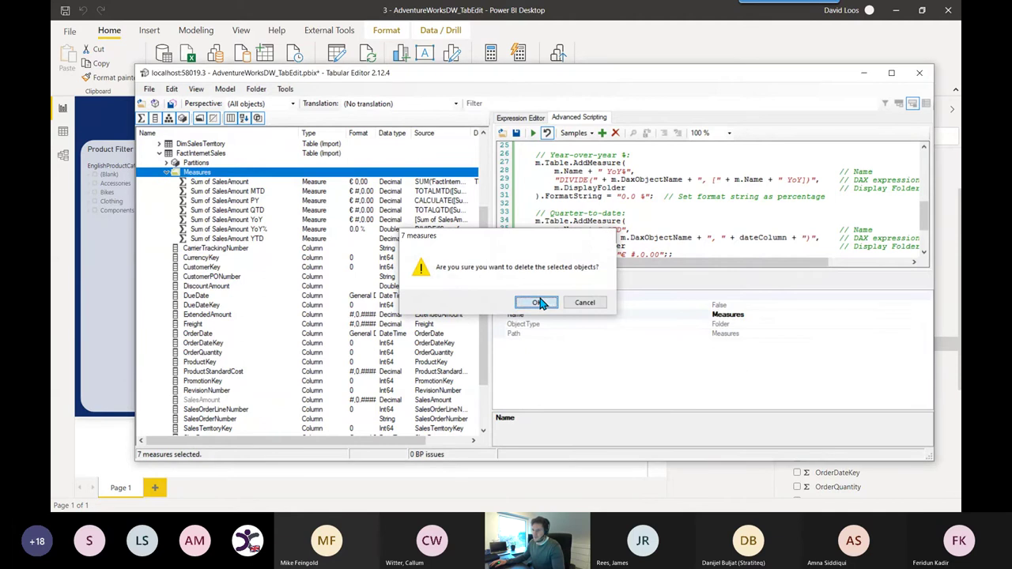
pyautogui.click(540, 304)
# Run the Create Base Measure custom action on the SalesAmount, DiscountAmount and TotalProductCost columns together.
pyautogui.click(204, 220)
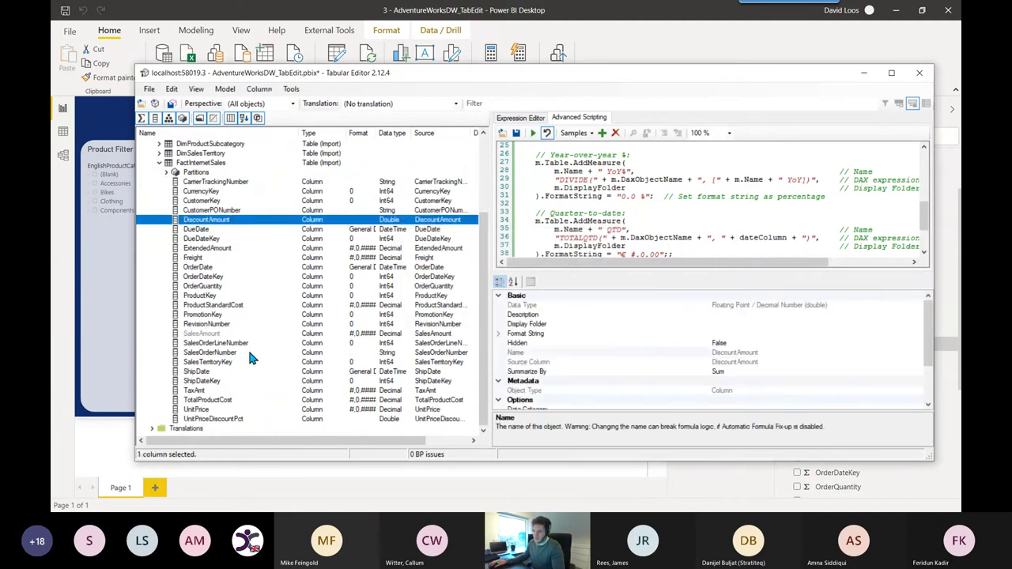
pyautogui.click(214, 333)
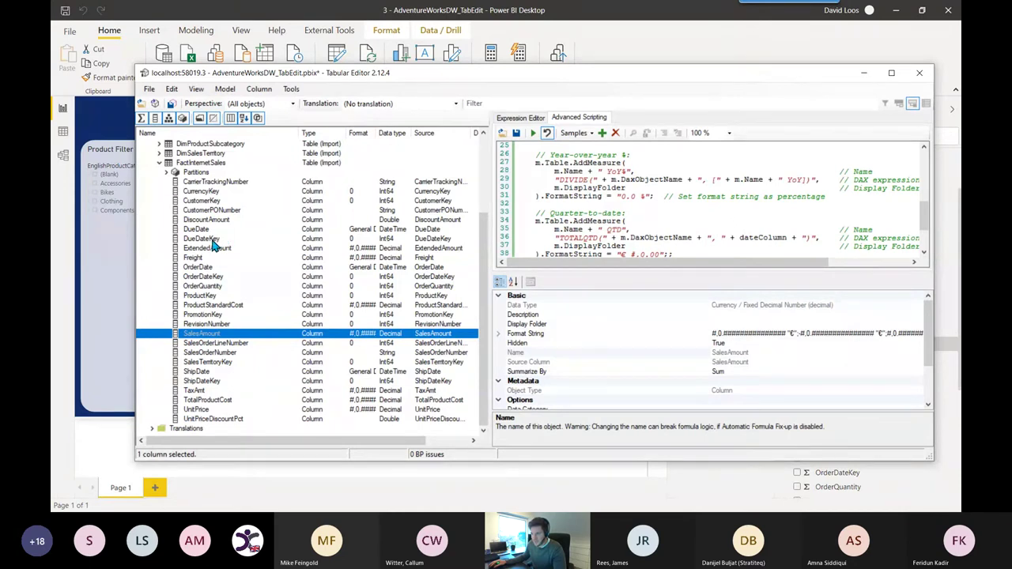
pyautogui.keyDown('ctrl'); pyautogui.click(205, 221); pyautogui.keyUp('ctrl')
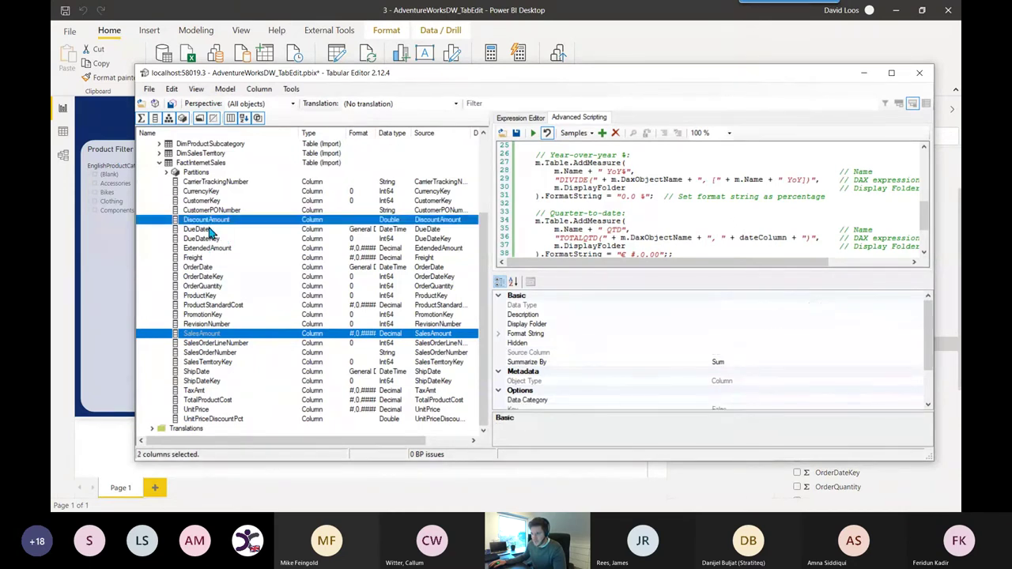
pyautogui.keyDown('ctrl'); pyautogui.click(222, 402); pyautogui.keyUp('ctrl')
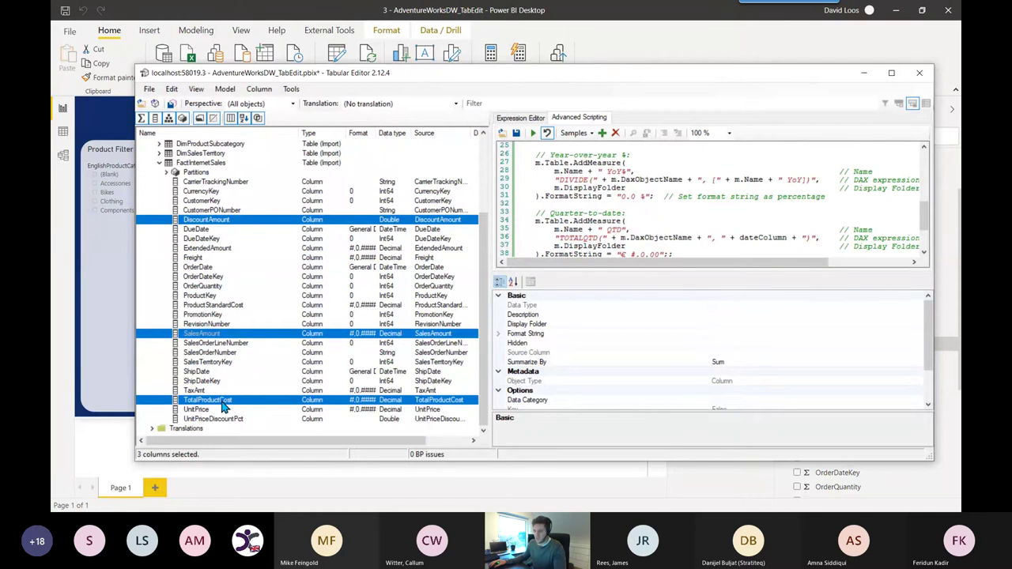
pyautogui.rightClick(222, 403)
pyautogui.moveTo(314, 480)
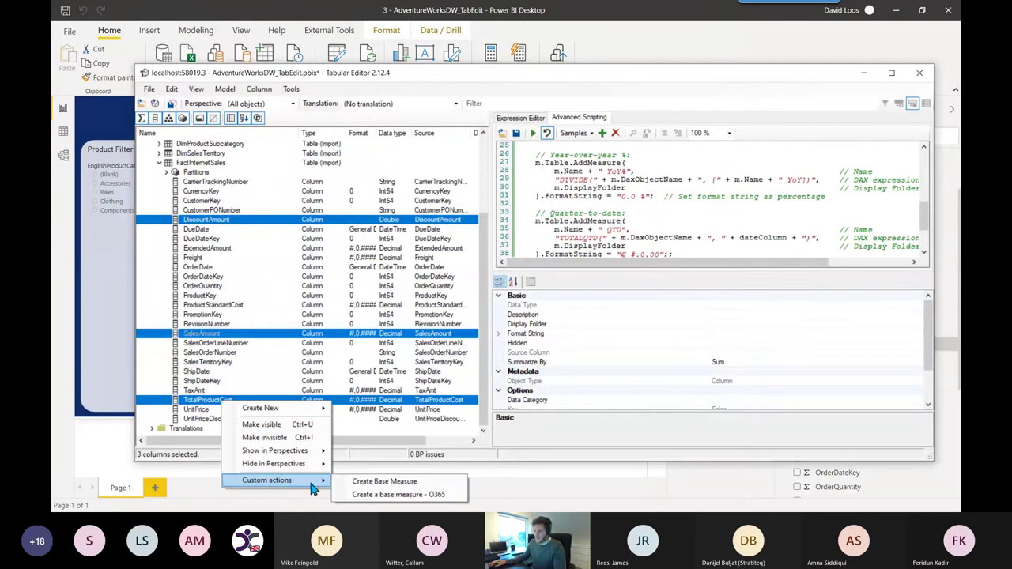
pyautogui.click(388, 482)
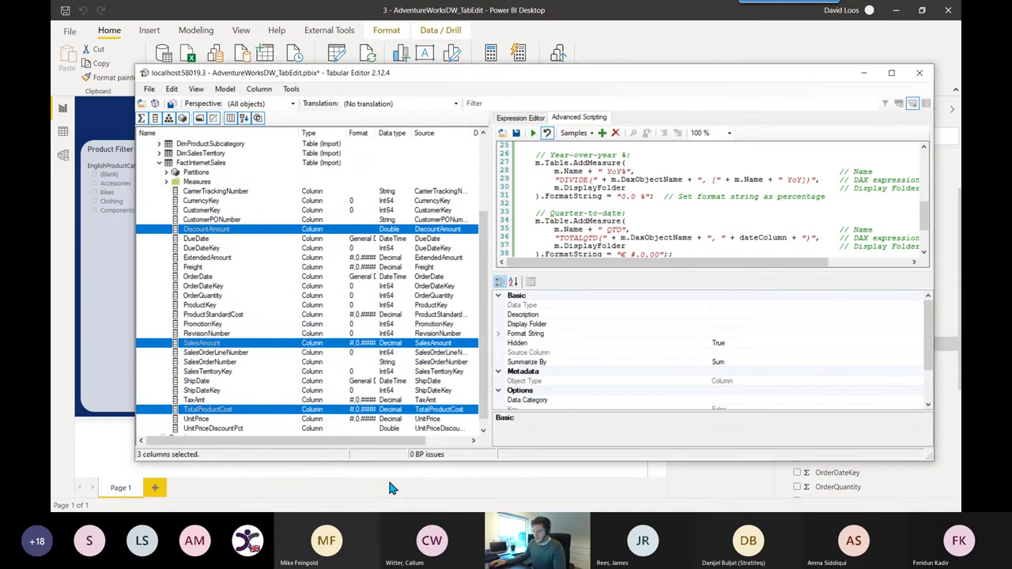
# Run the Create All Time Intelligence Measures custom action on the three base measures in the Measures folder and save the model.
pyautogui.click(168, 182)
pyautogui.click(199, 191)
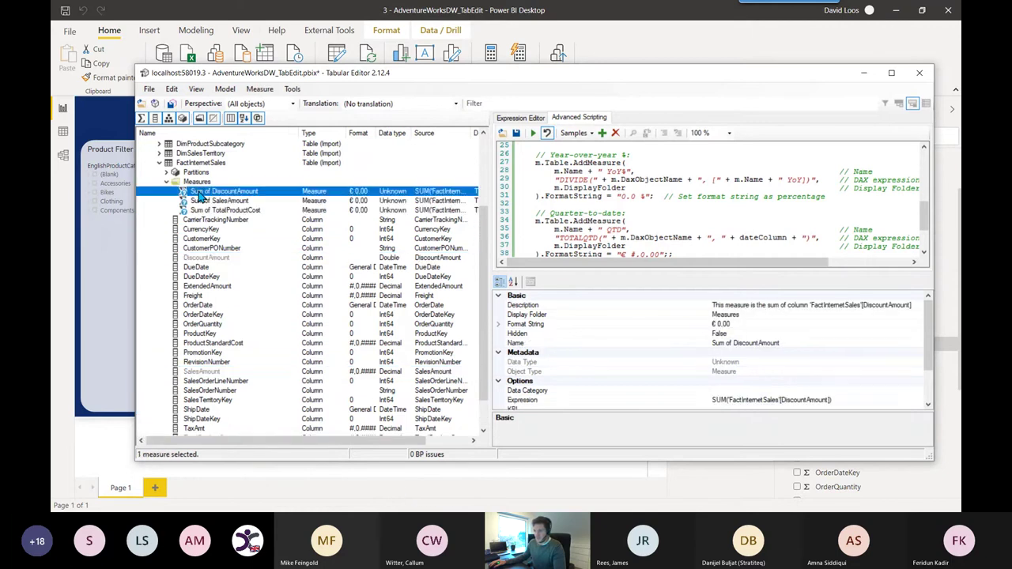
pyautogui.keyDown('shift'); pyautogui.click(218, 211); pyautogui.keyUp('shift')
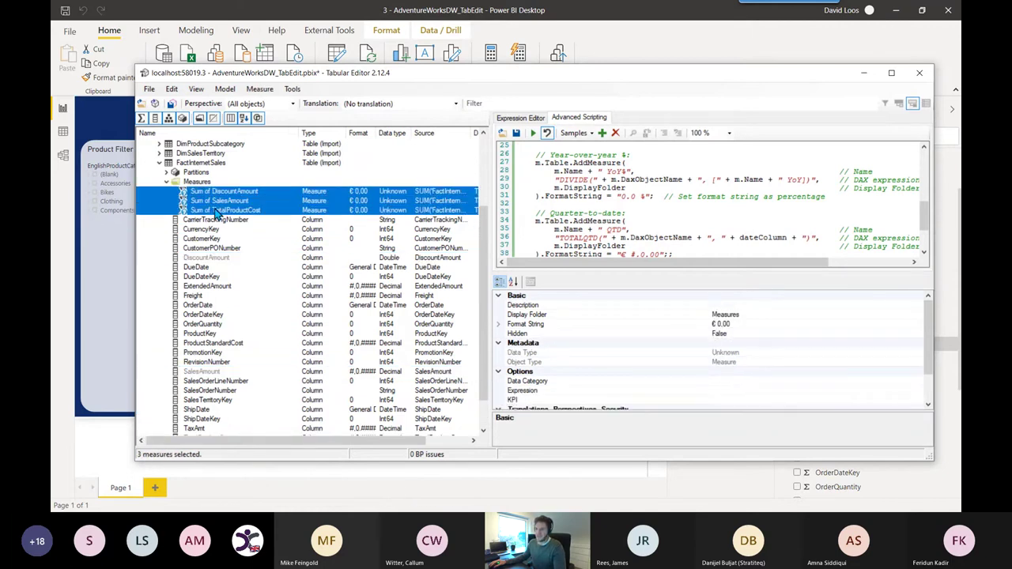
pyautogui.rightClick(218, 212)
pyautogui.moveTo(277, 309)
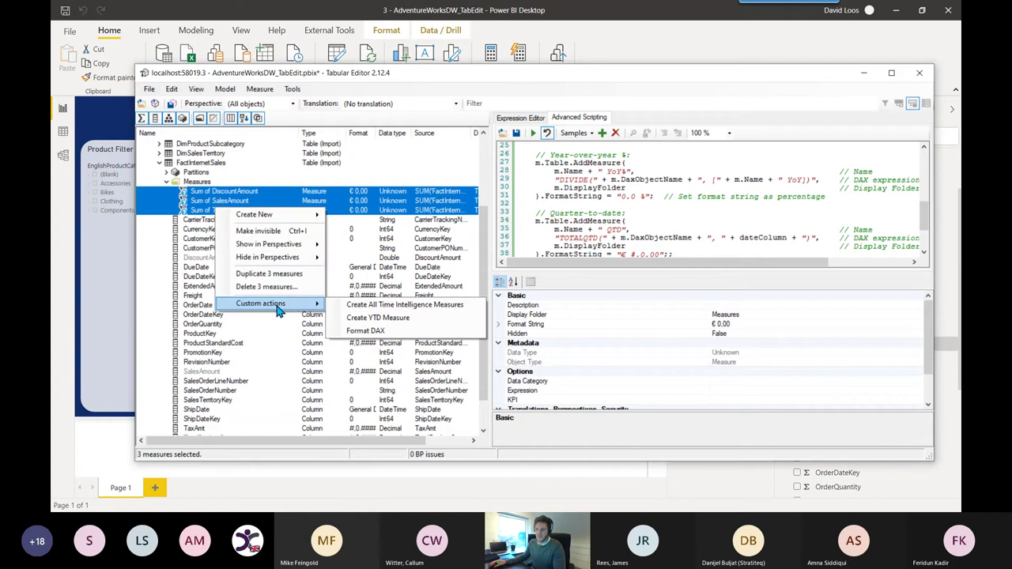
pyautogui.click(381, 307)
pyautogui.click(258, 267)
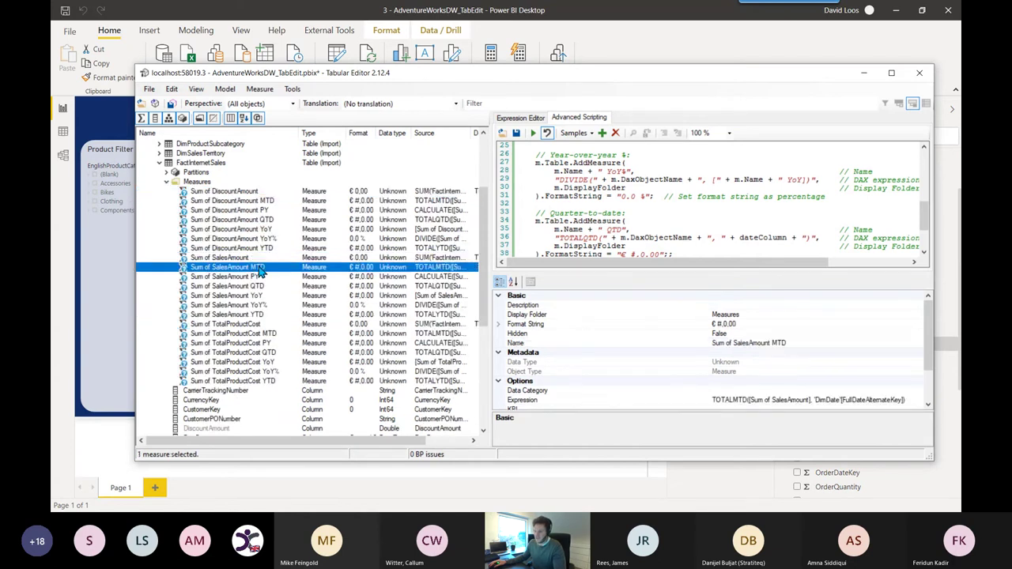
pyautogui.click(246, 315)
# Switch to Power BI Desktop and review the generated measures in the Measures folder of FactInternetSales.
pyautogui.click(944, 336)
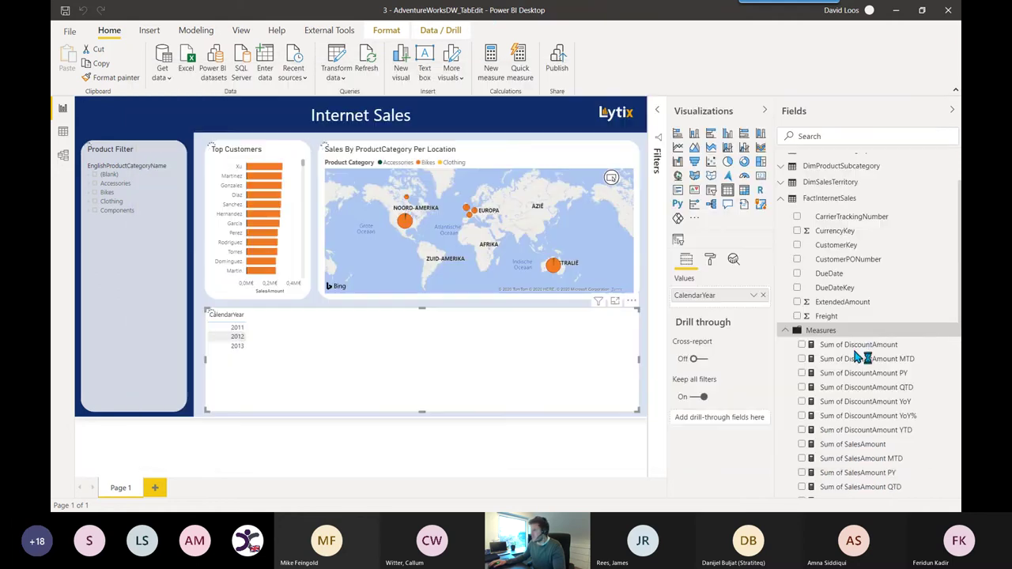
pyautogui.scroll(-6, 861, 328)
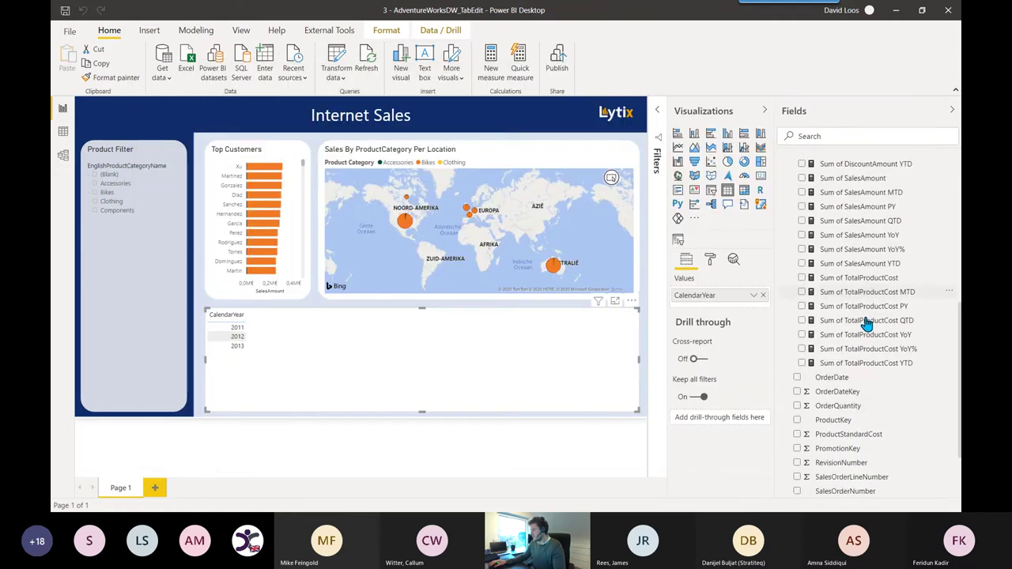
pyautogui.scroll(4, 866, 318)
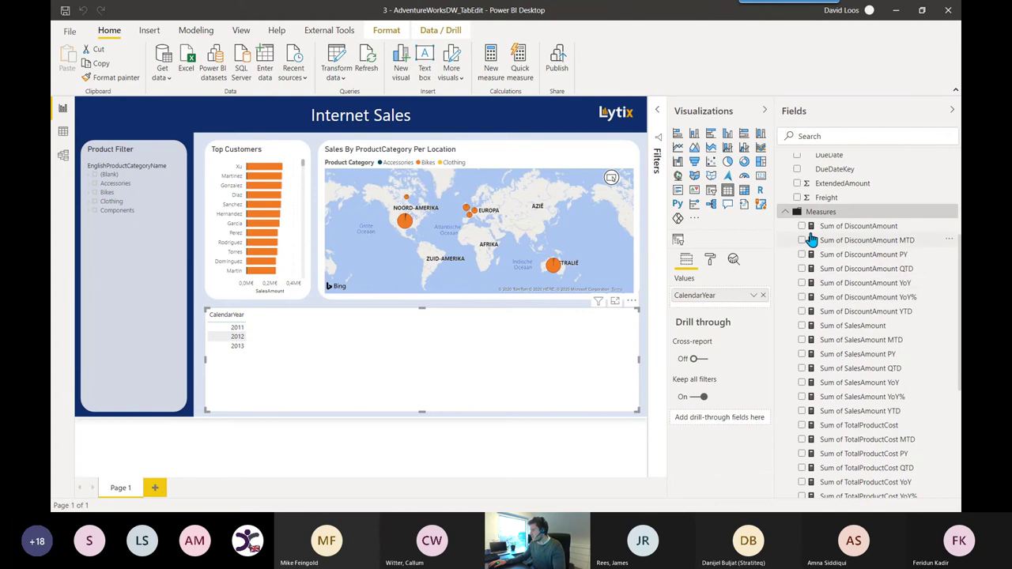
# Try Sum of DiscountAmount and Sum of DiscountAmount MTD in the CalendarYear table, and remove both again.
pyautogui.click(801, 227)
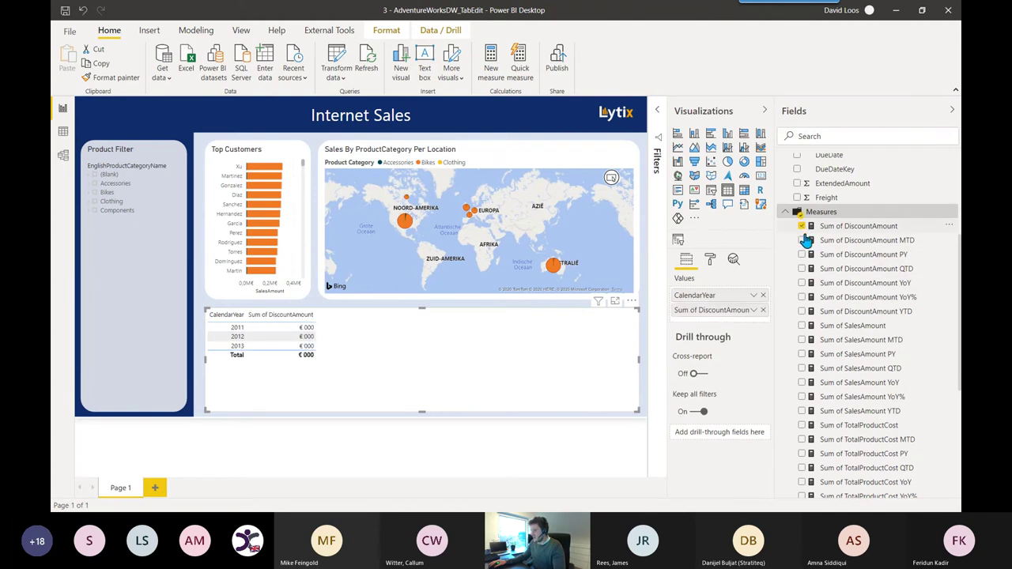
pyautogui.click(802, 240)
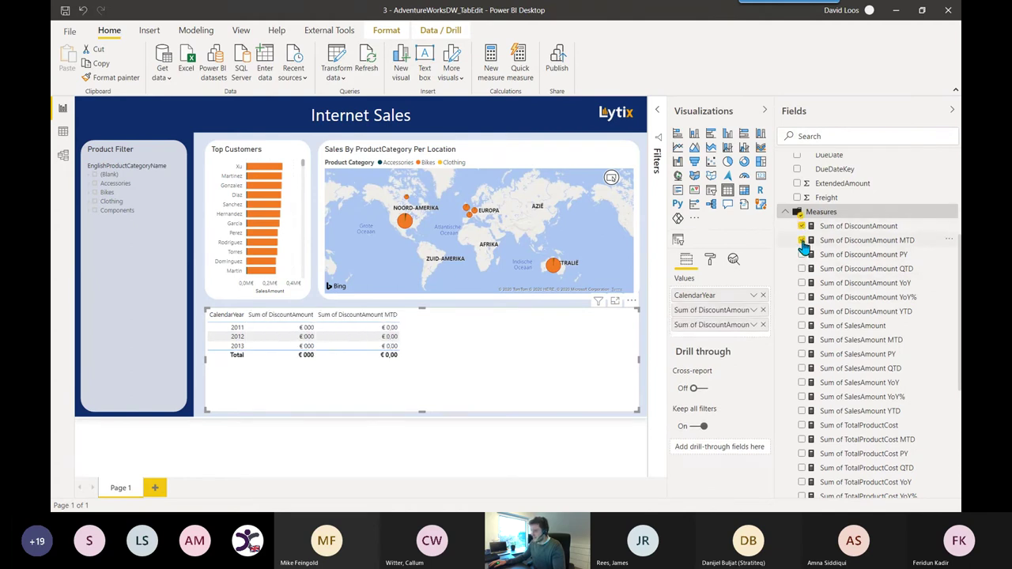
pyautogui.click(802, 226)
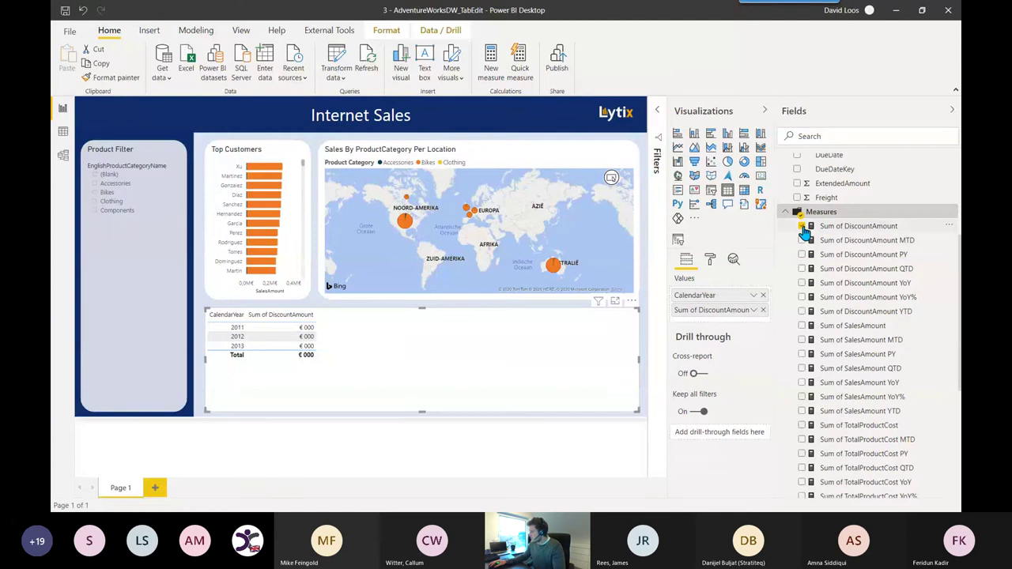
pyautogui.click(802, 240)
# Add Sum of SalesAmount and Sum of TotalProductCost to the CalendarYear table visual.
pyautogui.click(801, 326)
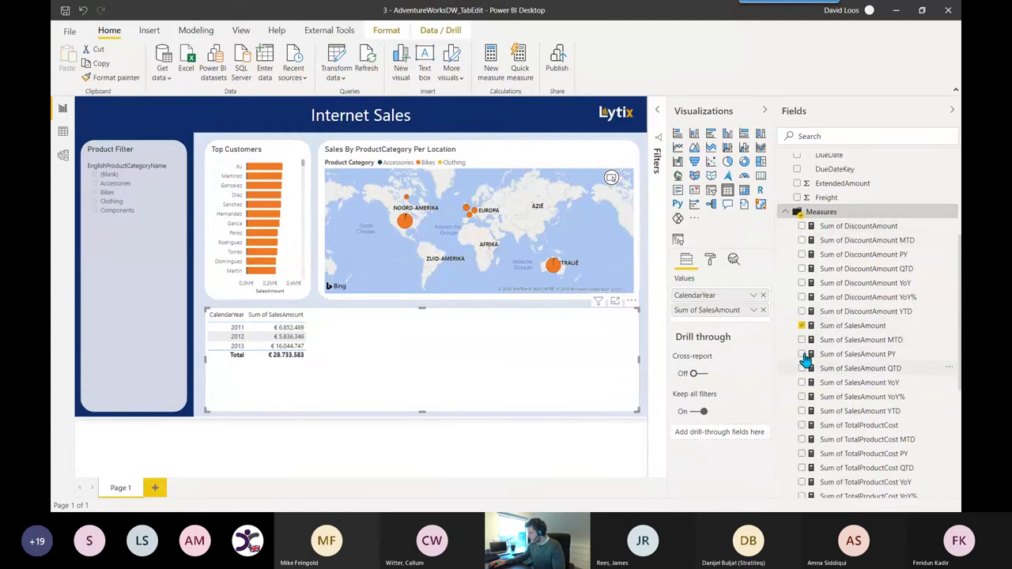
pyautogui.click(801, 425)
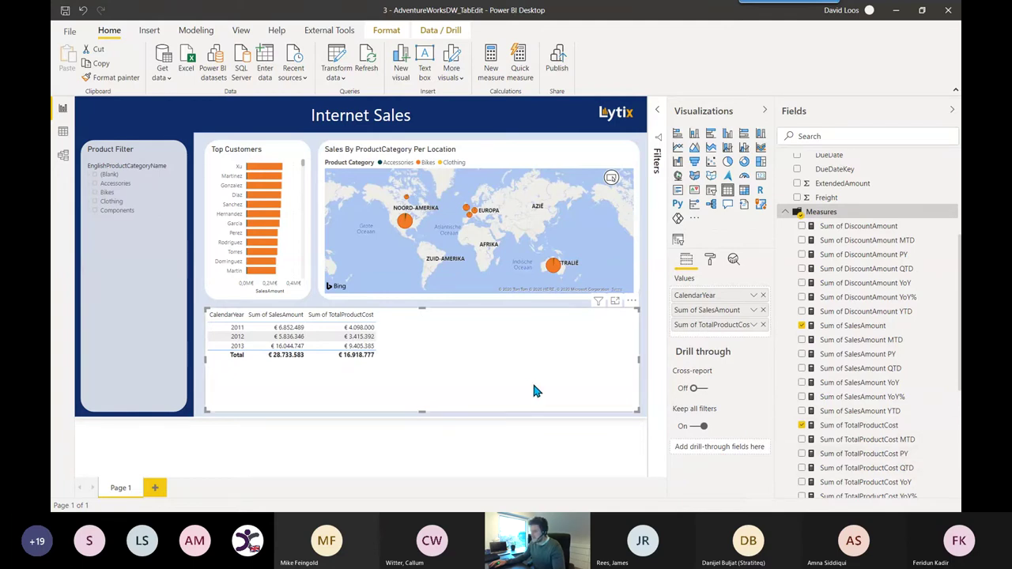
# Switch to Tabular Editor and inspect the Sum of SalesAmount MTD and Sum of TotalProductCost PY measures.
pyautogui.hotkey('alt', 'Tab')
pyautogui.click(230, 268)
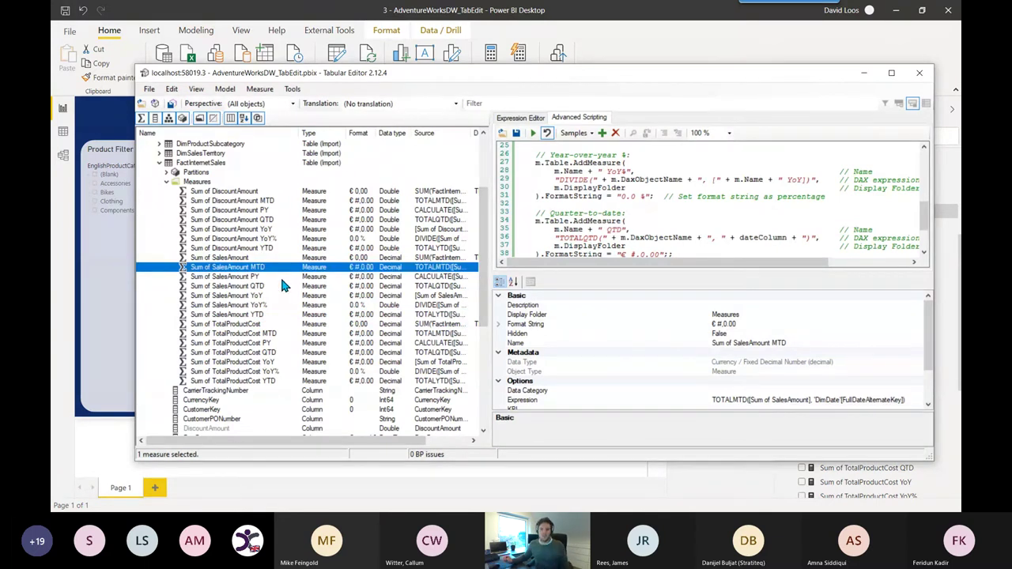
pyautogui.click(266, 345)
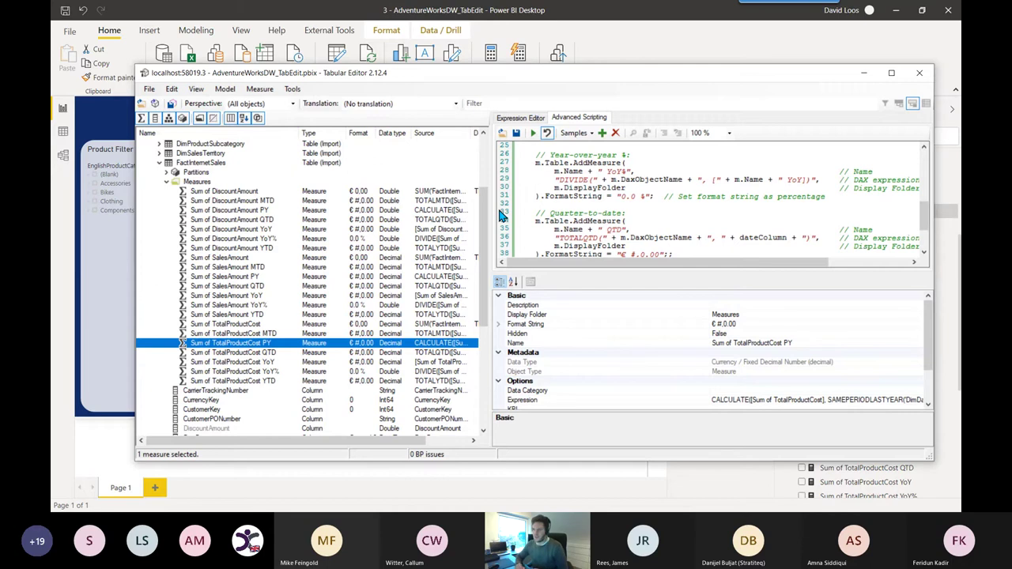
# Try to run the Format DAX custom action on the Sum of TotalProductCost measure.
pyautogui.click(246, 327)
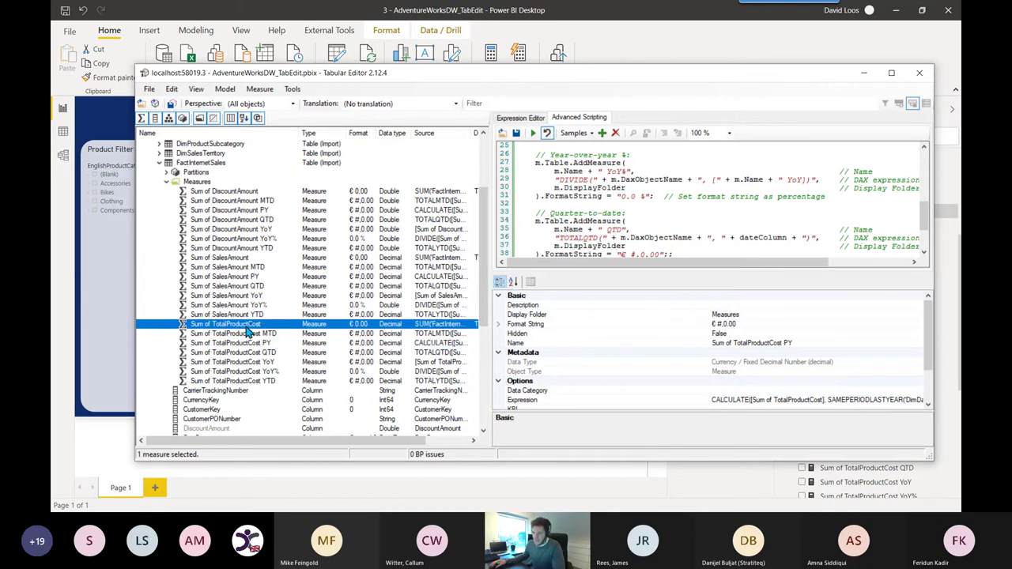
pyautogui.rightClick(247, 332)
pyautogui.moveTo(392, 438)
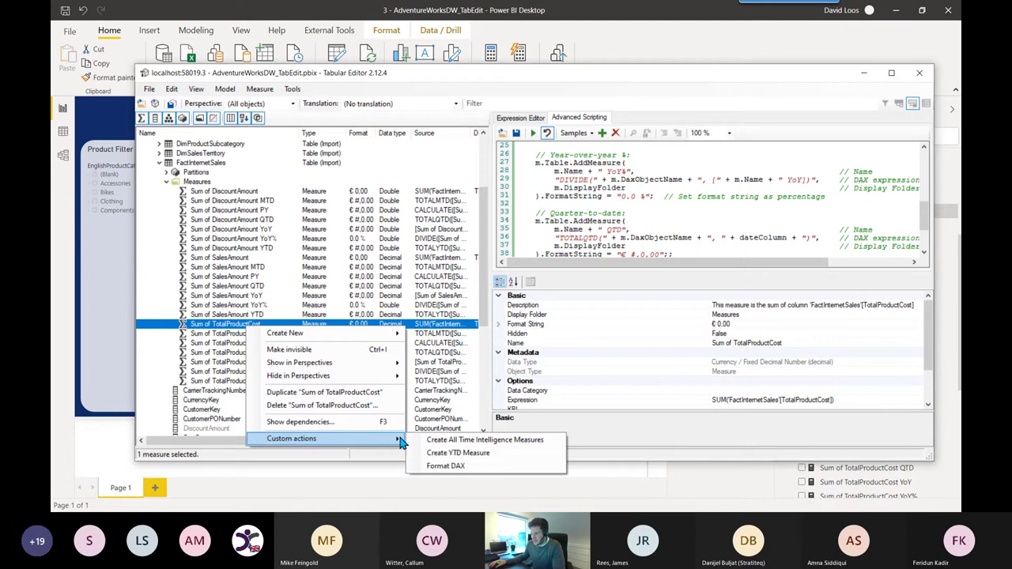
pyautogui.click(449, 467)
# Open the DAX expression of Sum of DiscountAmount, insert extra spaces after the opening parenthesis of SUM and save the change.
pyautogui.click(253, 267)
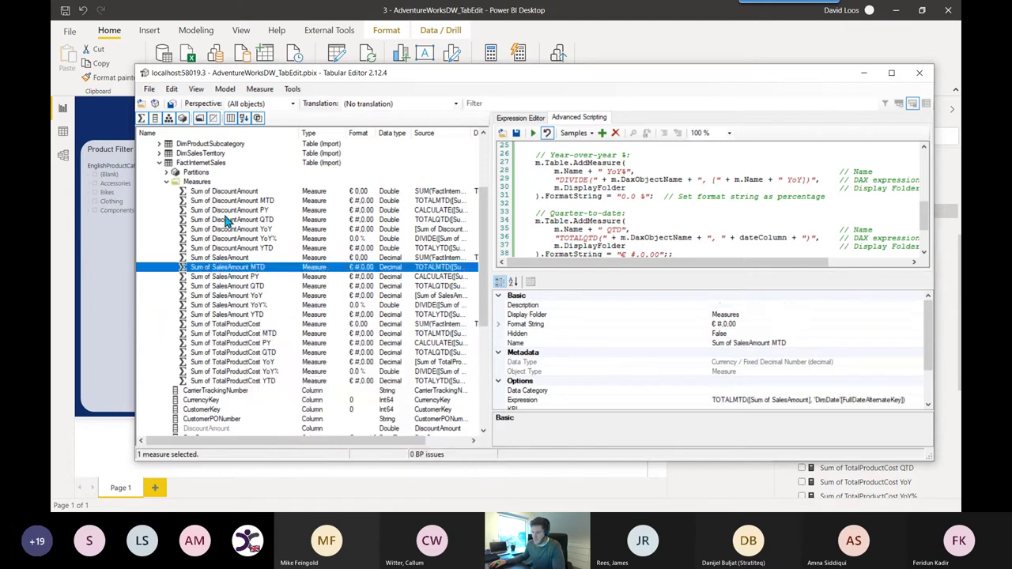
pyautogui.click(223, 192)
pyautogui.doubleClick(316, 197)
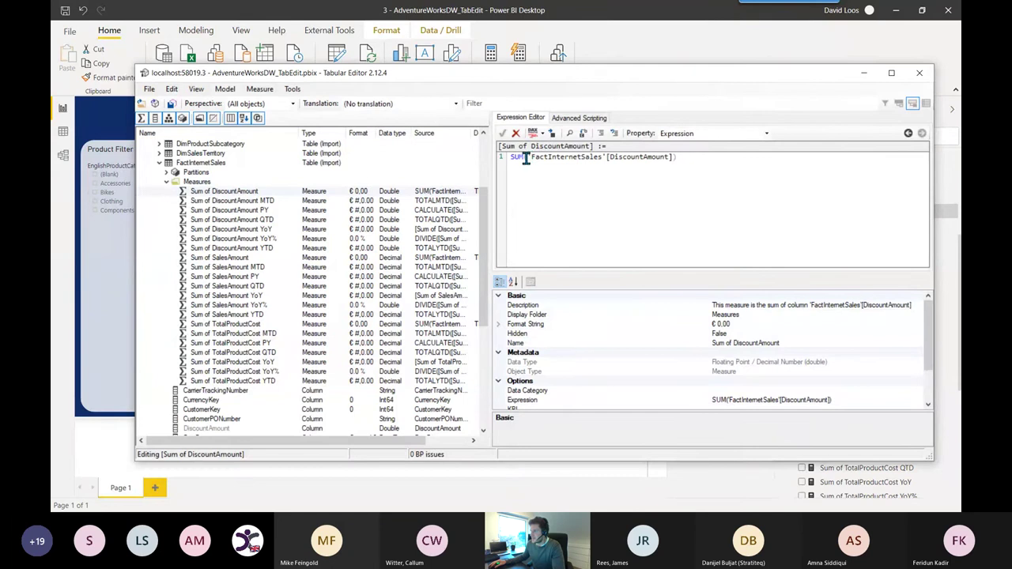
pyautogui.click(525, 156)
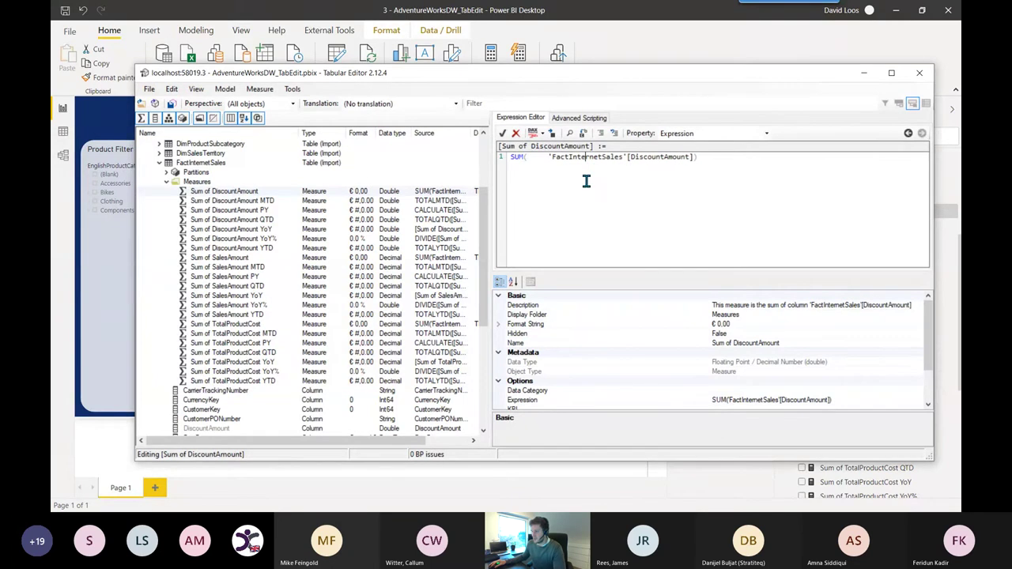
pyautogui.hotkey('ctrl', 's')
# Run the Format DAX custom action on Sum of DiscountAmount, check the formatted expression and save the model.
pyautogui.click(194, 191)
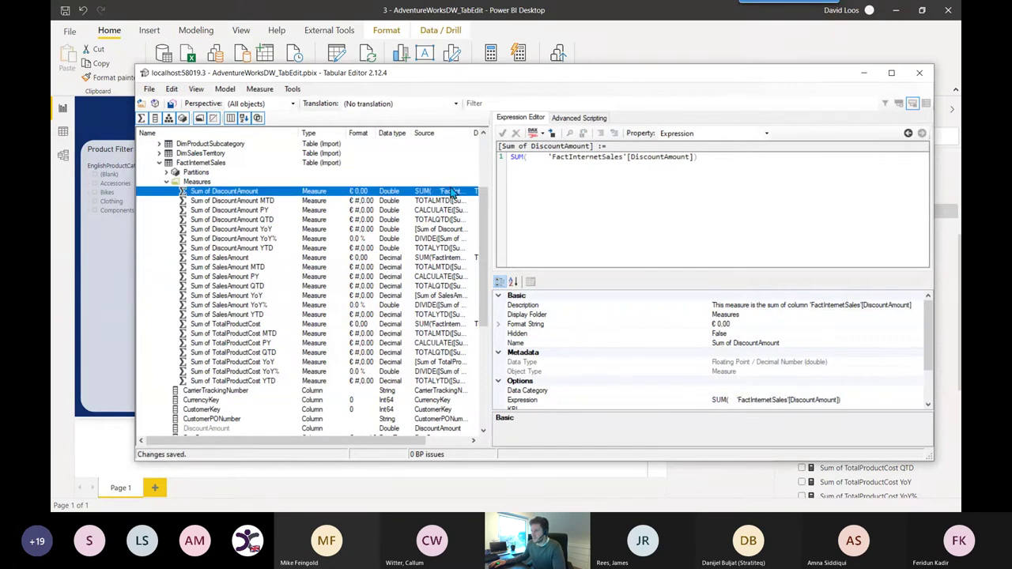
pyautogui.rightClick(231, 194)
pyautogui.moveTo(316, 301)
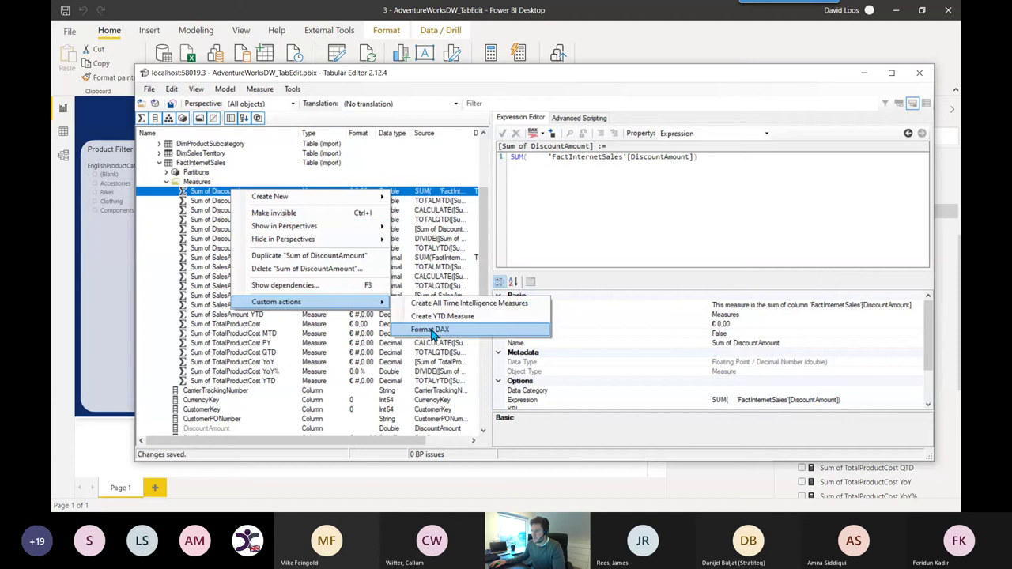
pyautogui.click(430, 330)
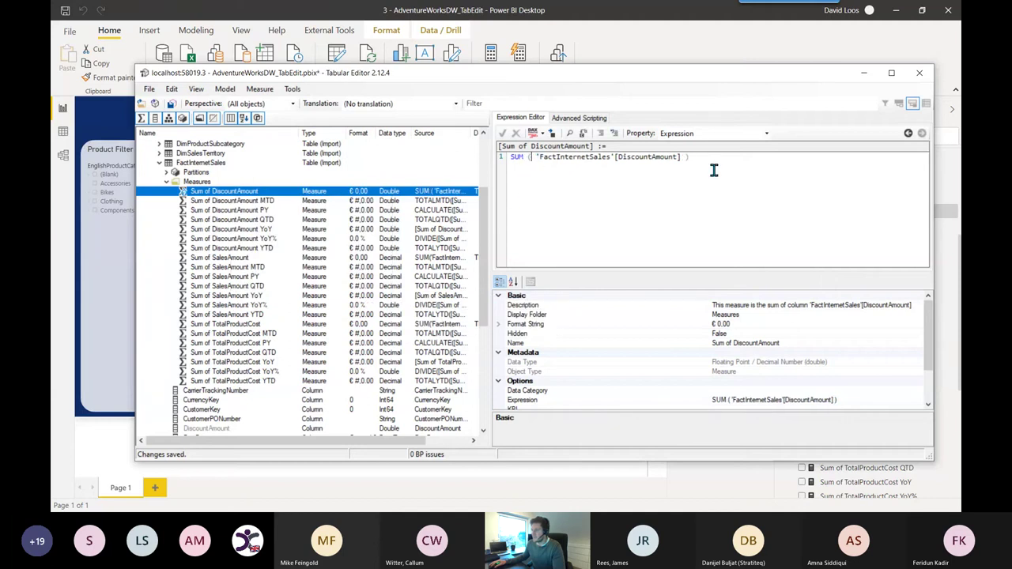
pyautogui.tripleClick(540, 162)
pyautogui.click(548, 163)
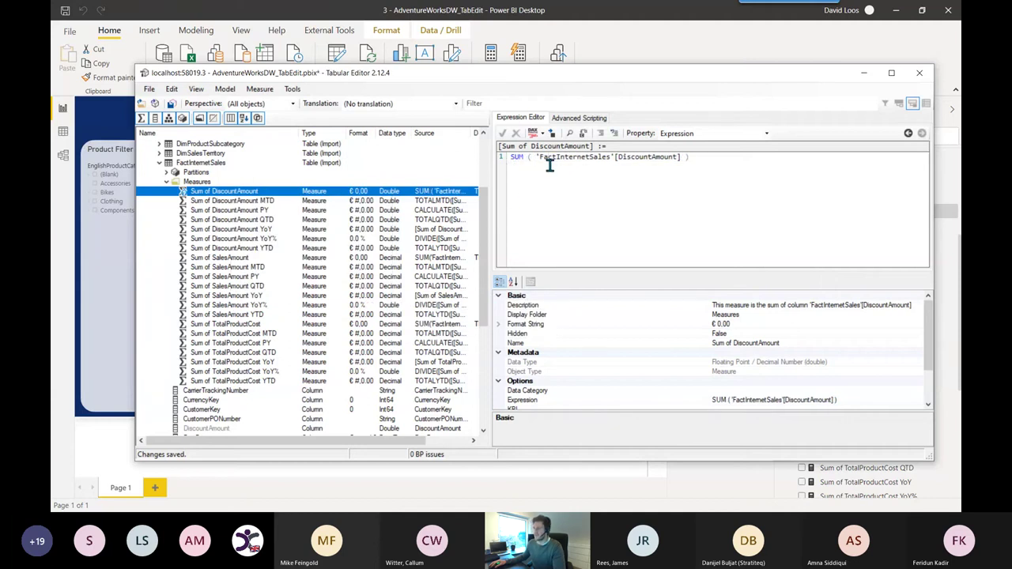
pyautogui.hotkey('ctrl', 's')
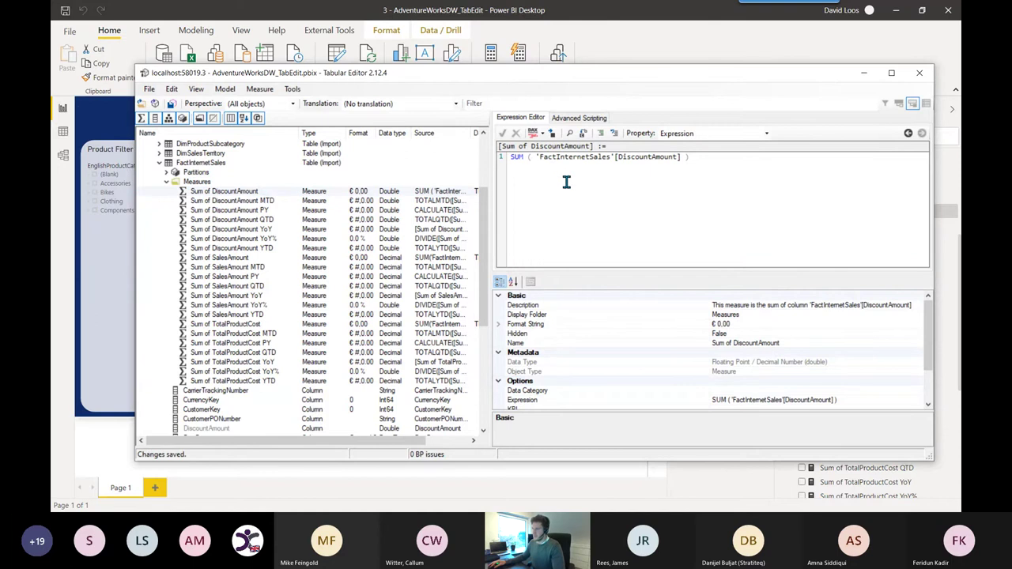
# Select all the measures in FactInternetSales and view the custom actions available for them, including Format DAX, without running one.
pyautogui.click(253, 193)
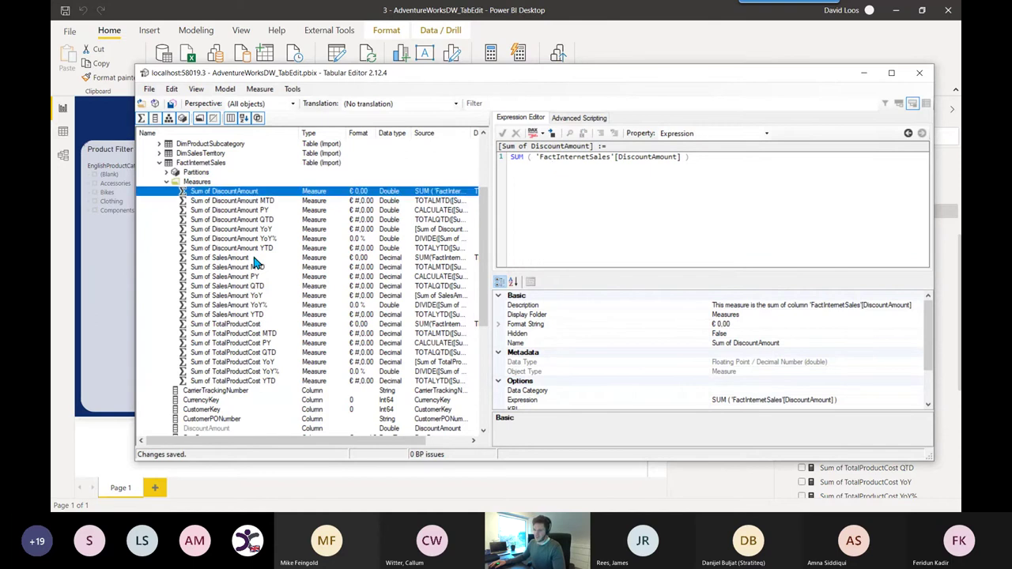
pyautogui.press('Escape')
pyautogui.keyDown('shift'); pyautogui.click(257, 380); pyautogui.keyUp('shift')
pyautogui.rightClick(257, 380)
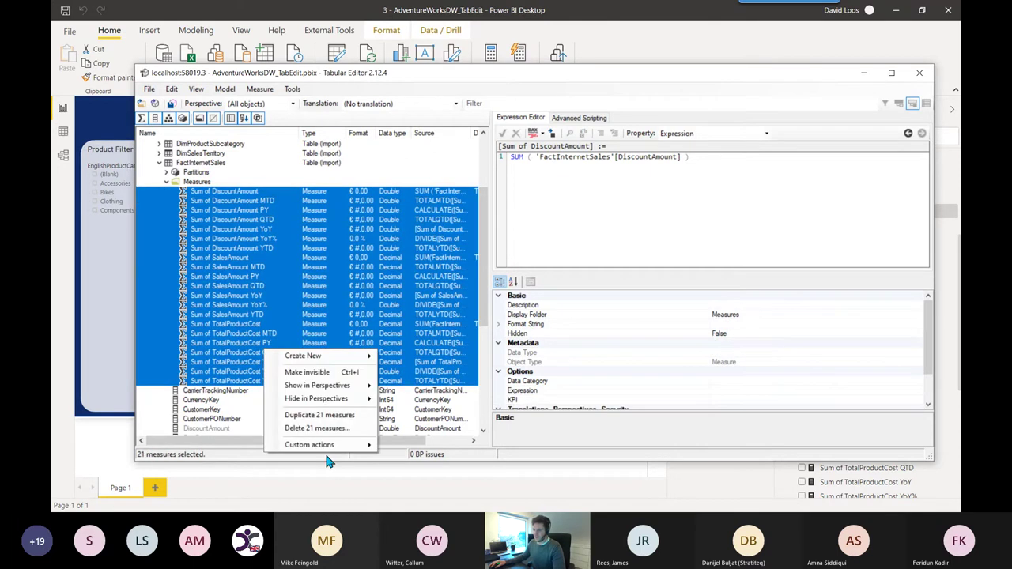
pyautogui.moveTo(324, 452)
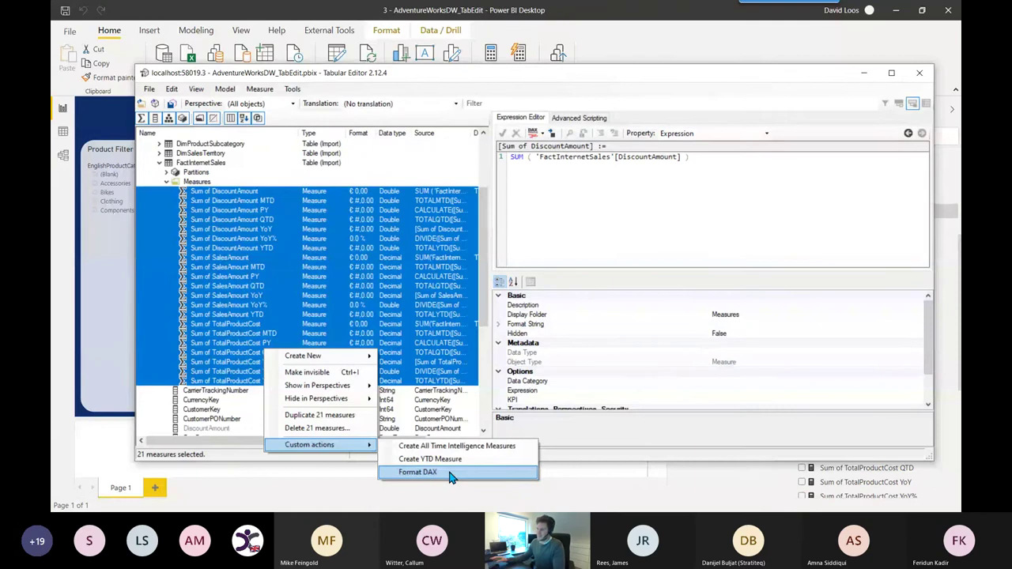
pyautogui.click(606, 224)
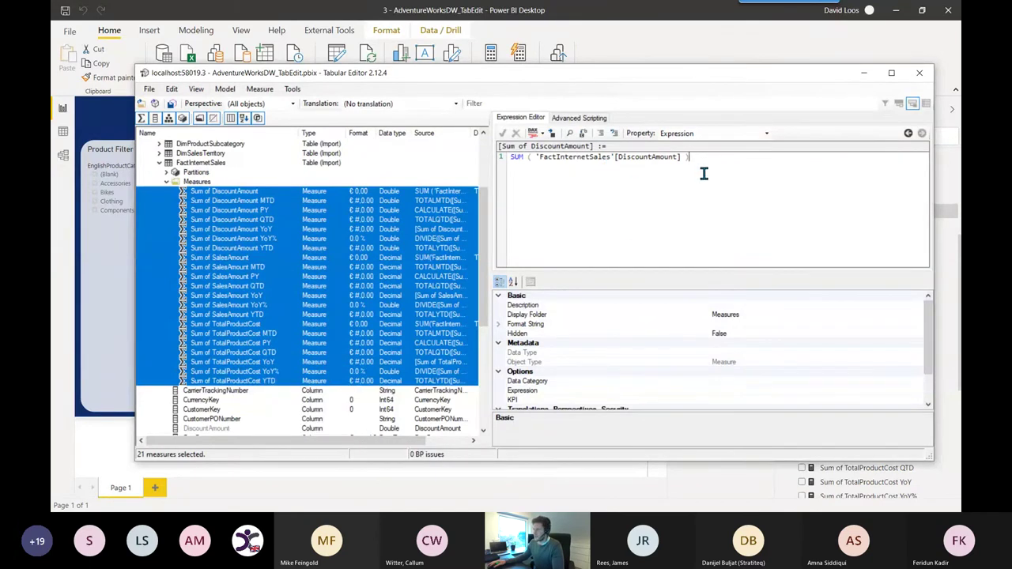
# Switch to the PowerPoint presentation, resume the slide show at Base Measures and advance to the Reference vs Duplicate slide.
pyautogui.click(866, 71)
pyautogui.hotkey('alt', 'Tab')
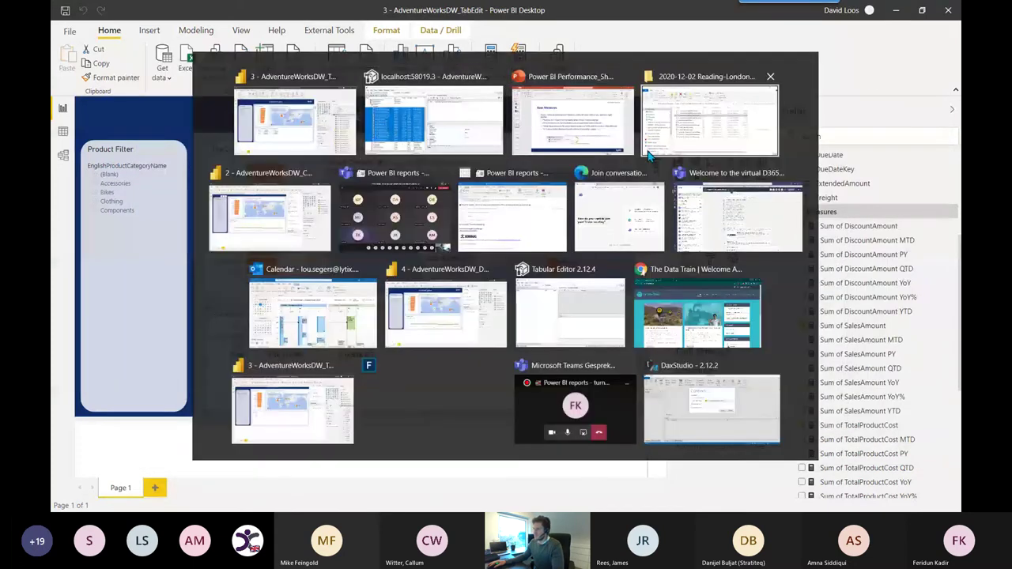
pyautogui.click(572, 118)
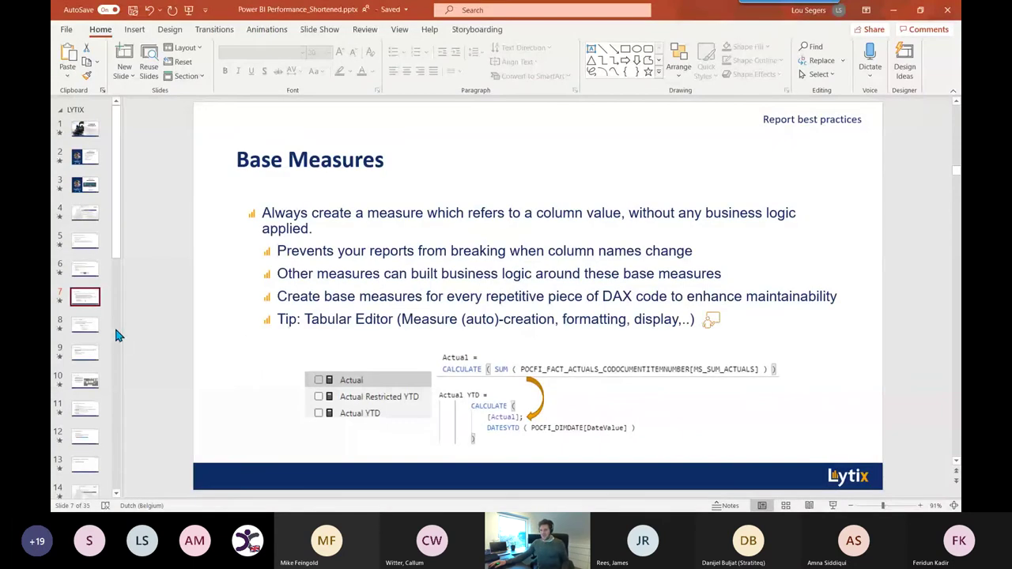
pyautogui.click(832, 505)
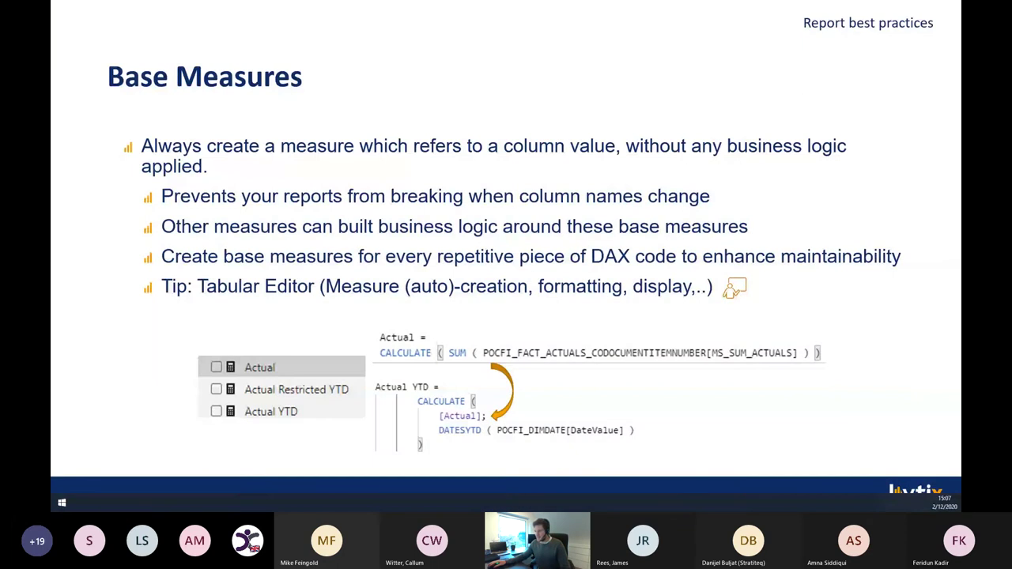
pyautogui.press('Right')
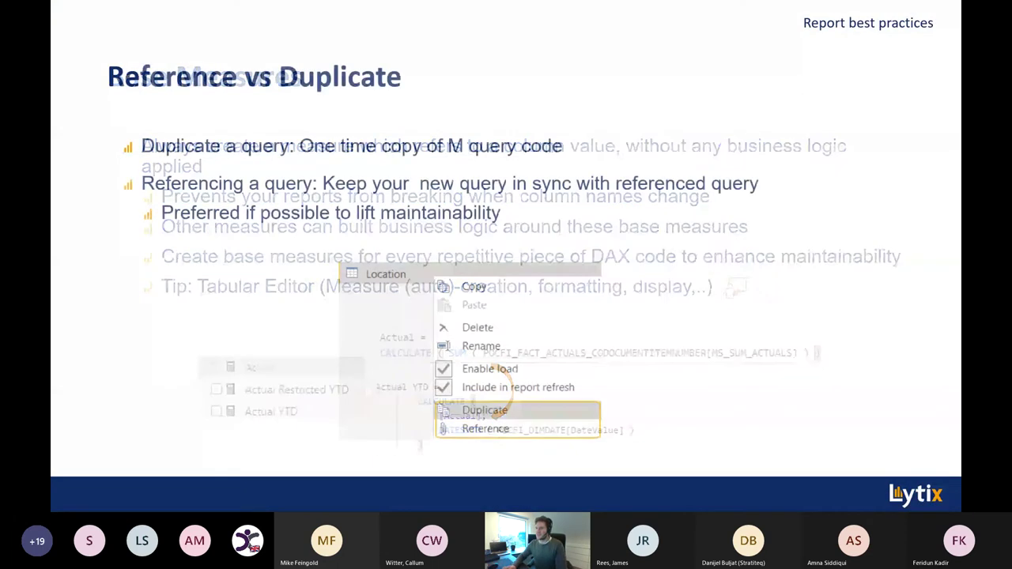
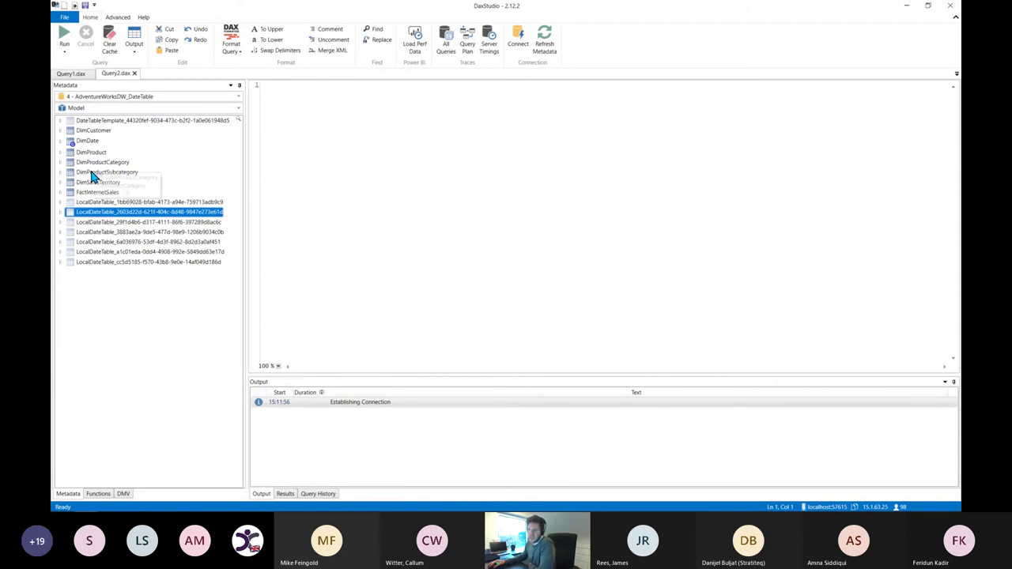
# Load the VertiPaq metrics for the 4 - AdventureWorksDW_DateTable model in DAX Studio and enlarge the metrics area.
pyautogui.click(117, 16)
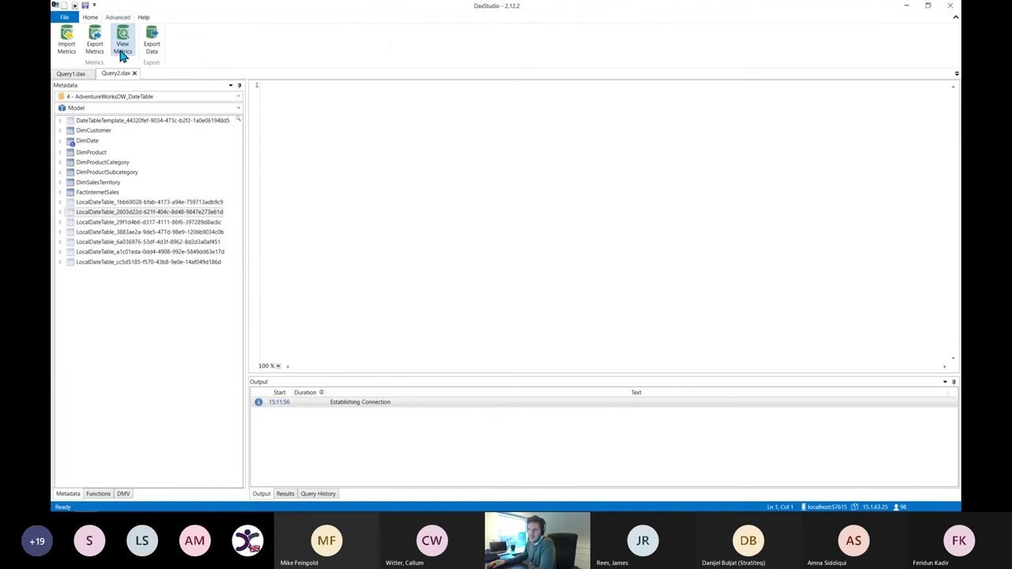
pyautogui.click(123, 49)
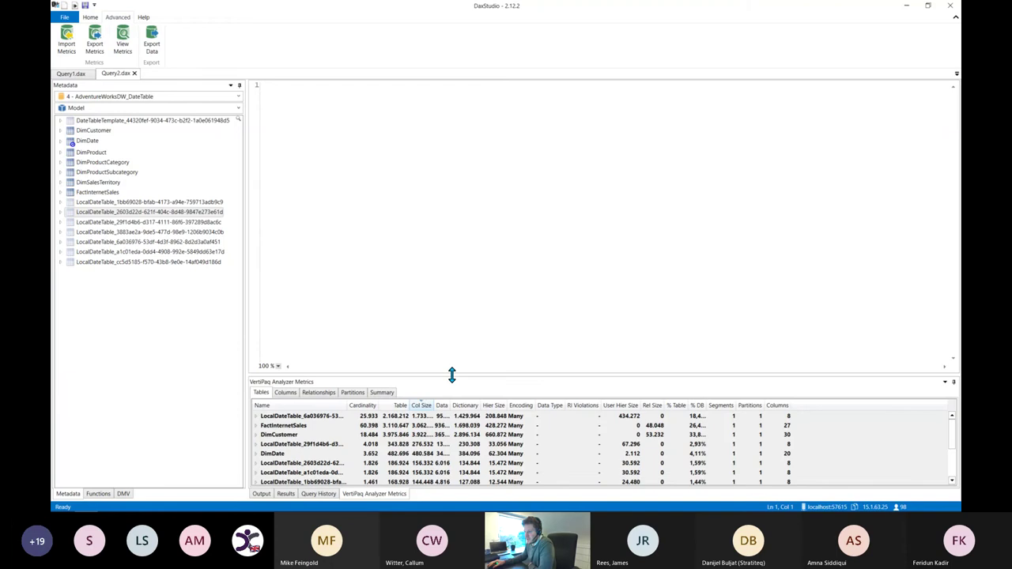
pyautogui.moveTo(452, 373); pyautogui.dragTo(473, 233)
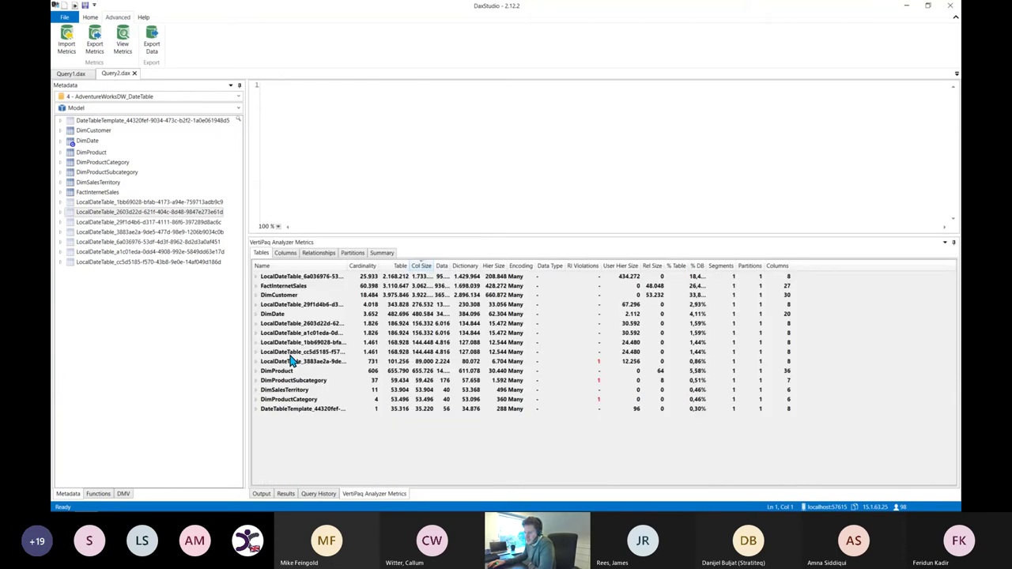
# Examine the column sizes of a LocalDateTable and of DimCustomer, widening the % DB column to read the database shares.
pyautogui.doubleClick(291, 356)
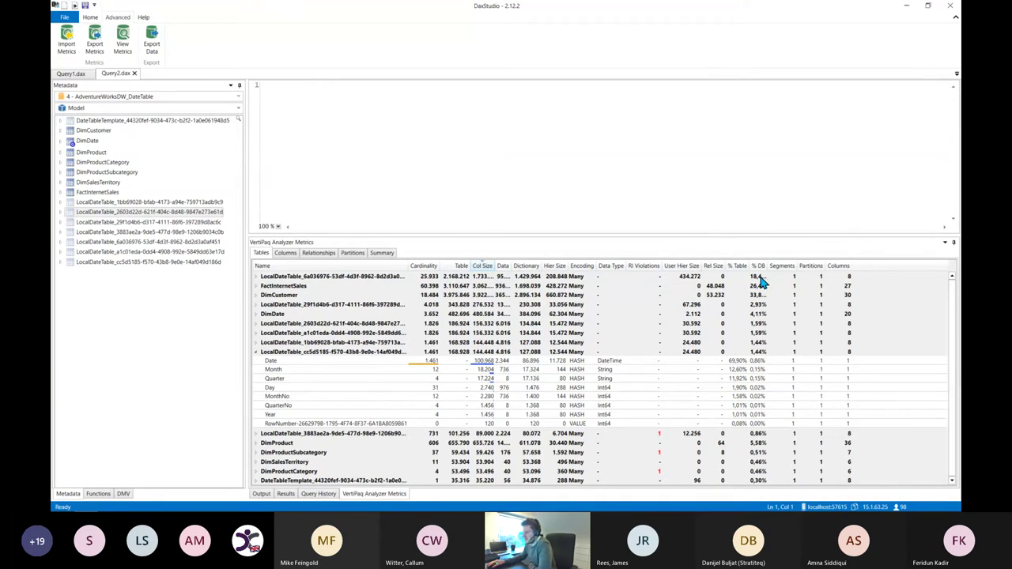
pyautogui.click(256, 352)
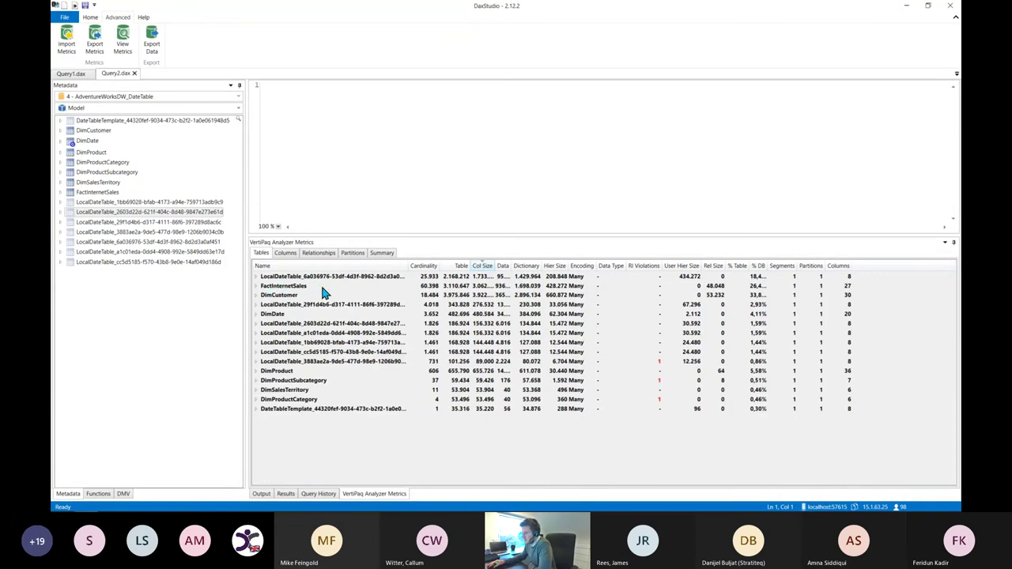
pyautogui.moveTo(766, 266); pyautogui.dragTo(814, 266)
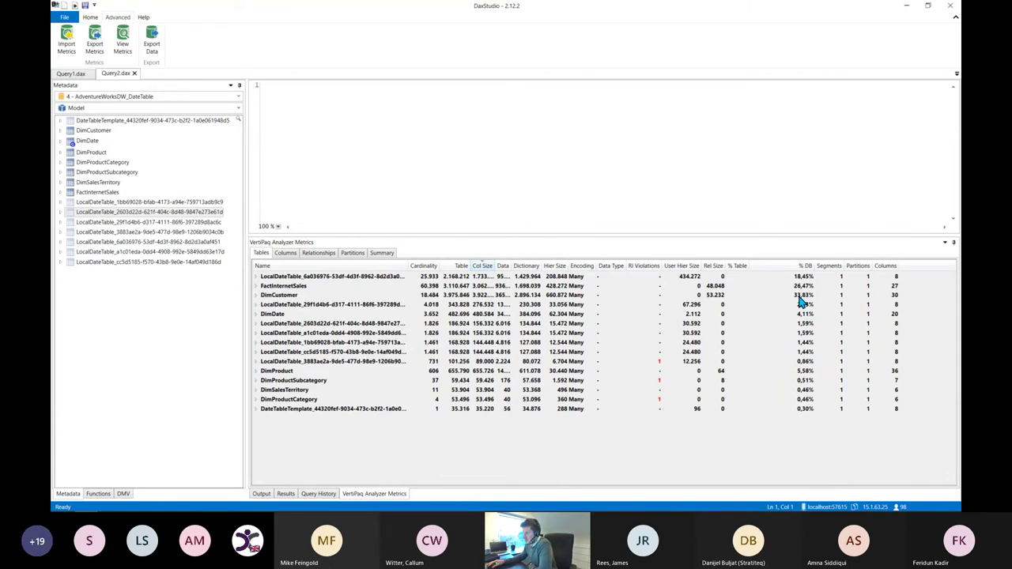
pyautogui.click(255, 295)
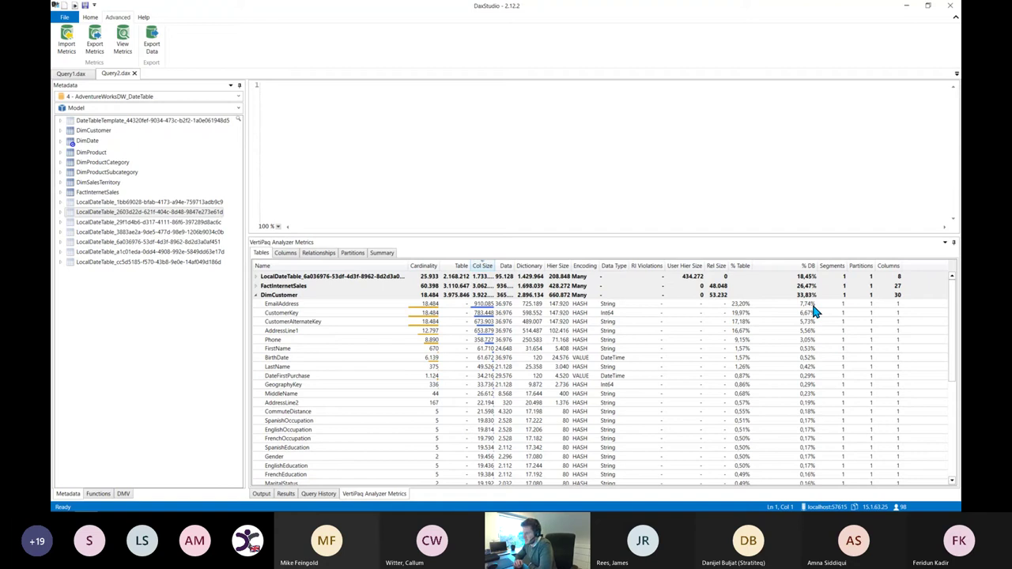
pyautogui.click(256, 296)
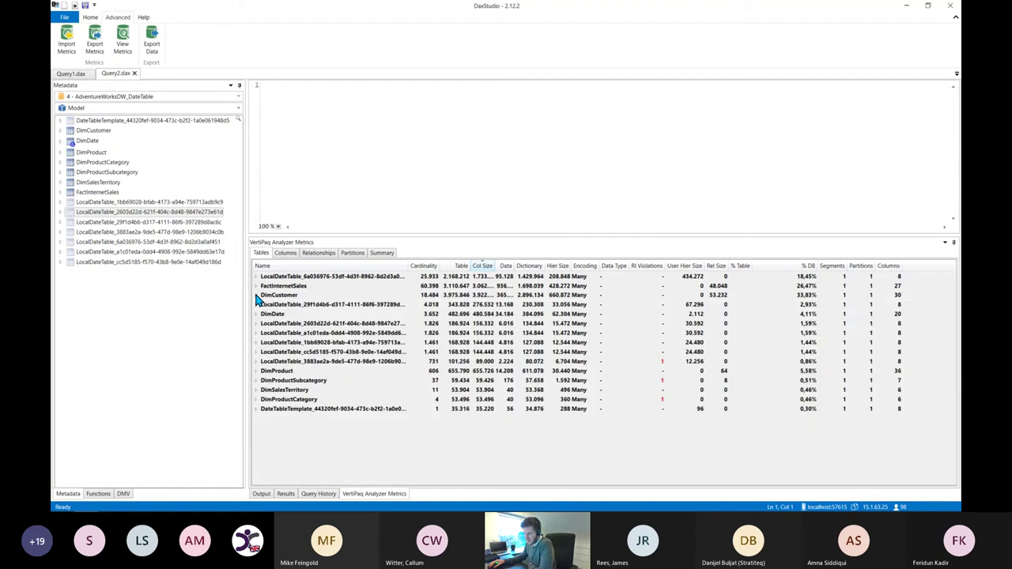
# Review the model's VertiPaq summary and point out the first LocalDateTable in the model metadata.
pyautogui.click(380, 253)
pyautogui.moveTo(302, 310)
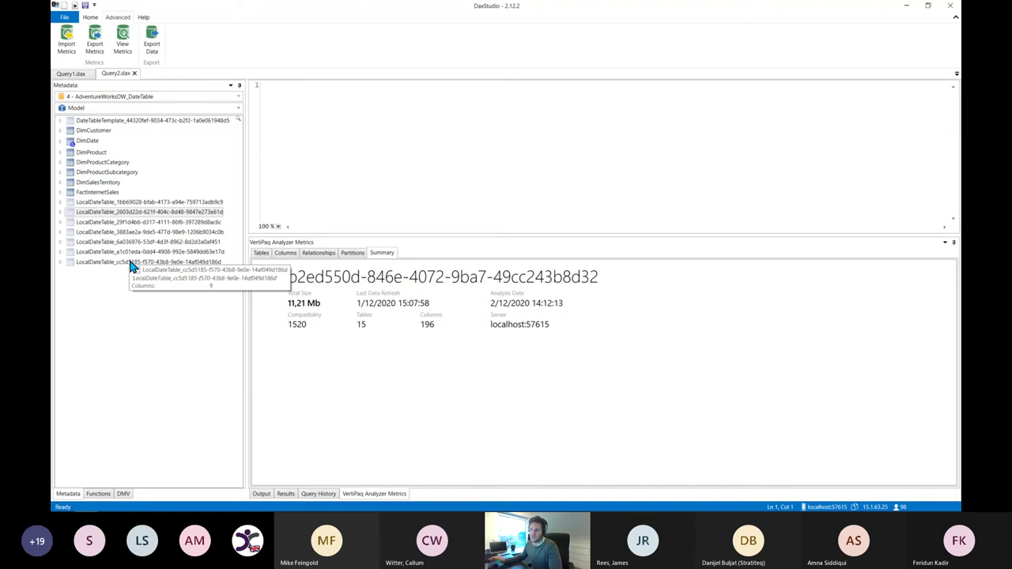
pyautogui.click(124, 203)
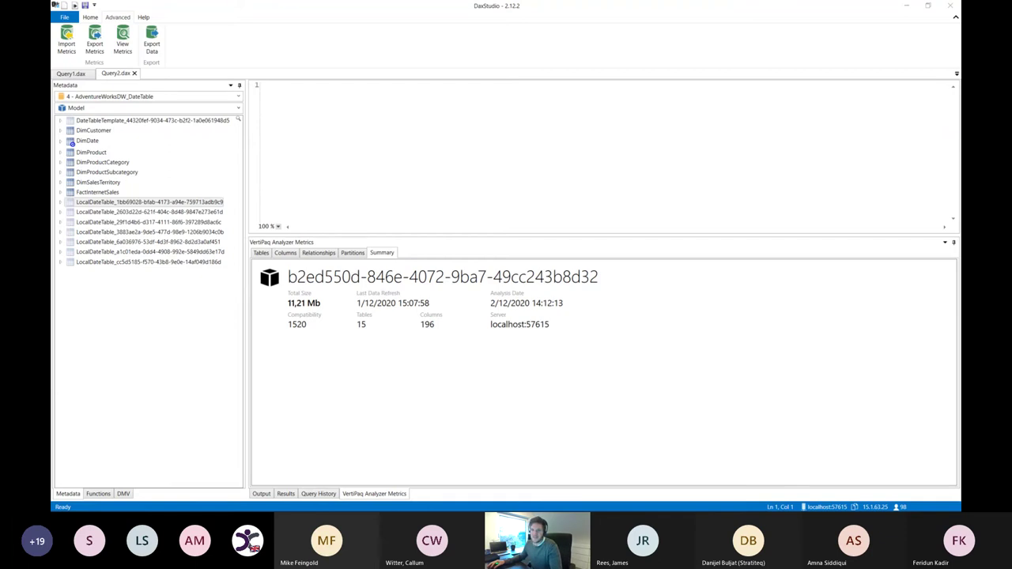
# Switch to Power BI Desktop and disable Auto date/time in the current file's data load options.
pyautogui.hotkey('alt', 'Tab')
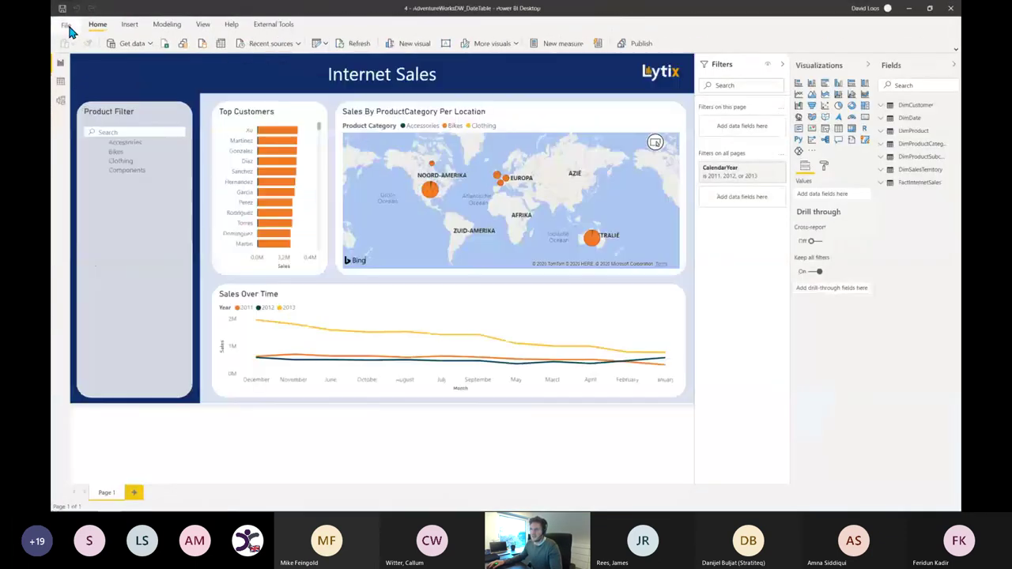
pyautogui.click(66, 25)
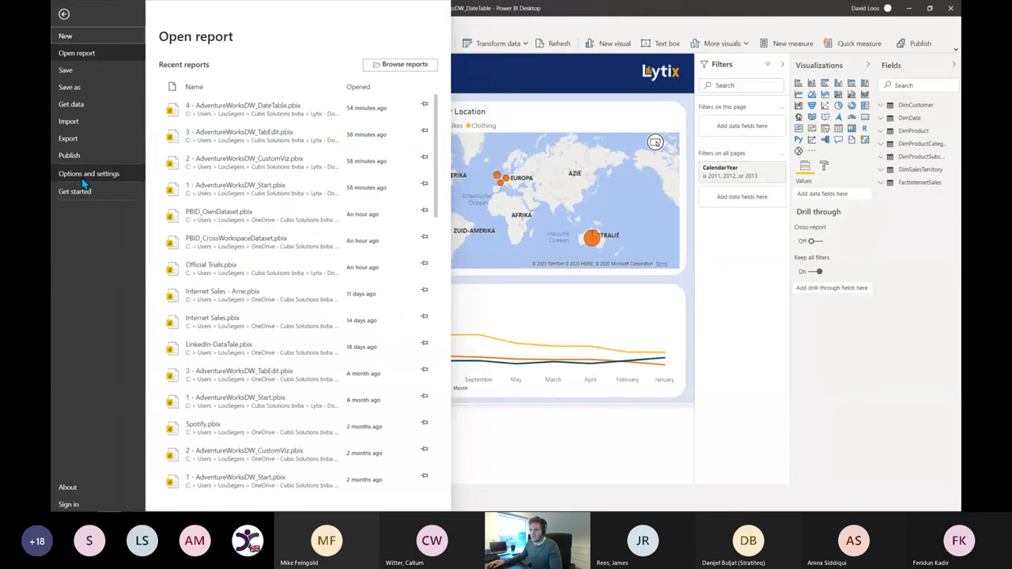
pyautogui.click(83, 174)
pyautogui.click(178, 65)
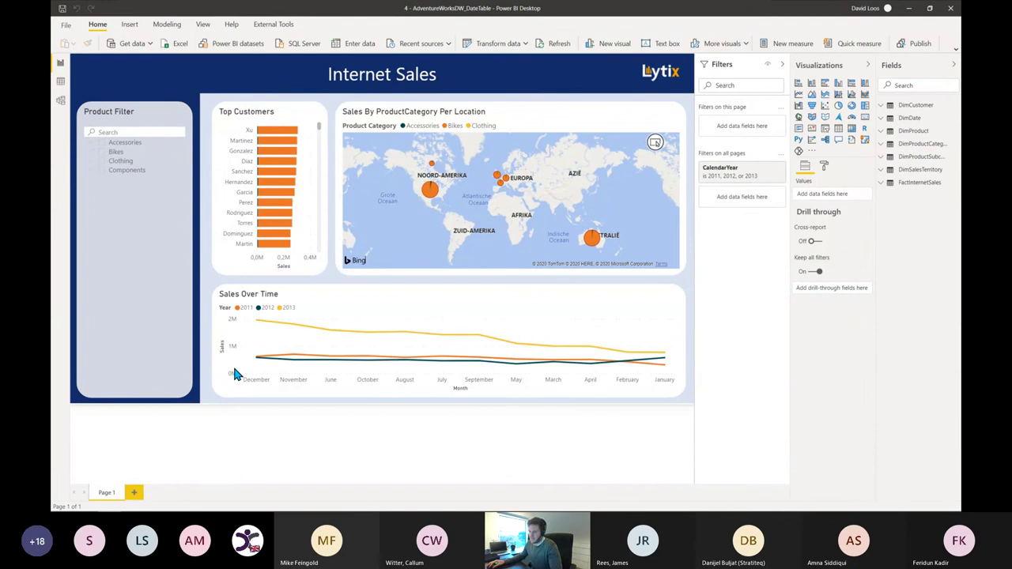
pyautogui.scroll(-2, 421, 325)
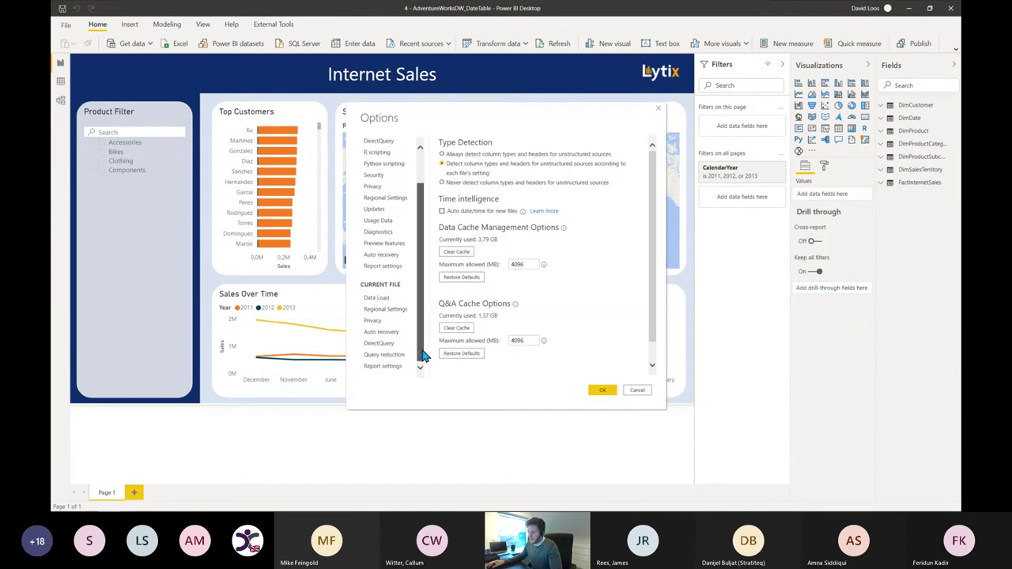
pyautogui.click(398, 330)
pyautogui.click(393, 320)
pyautogui.click(393, 309)
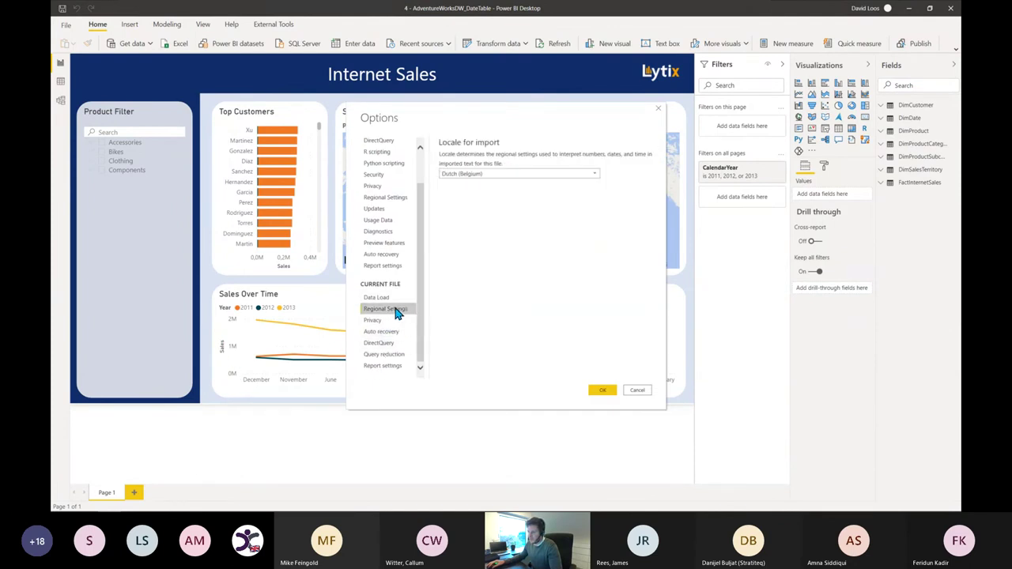
pyautogui.click(392, 300)
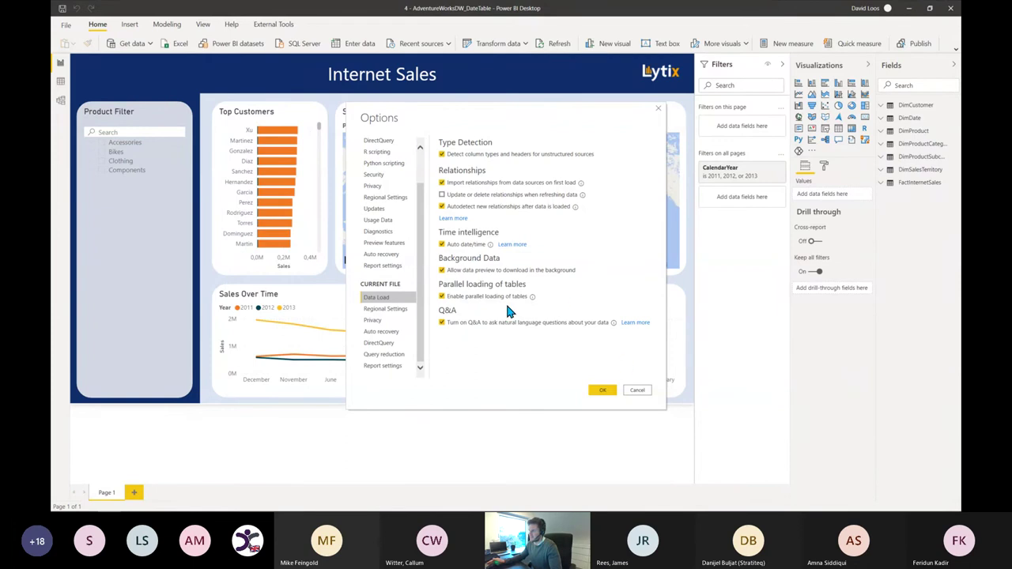
pyautogui.click(443, 244)
pyautogui.click(610, 391)
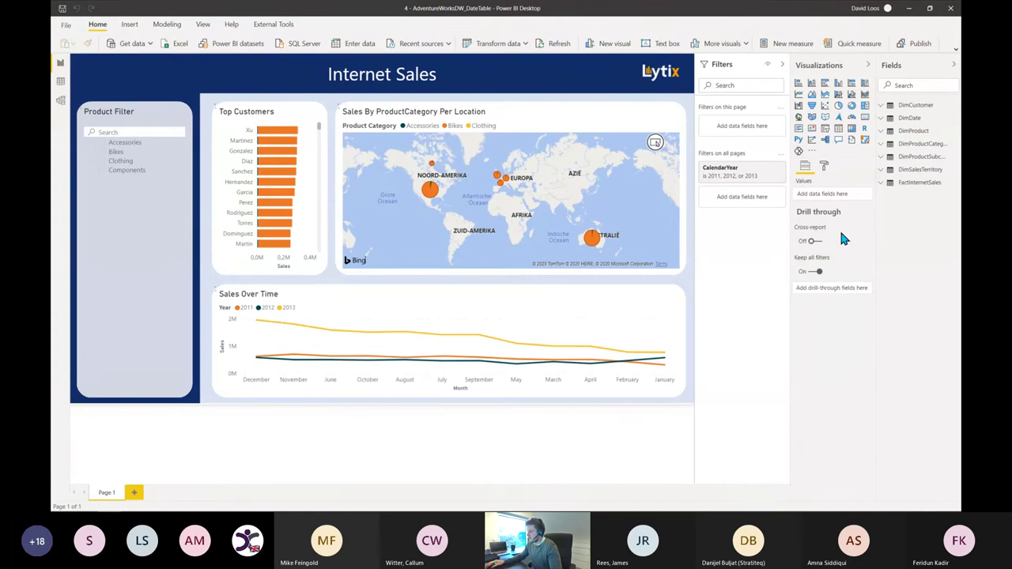
# Check the date fields of FactInternetSales, switch back to DAX Studio and reload the model's VertiPaq metrics.
pyautogui.click(901, 182)
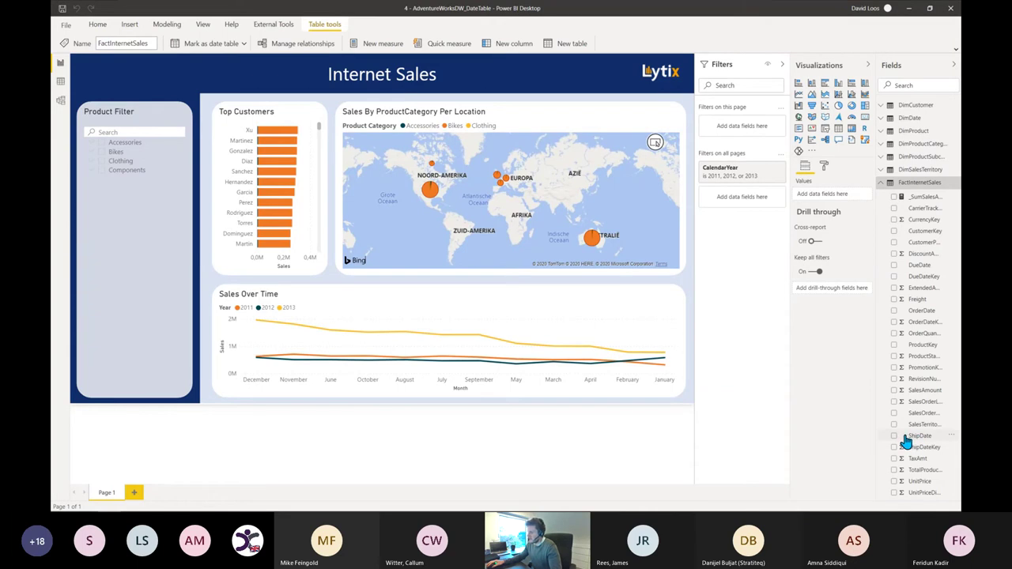
pyautogui.hotkey('alt', 'Tab')
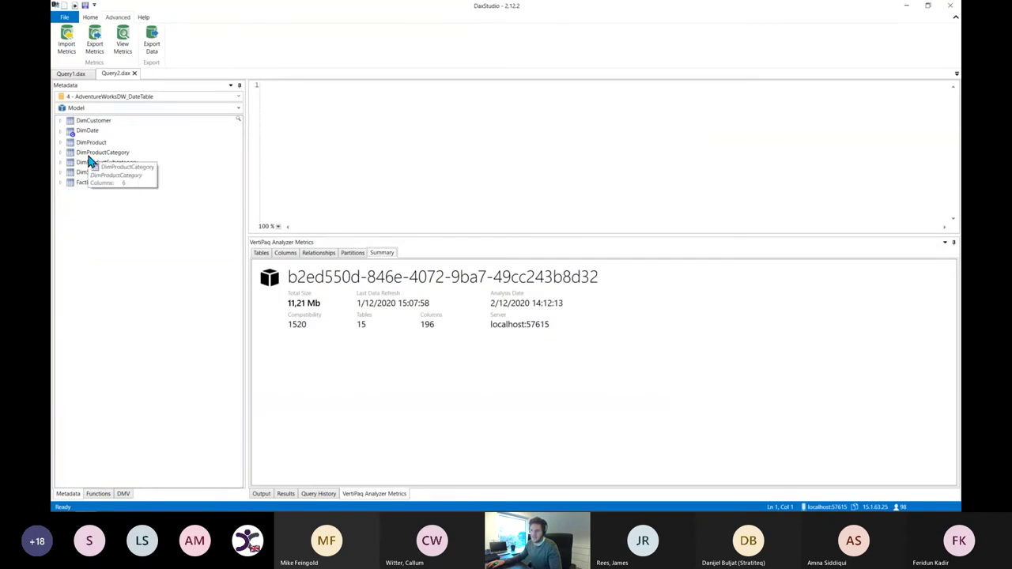
pyautogui.click(126, 44)
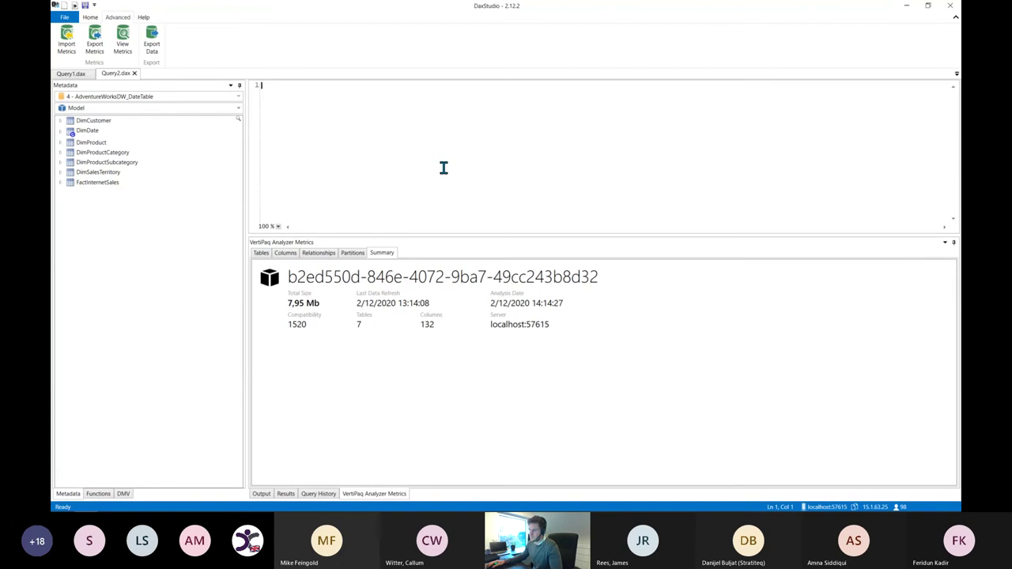
# Minimize DAX Studio and return to the slide show at the Mind your date table(s) slide.
pyautogui.click(909, 8)
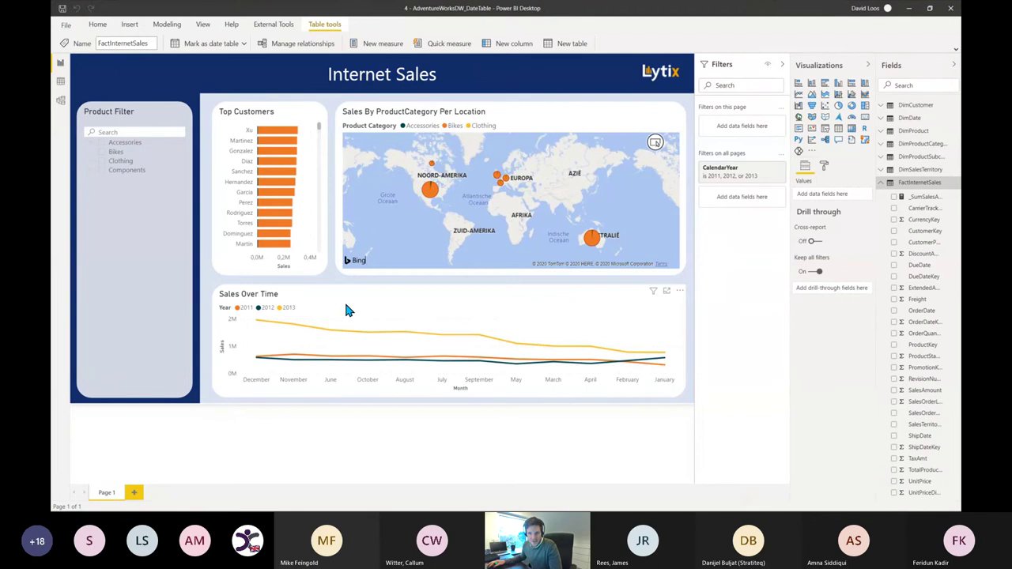
pyautogui.hotkey('alt', 'Tab')
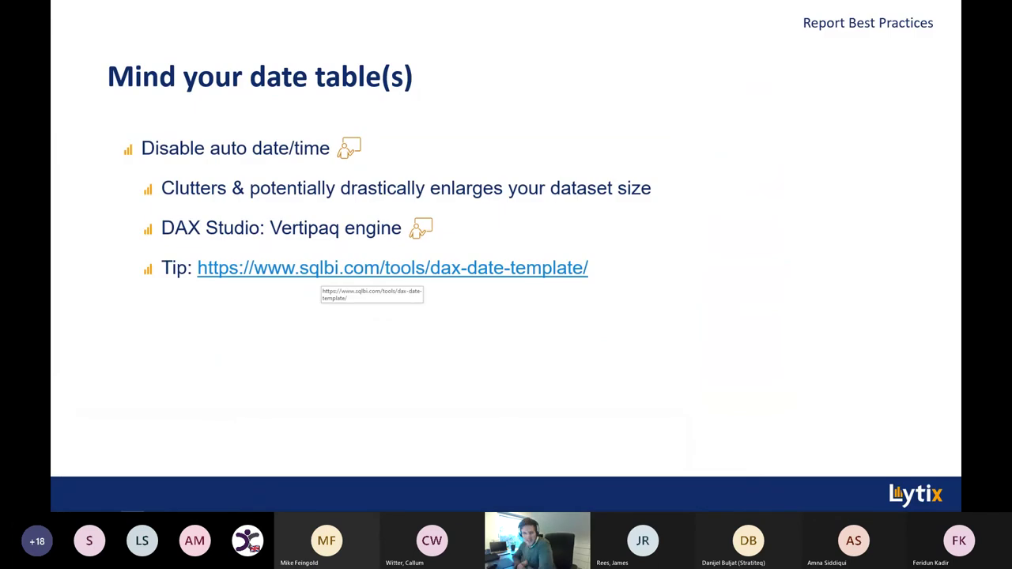